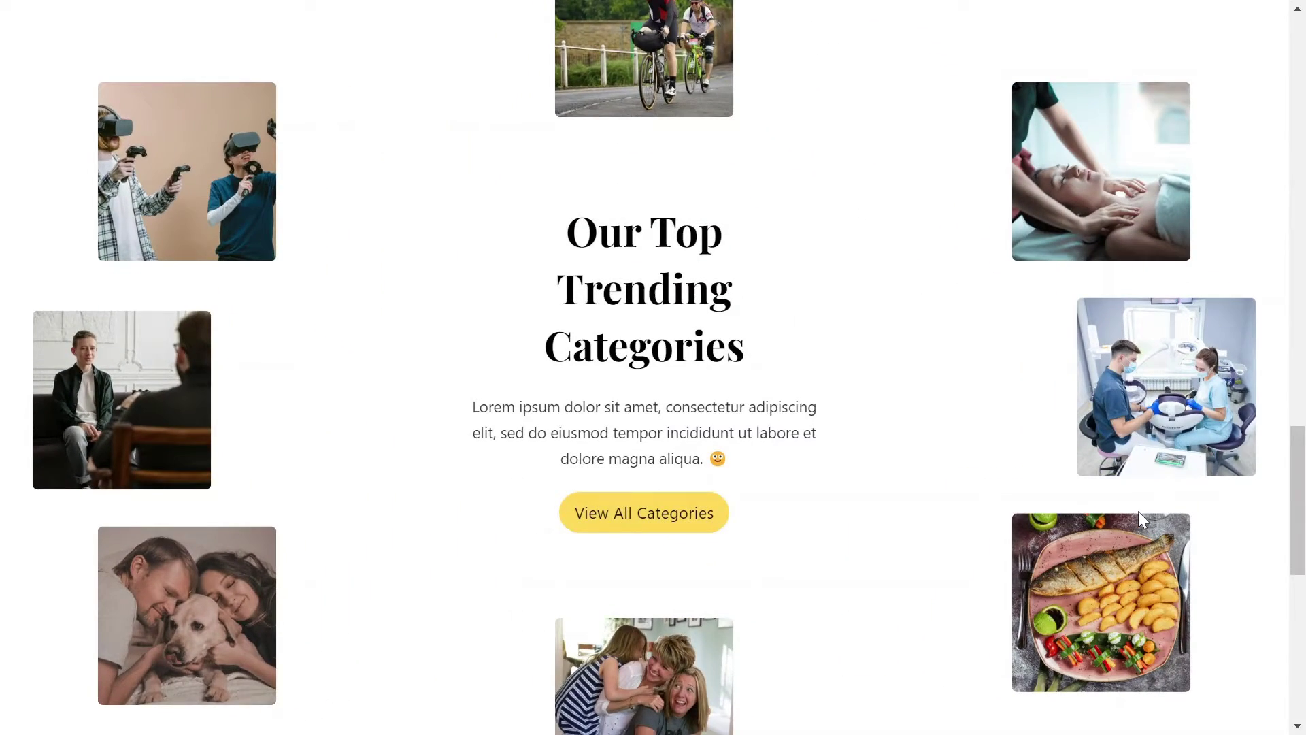
scroll(1137, 512, "down", 2)
scroll(1138, 511, "down", 2)
scroll(1138, 511, "down", 4)
scroll(1138, 509, "up", 3)
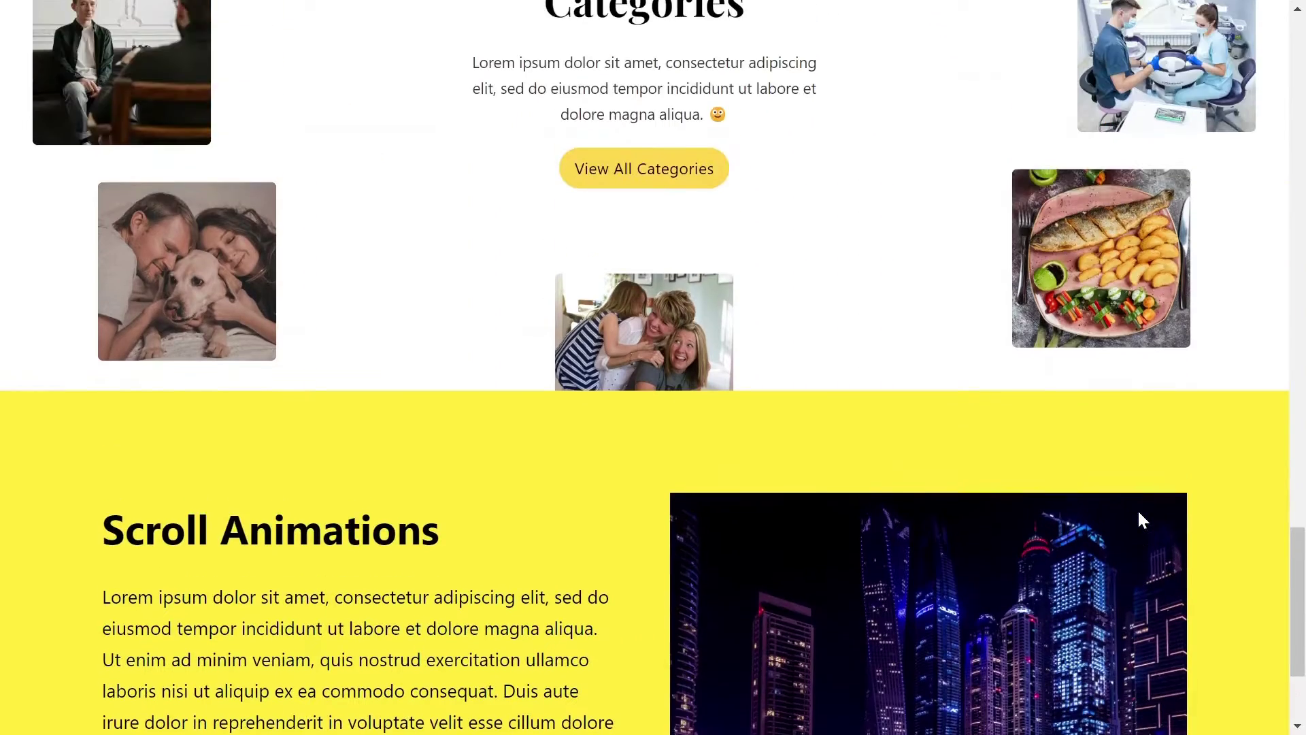
scroll(1138, 512, "up", 2)
scroll(1138, 511, "up", 2)
scroll(1137, 510, "up", 2)
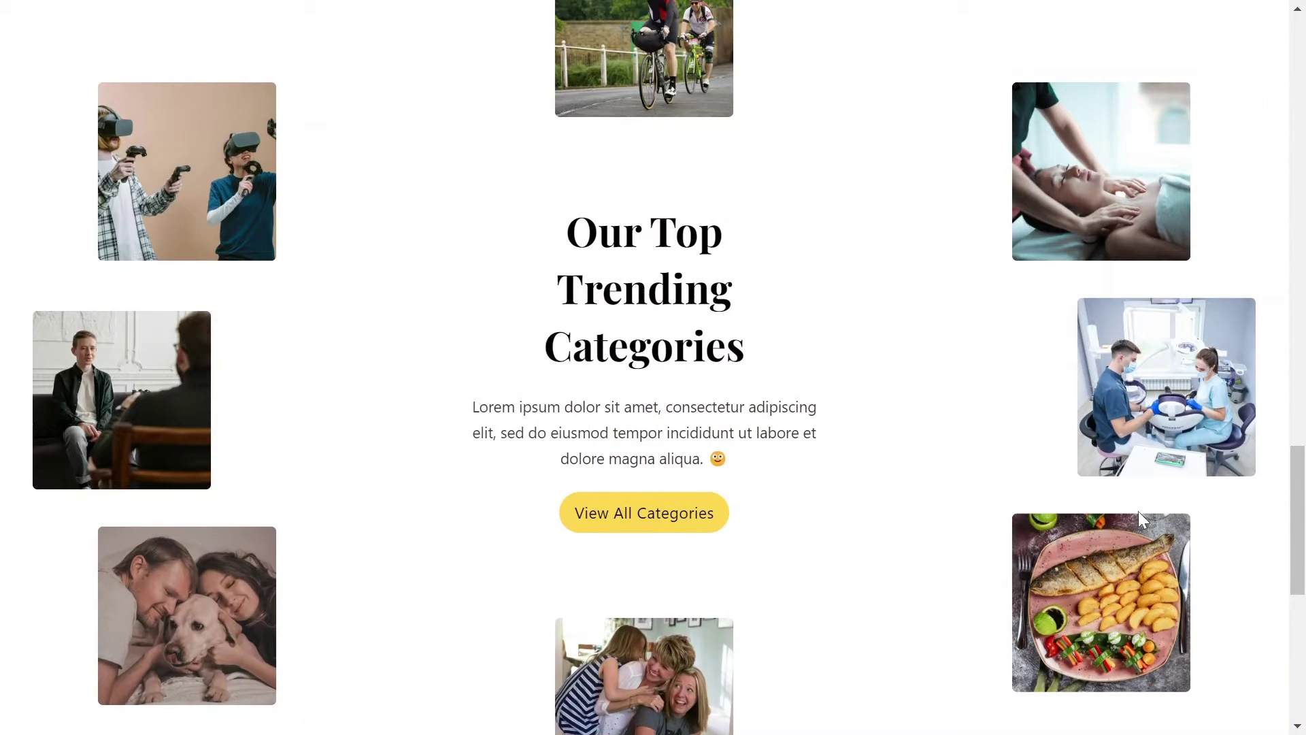
scroll(1138, 511, "up", 2)
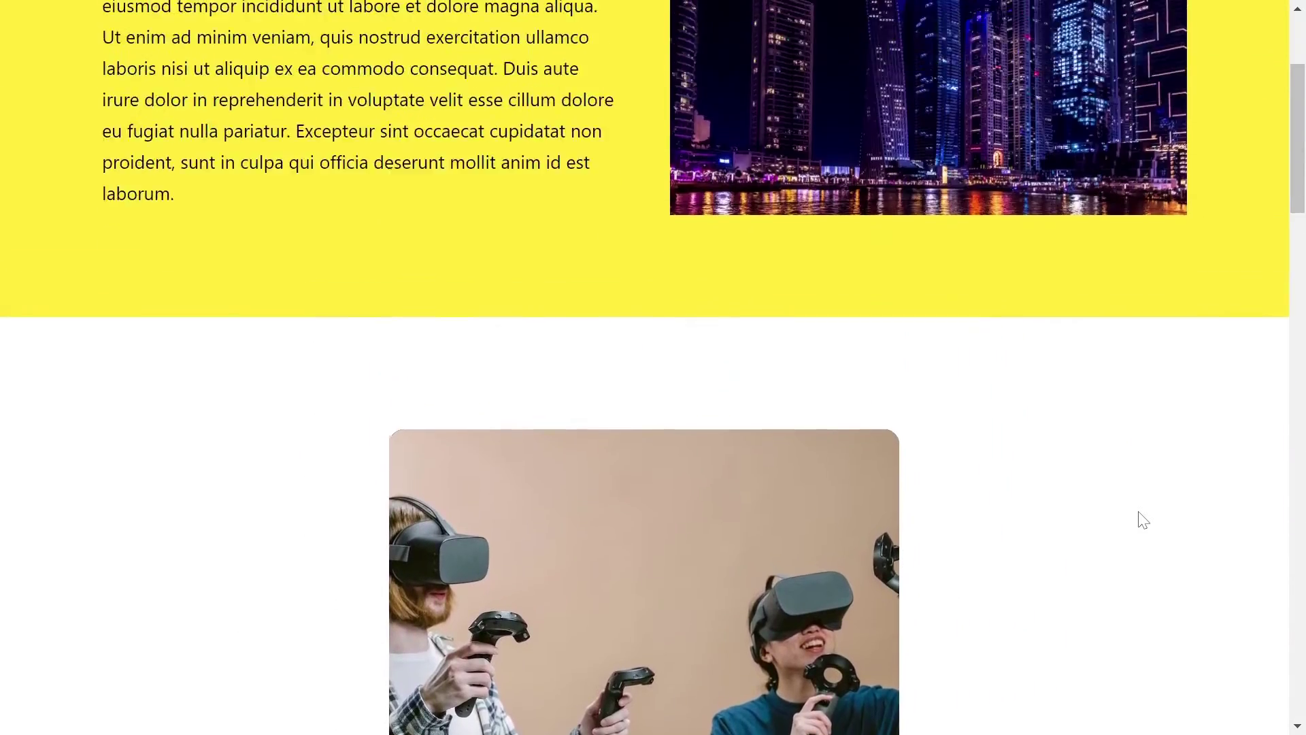
Inspect the page at mobile width in developer tools, then close them.
right_click(666, 512)
left_click(739, 494)
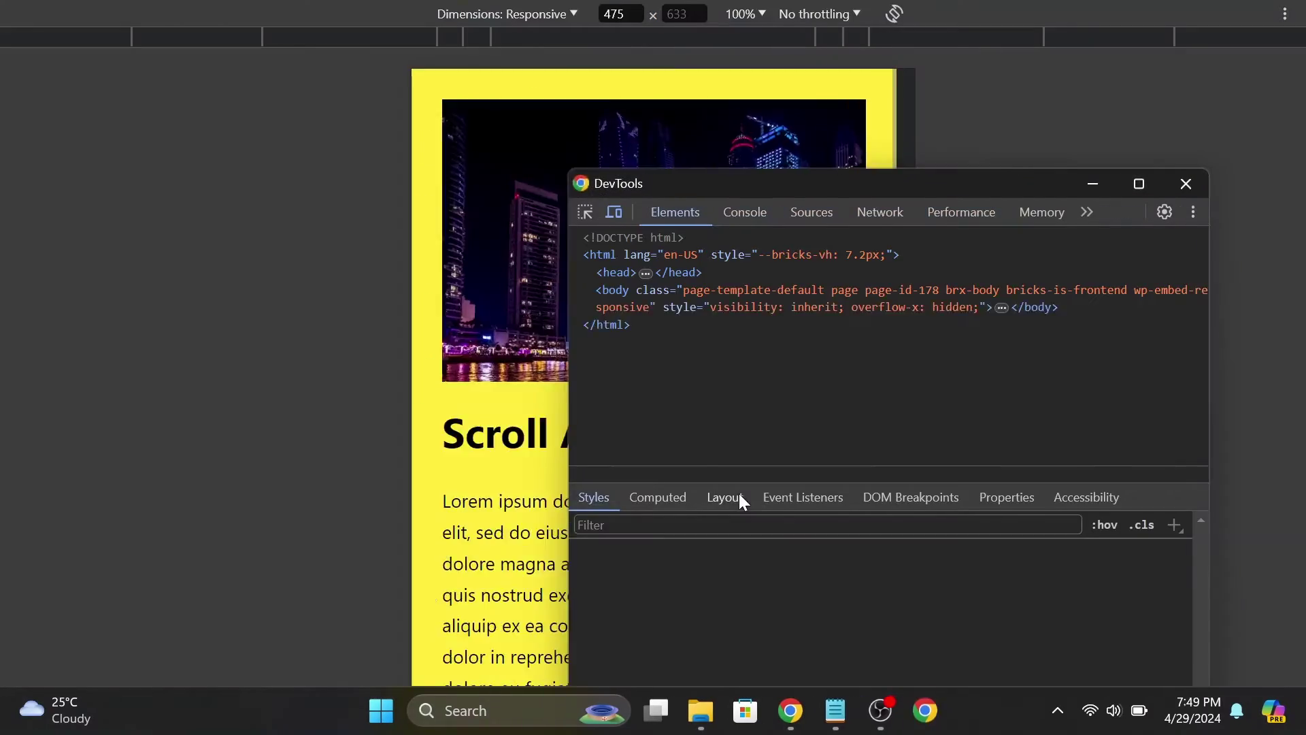
left_click(1092, 184)
scroll(864, 467, "down", 2)
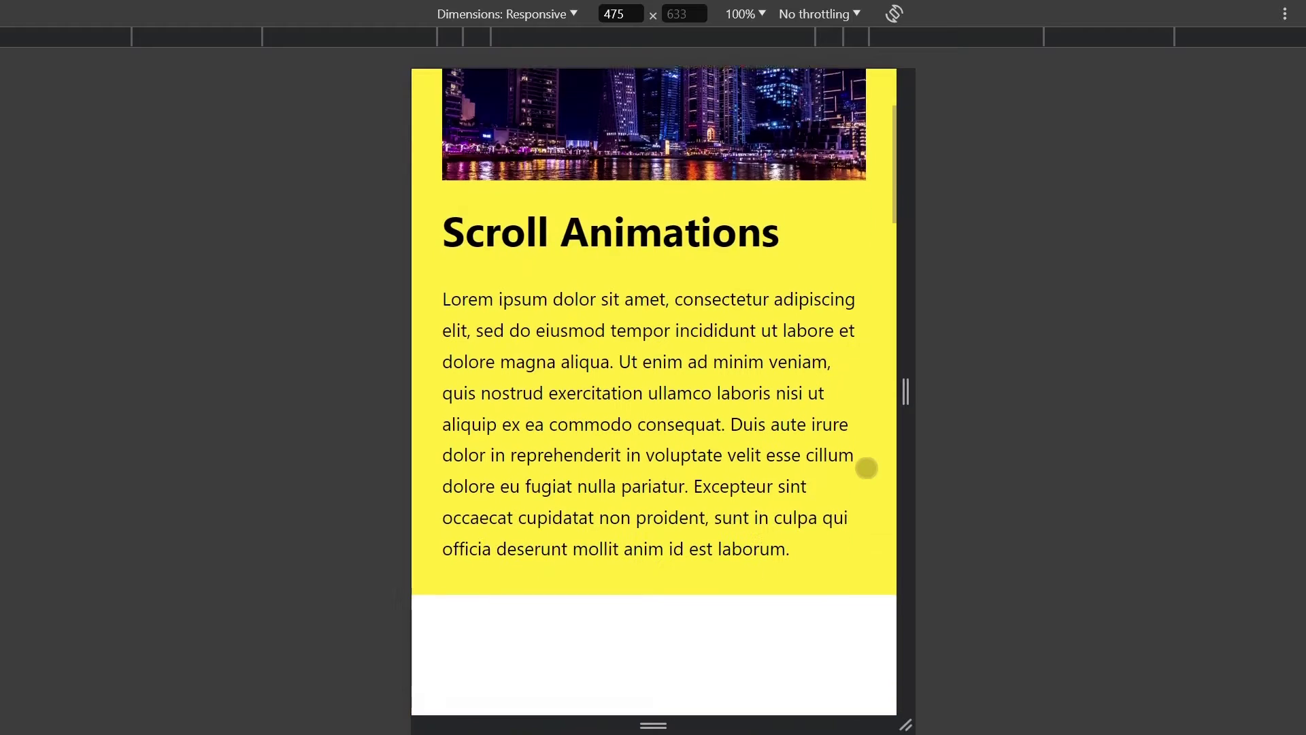
scroll(865, 467, "down", 3)
scroll(865, 468, "down", 1)
scroll(864, 467, "down", 4)
scroll(865, 468, "down", 2)
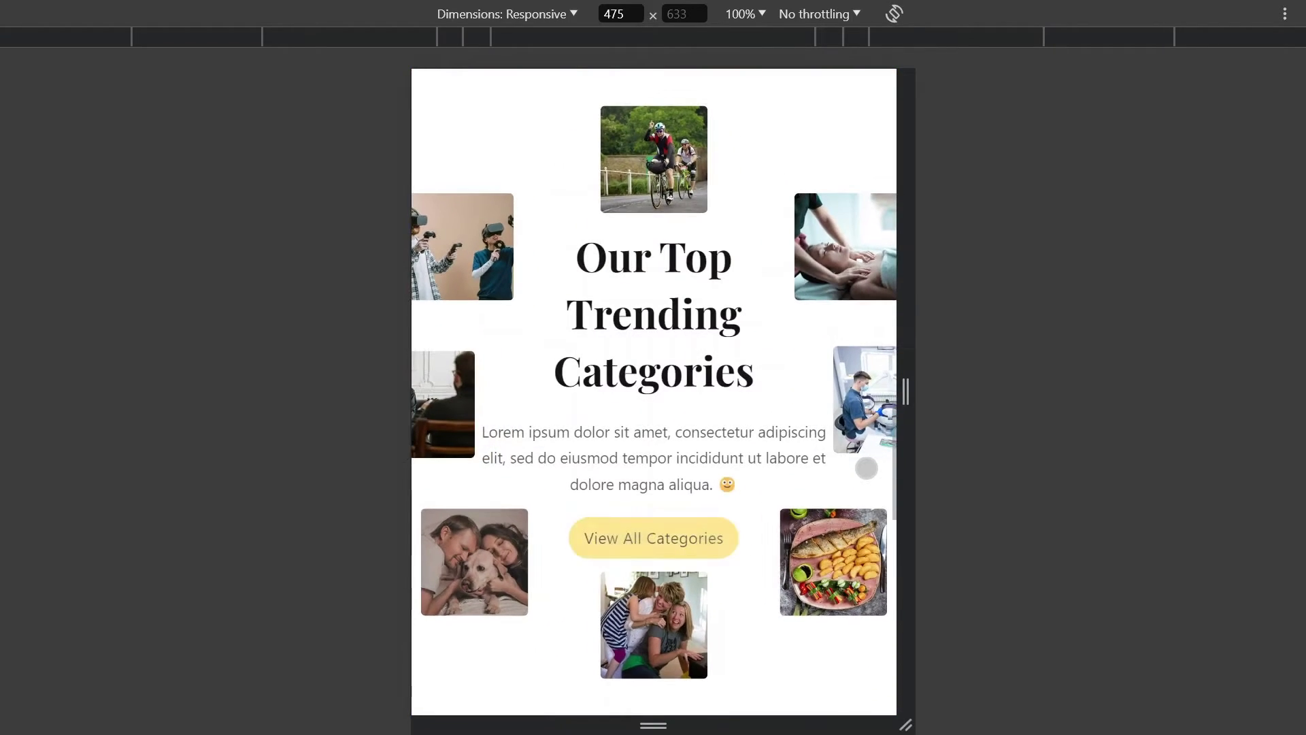
scroll(865, 467, "down", 2)
scroll(864, 467, "down", 3)
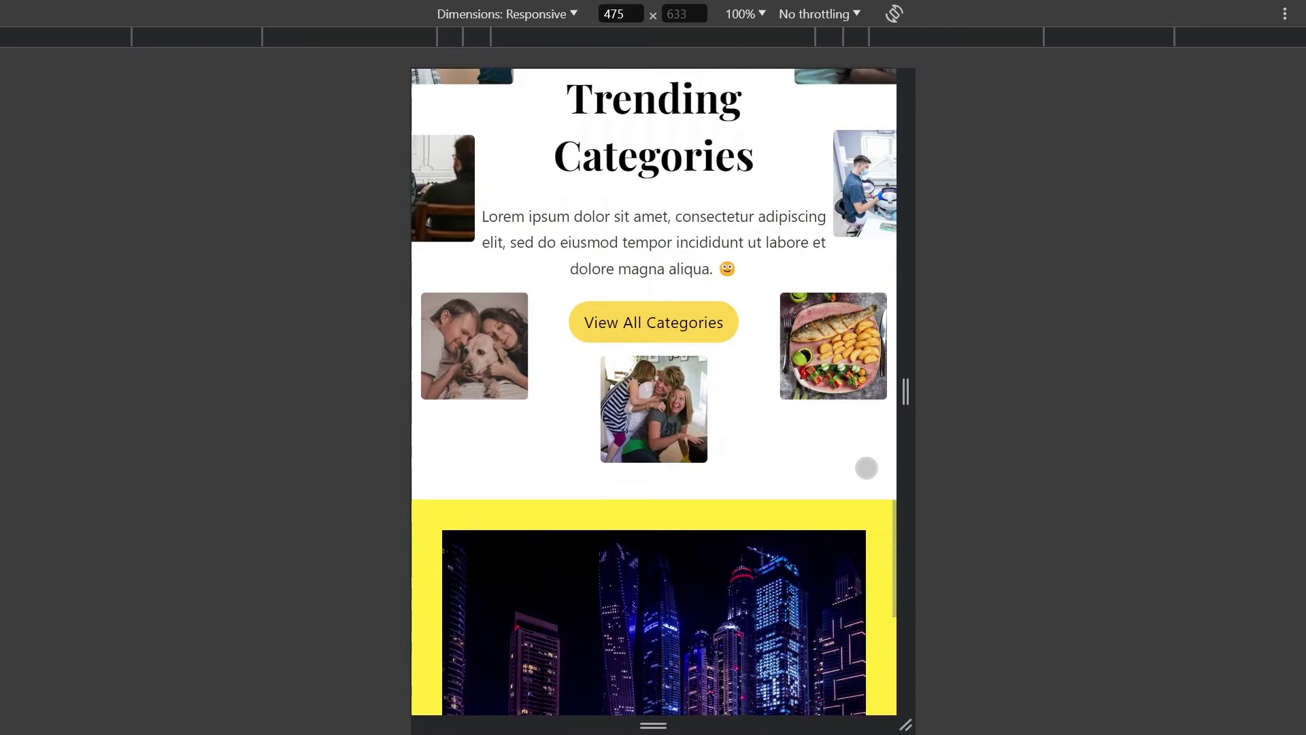
scroll(865, 467, "down", 3)
scroll(864, 468, "down", 3)
scroll(865, 468, "up", 4)
scroll(864, 467, "up", 3)
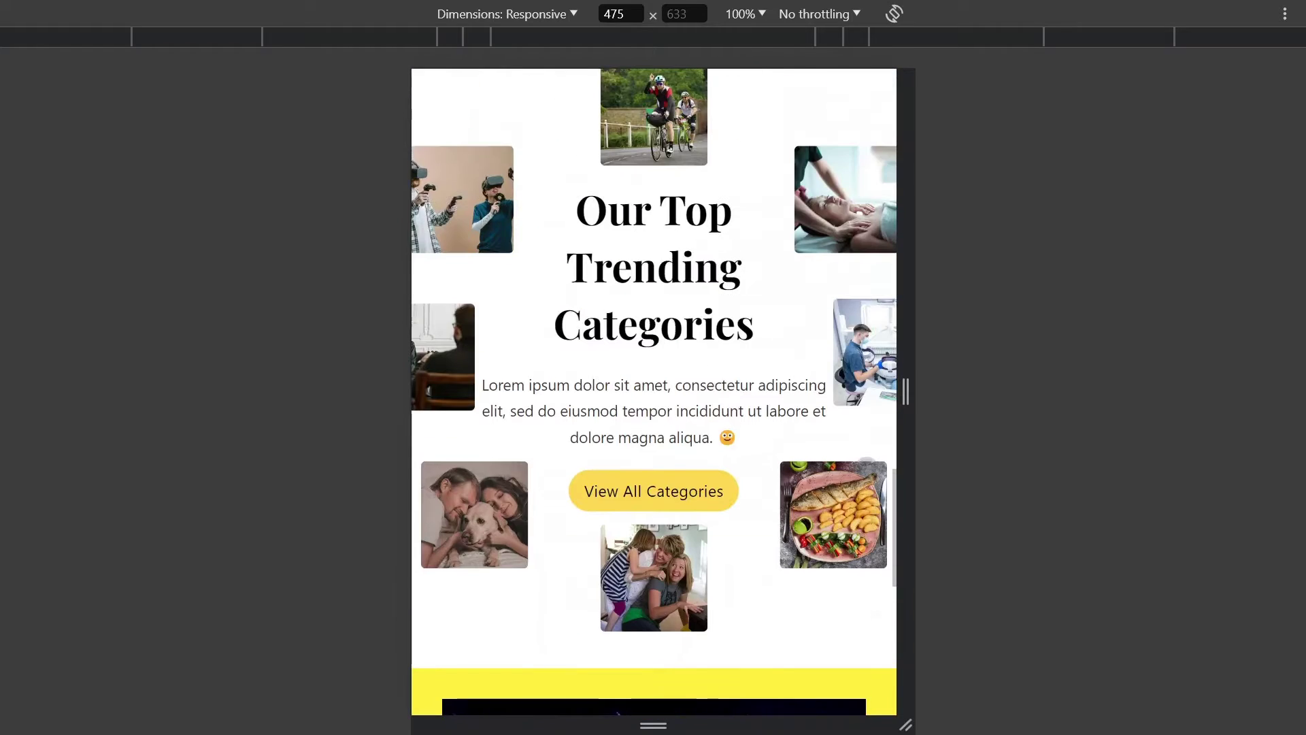
scroll(865, 468, "up", 2)
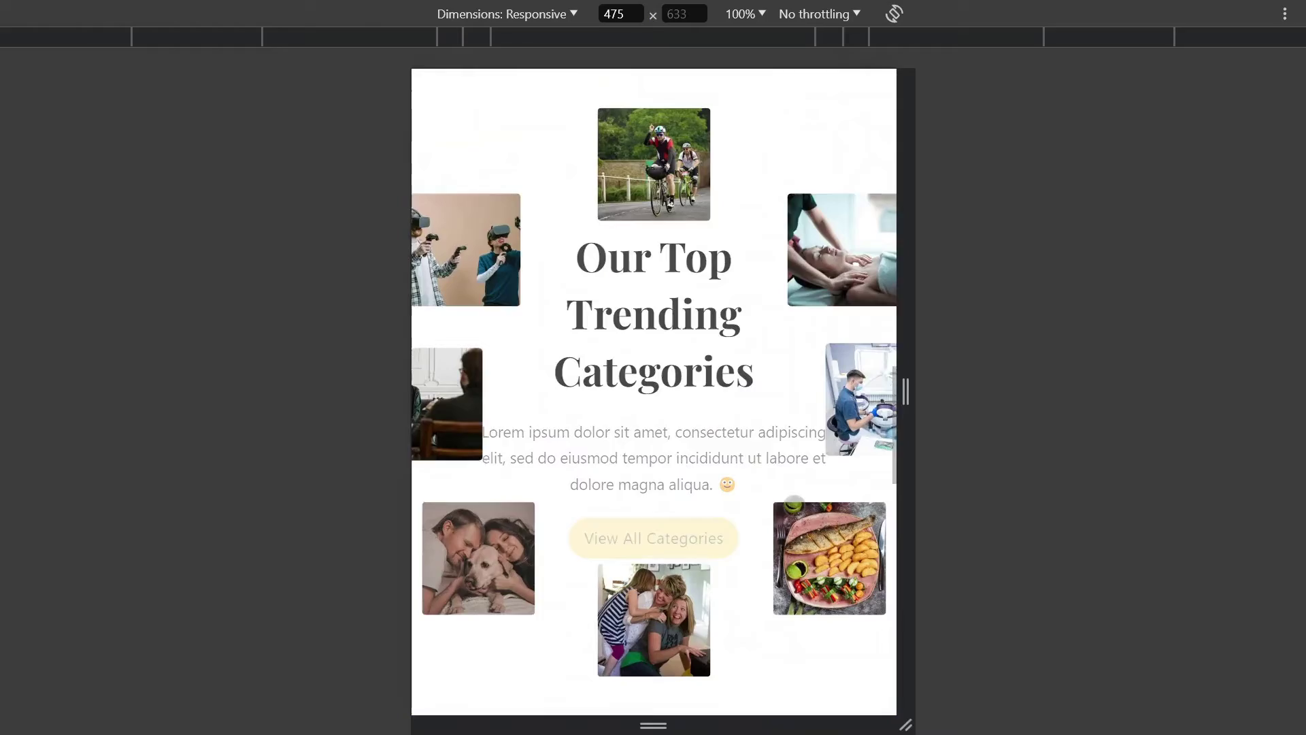
scroll(864, 467, "up", 3)
scroll(864, 468, "up", 3)
scroll(864, 468, "up", 3)
scroll(864, 468, "up", 3)
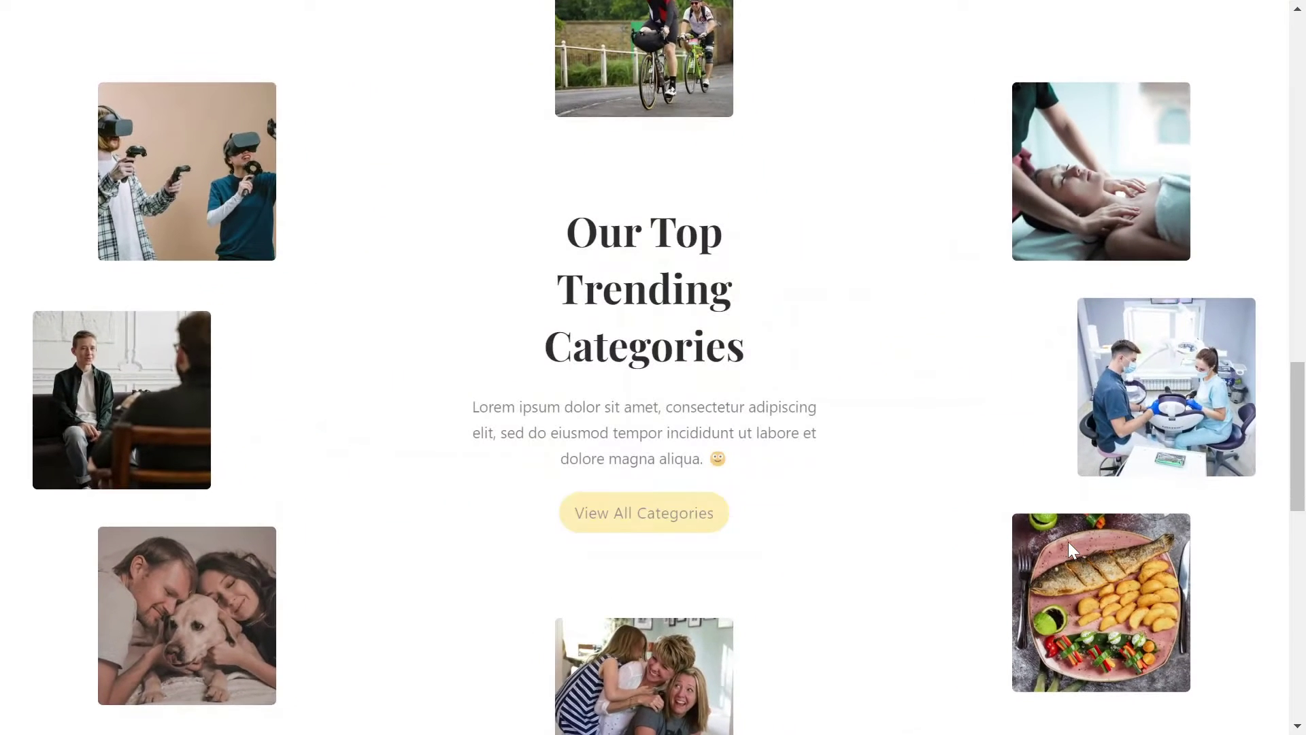
scroll(1068, 542, "down", 1)
scroll(1068, 543, "down", 1)
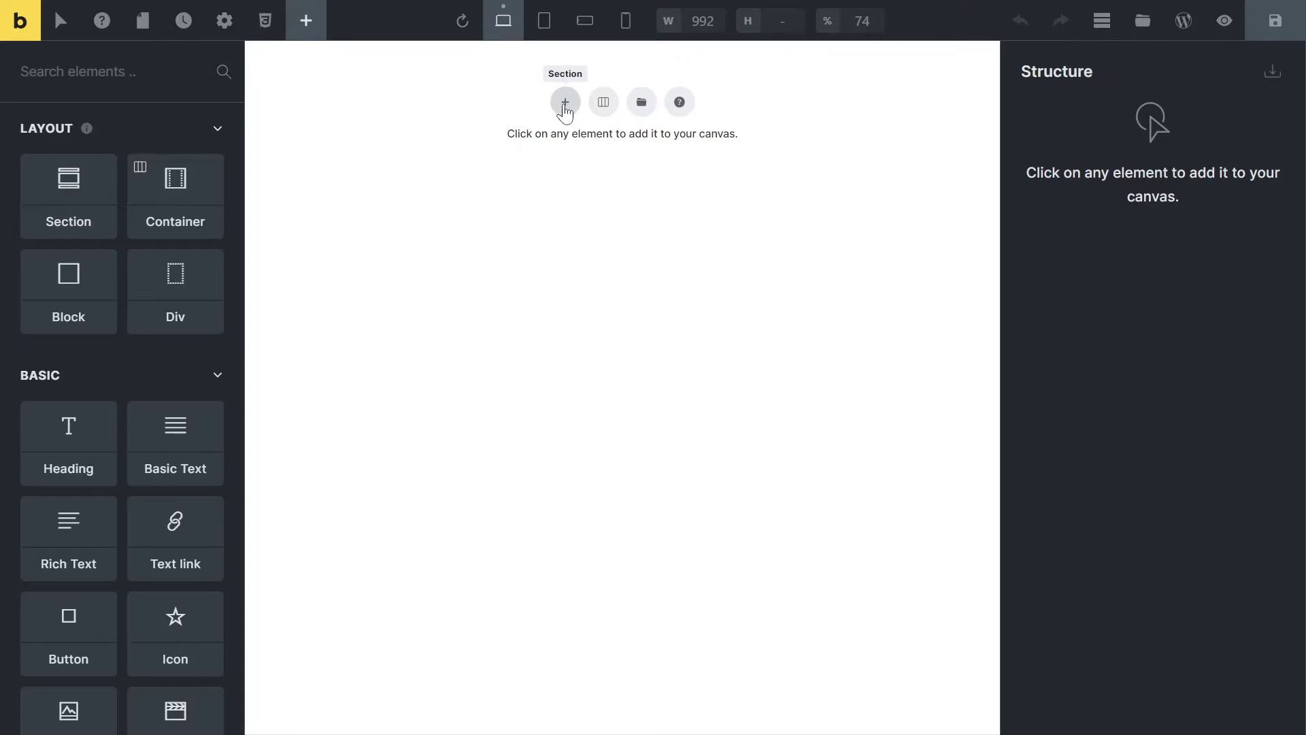
Add a section and centre its self, main and cross axes, with 100vh minimum height.
left_click(565, 102)
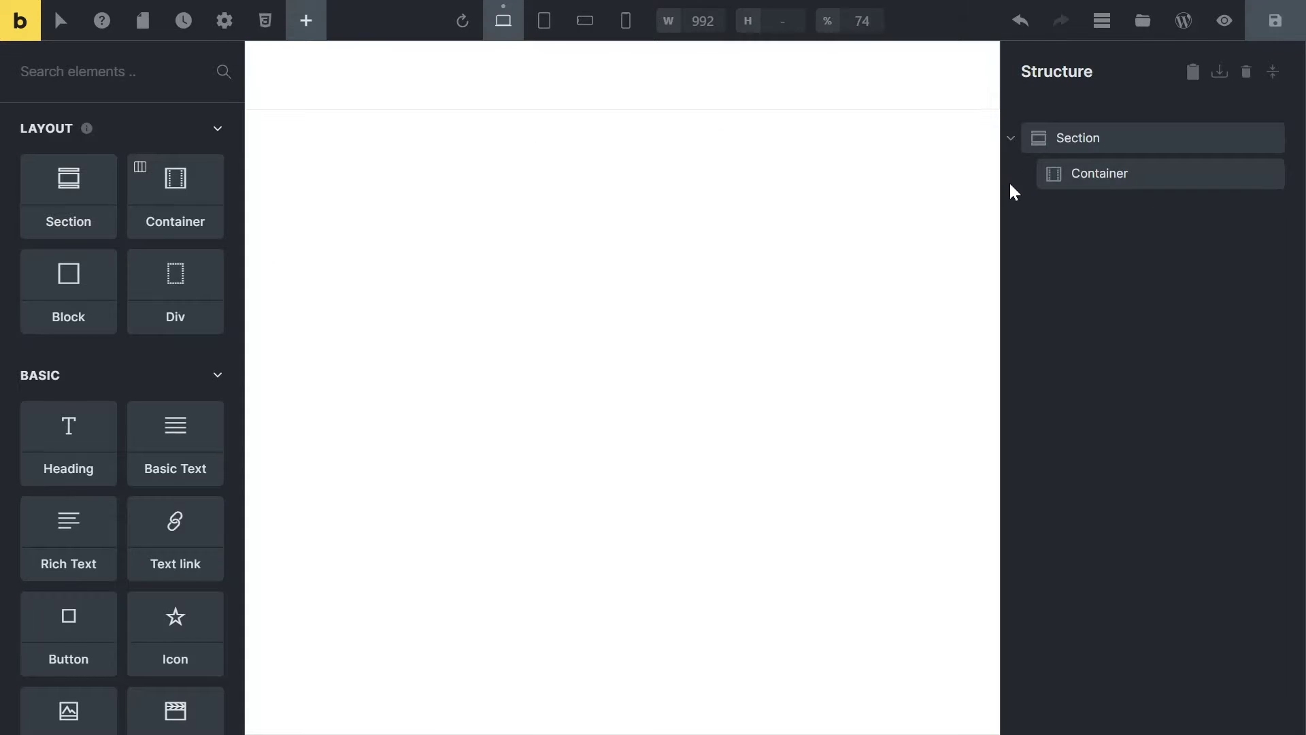
left_click(1085, 137)
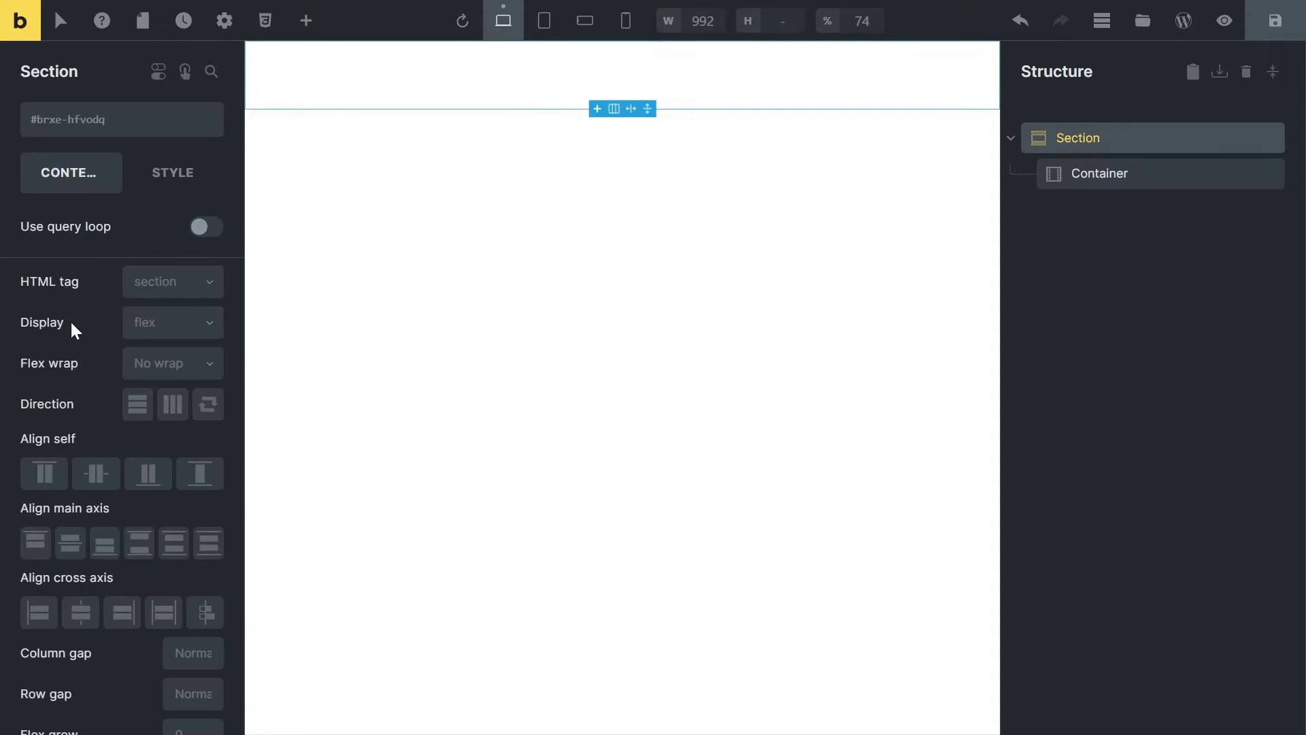
scroll(75, 327, "down", 2)
left_click(96, 360)
left_click(70, 429)
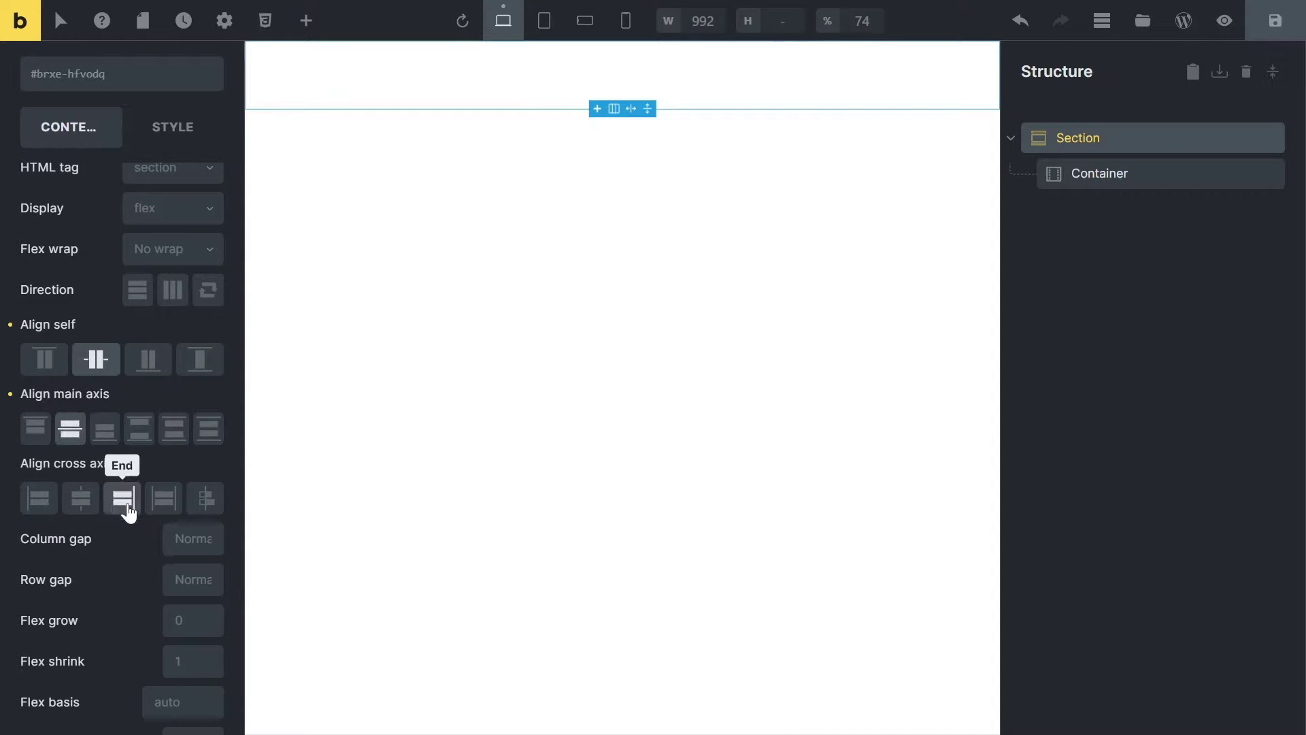
left_click(81, 498)
left_click(172, 172)
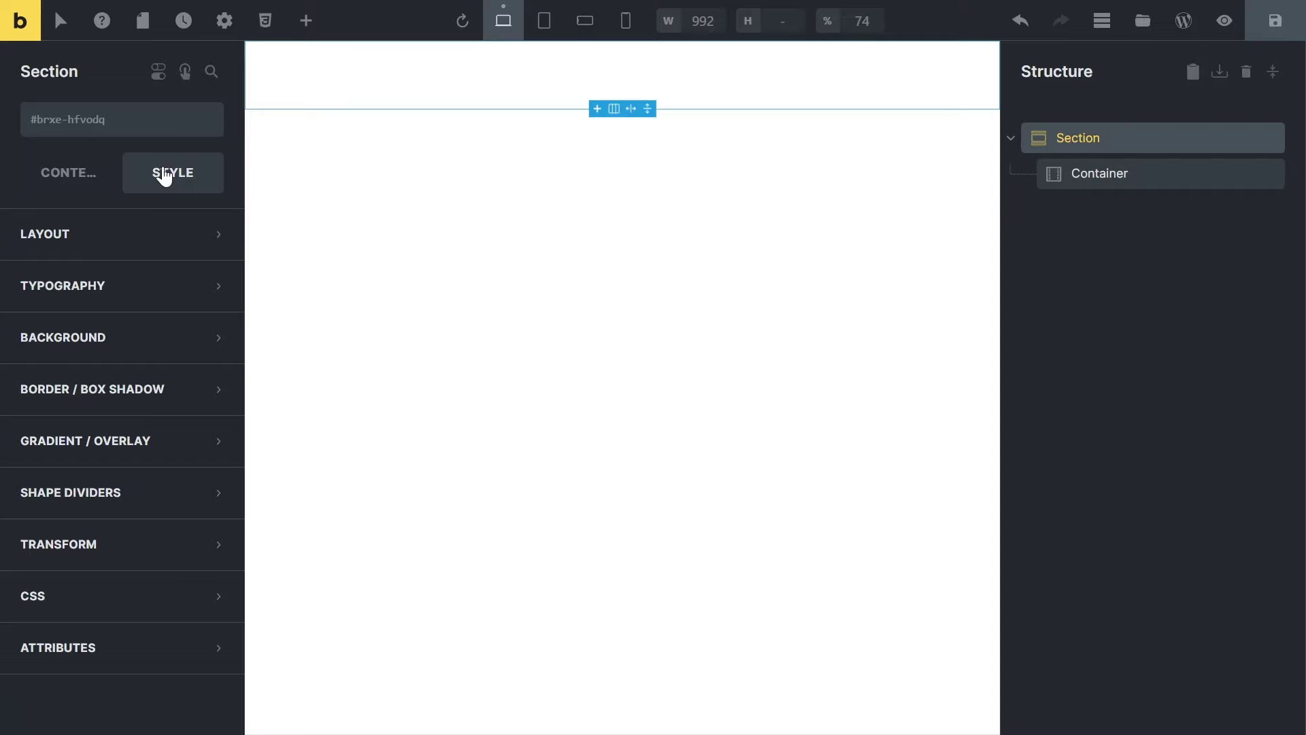
left_click(158, 242)
scroll(123, 408, "down", 3)
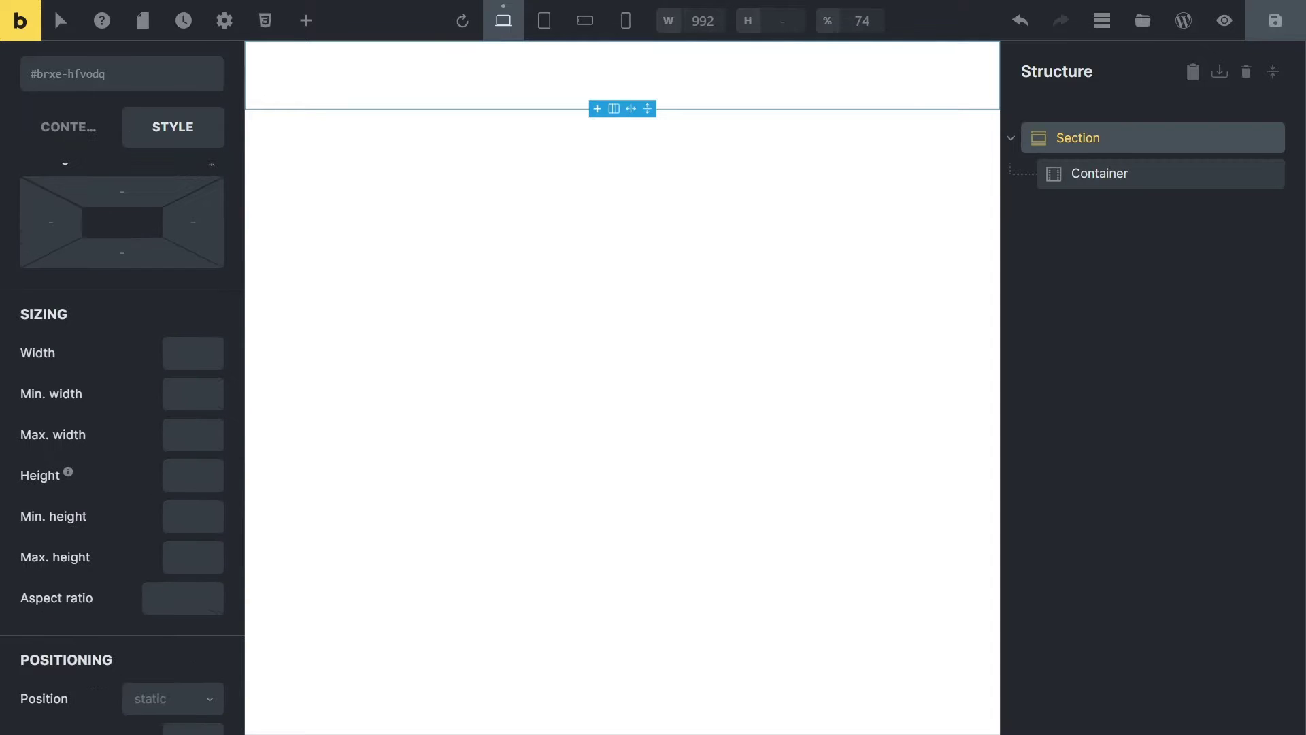
type("100vh")
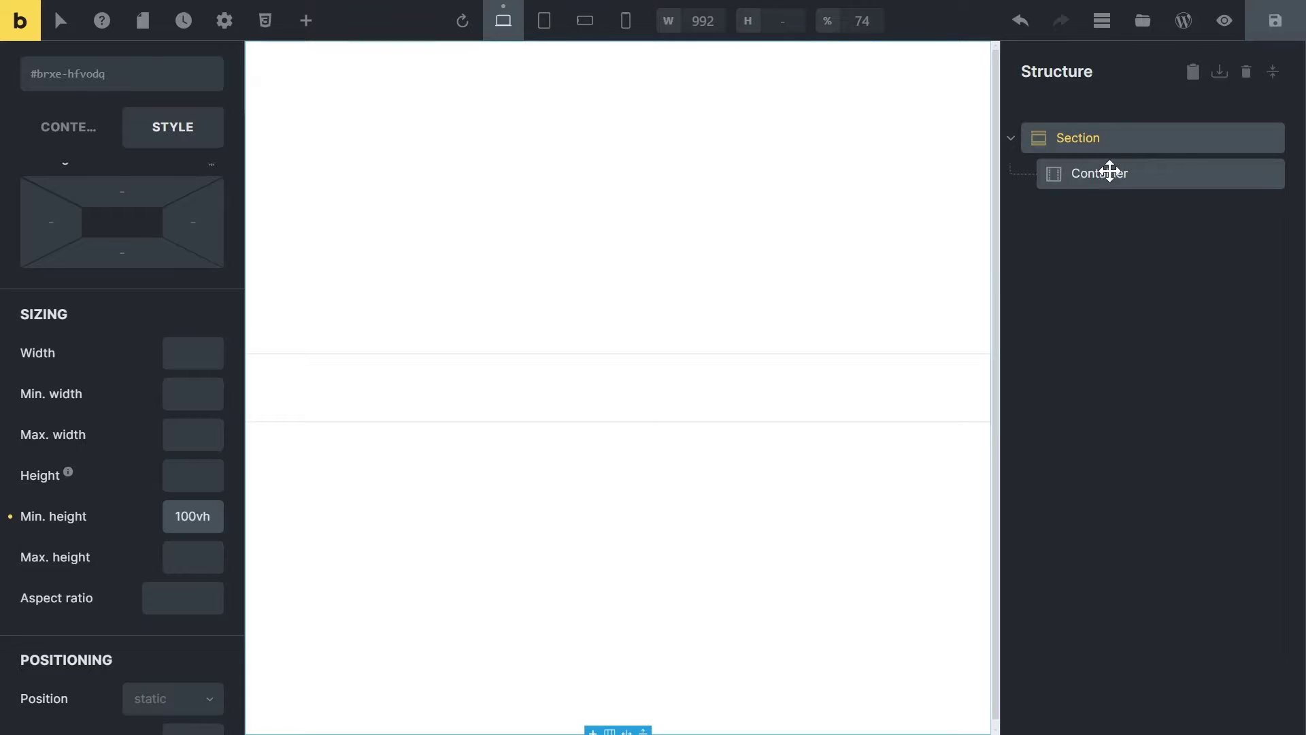
Add a heading, a rich text block and a button inside the container.
left_click(1107, 173)
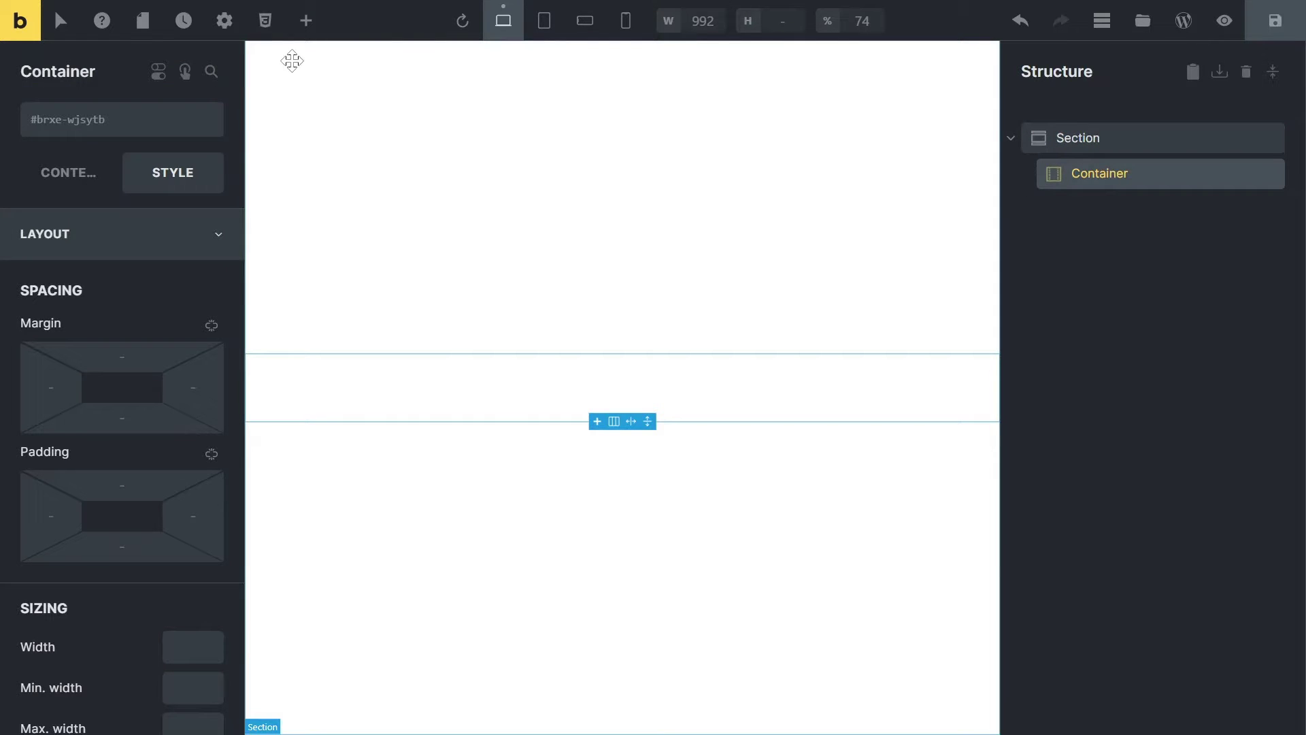
left_click(307, 21)
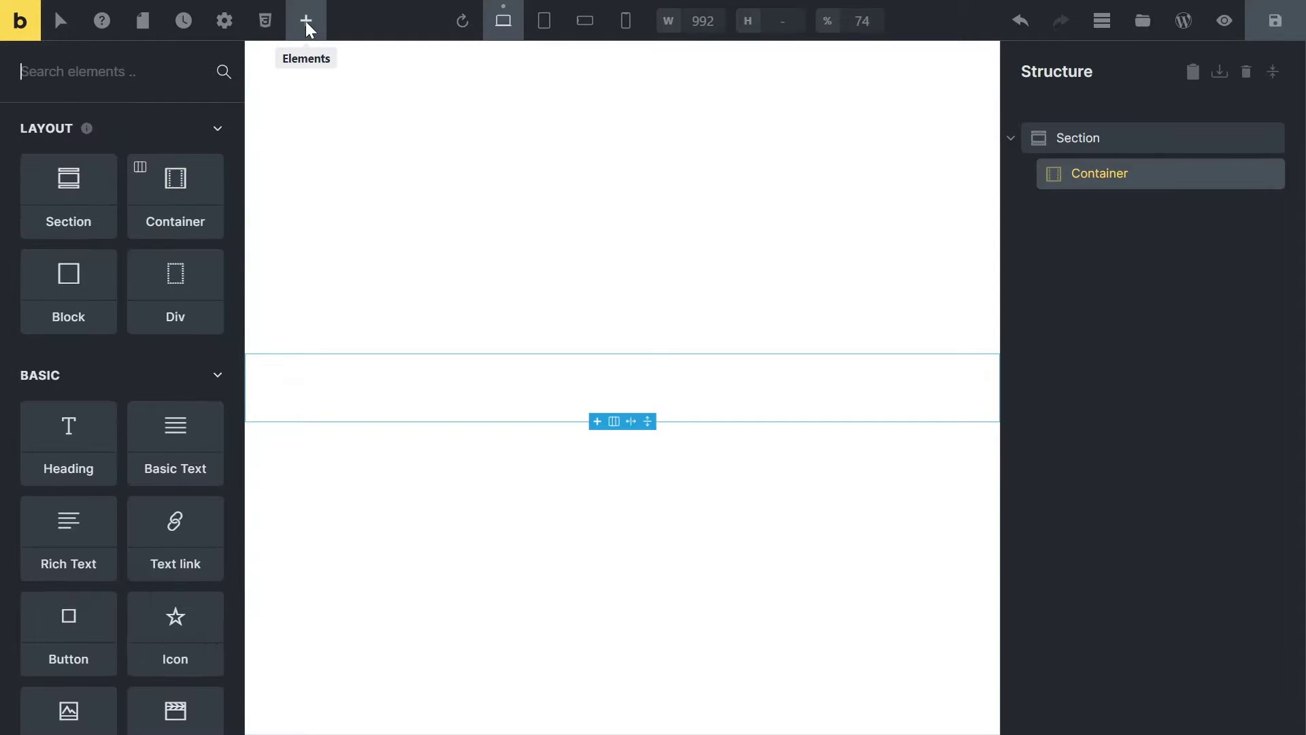
left_click(68, 442)
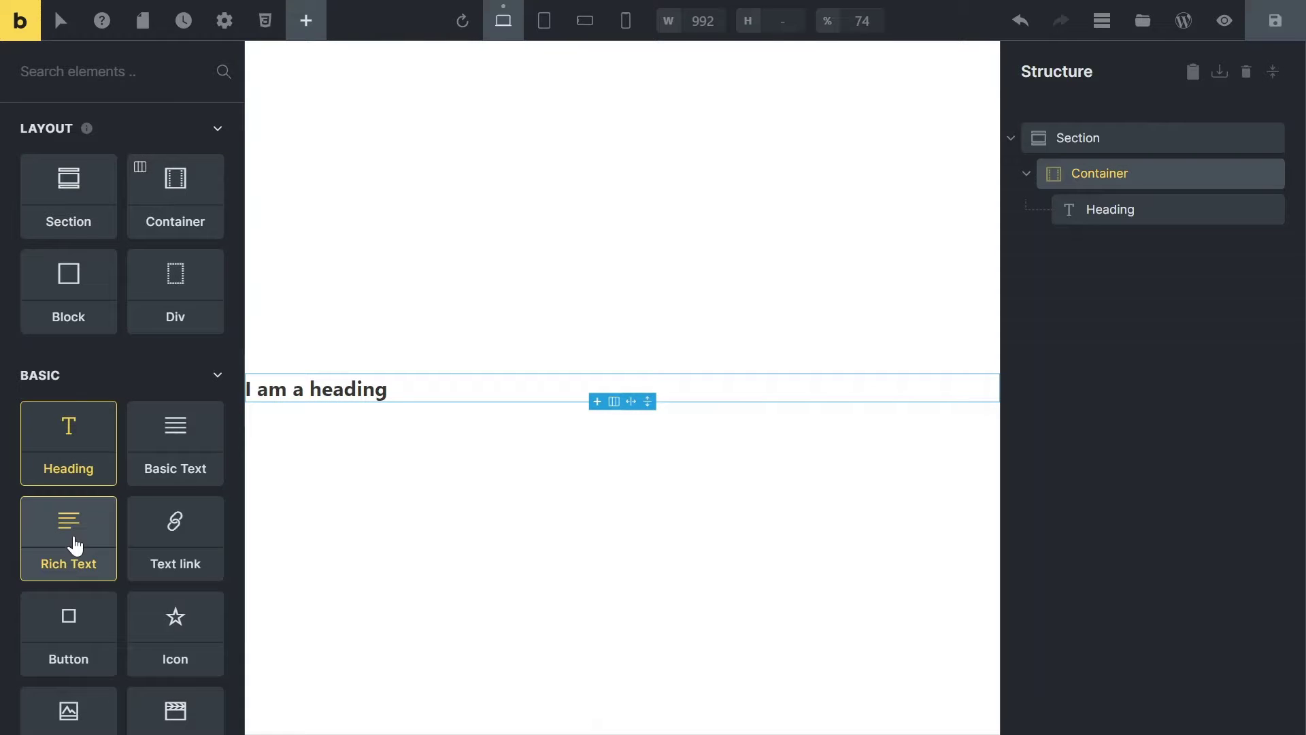
left_click(69, 538)
left_click(69, 632)
Centre the container's self, main and cross axes, with a row gap of 20.
left_click(1099, 172)
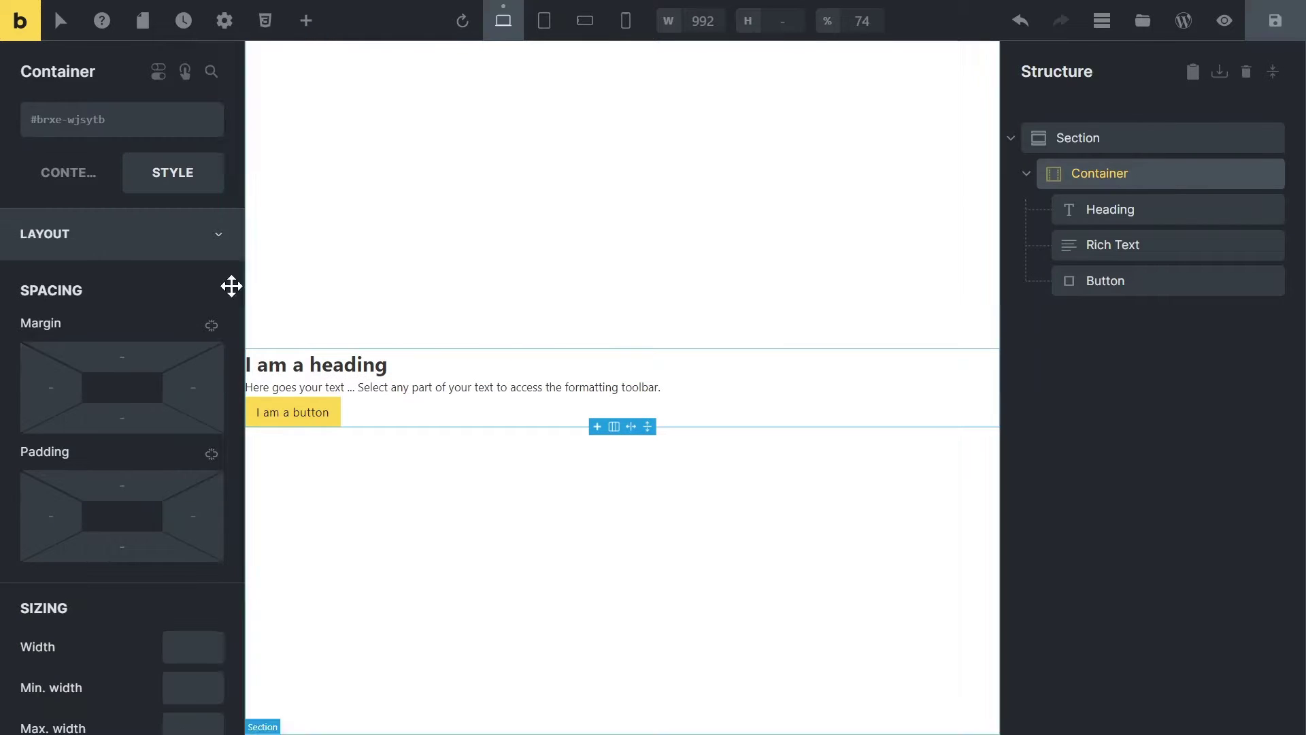
left_click(53, 180)
scroll(61, 255, "down", 2)
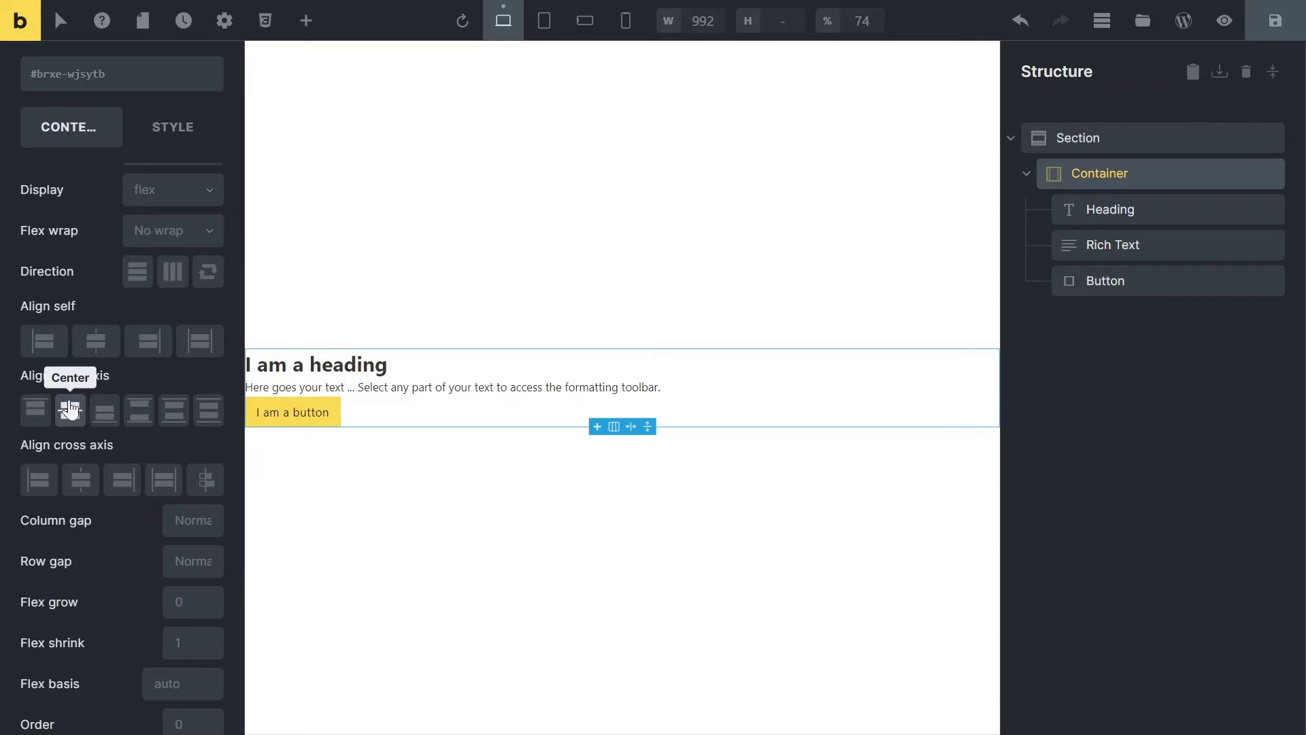
left_click(95, 340)
left_click(70, 410)
left_click(81, 480)
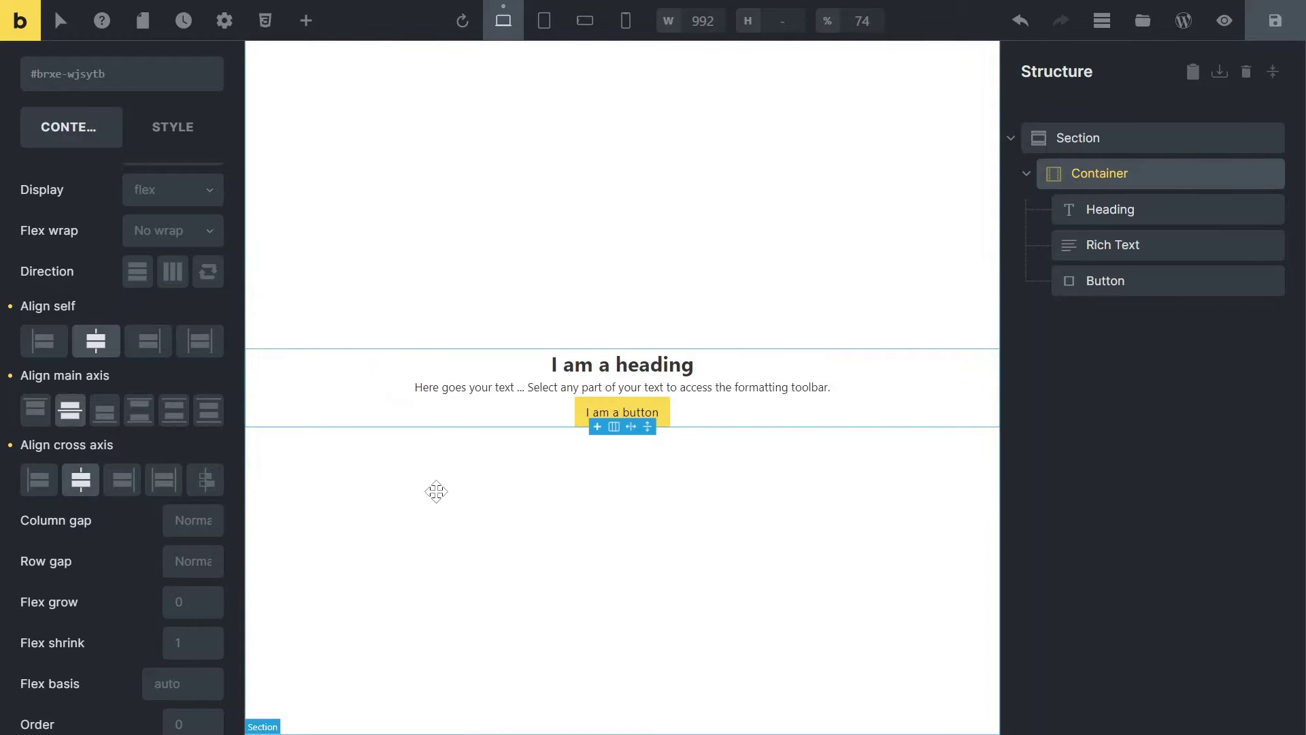
scroll(194, 489, "down", 1)
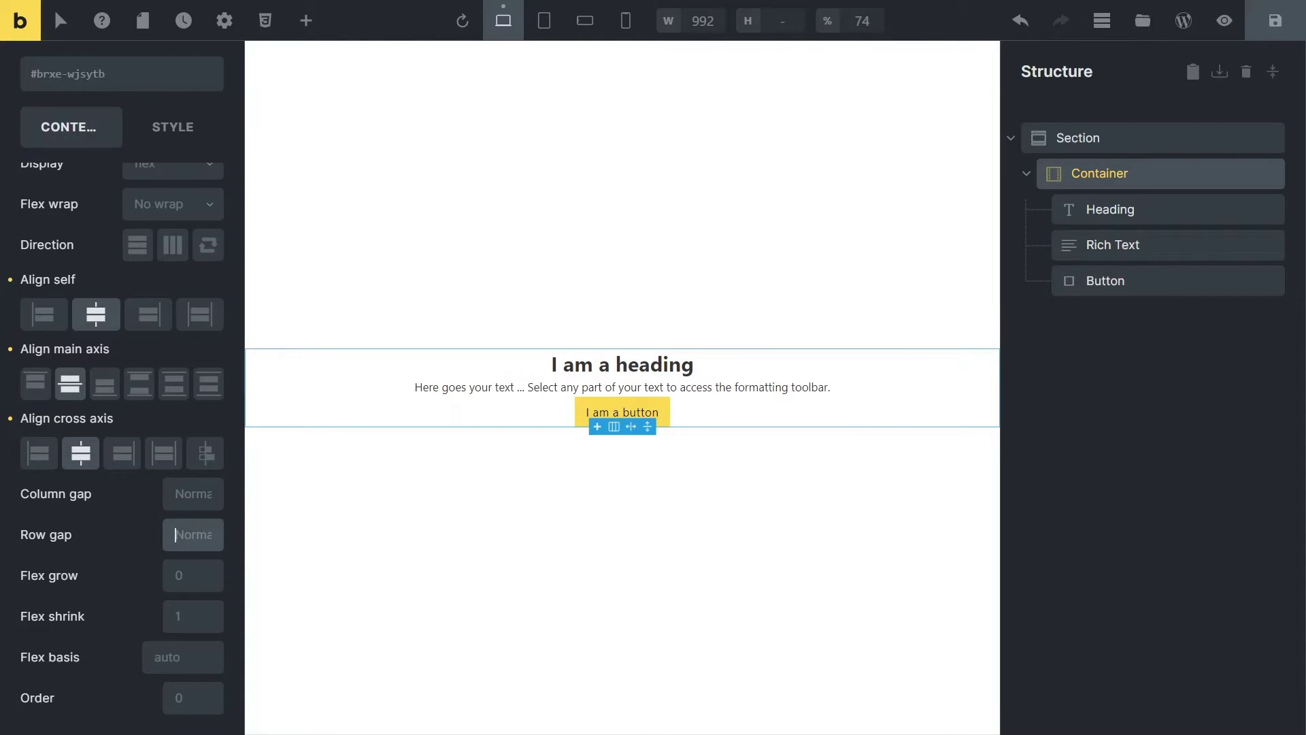
type("20")
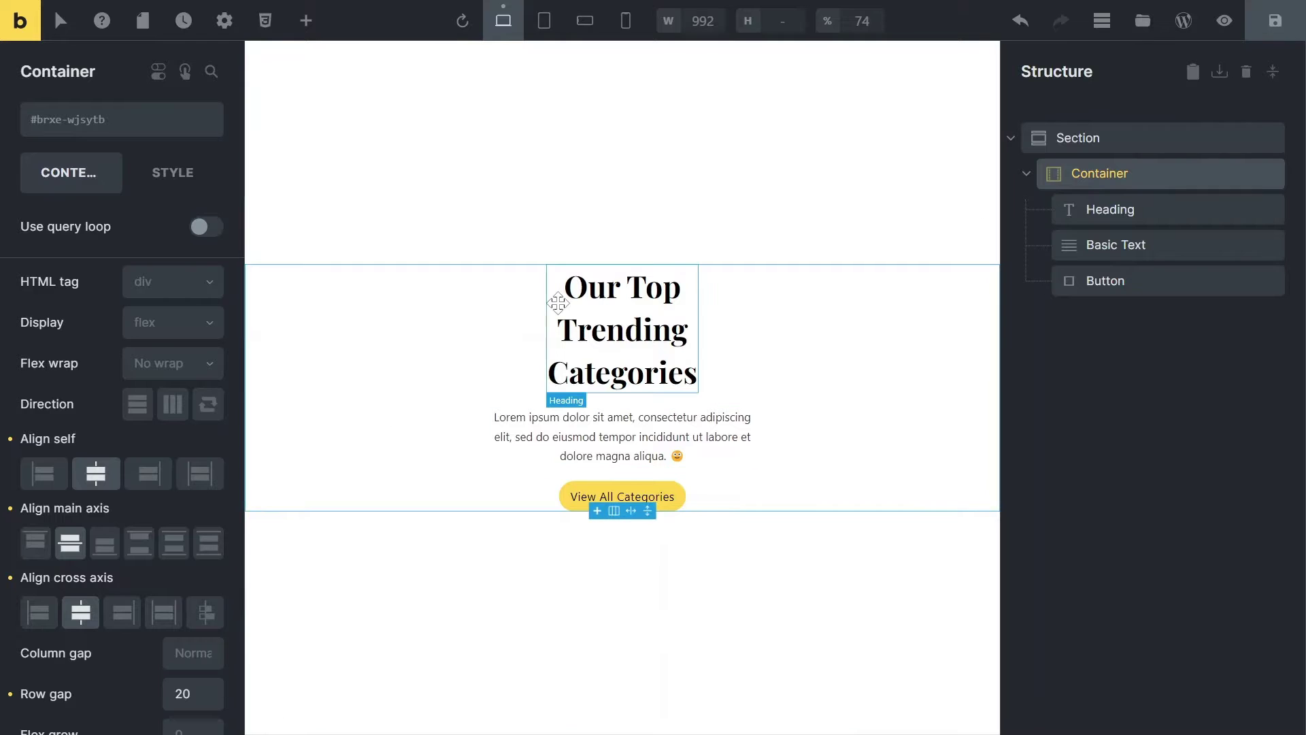
Set opacity 0 on the heading, paragraph text and button, then select the Section.
left_click(589, 319)
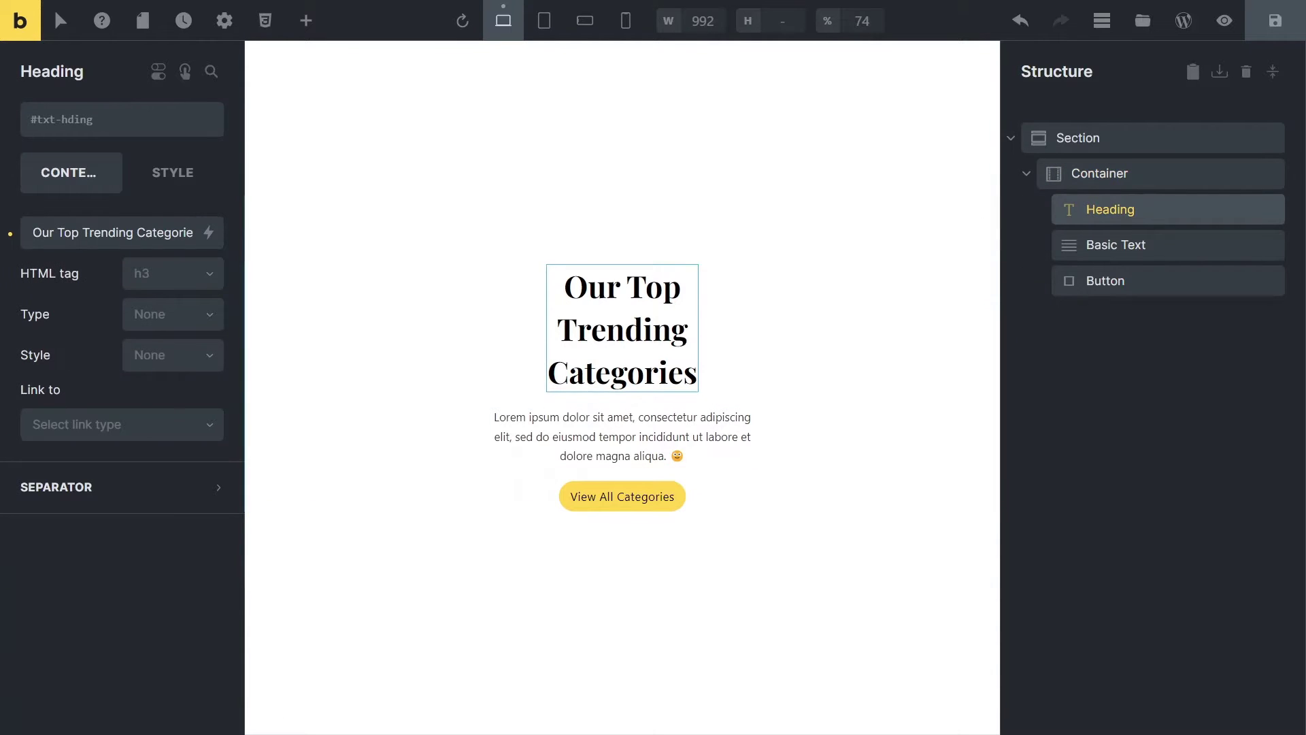
left_click(165, 177)
scroll(93, 381, "down", 5)
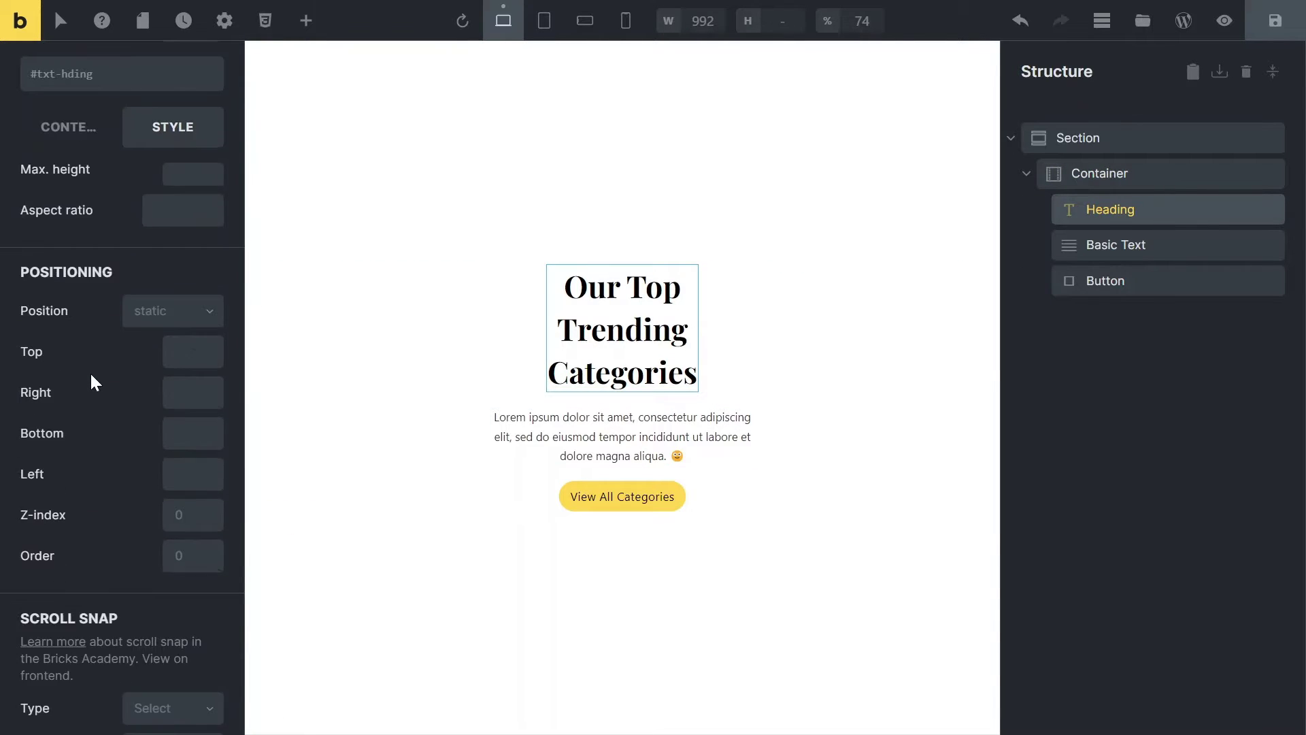
scroll(93, 382, "down", 3)
scroll(93, 381, "down", 3)
scroll(93, 381, "down", 3)
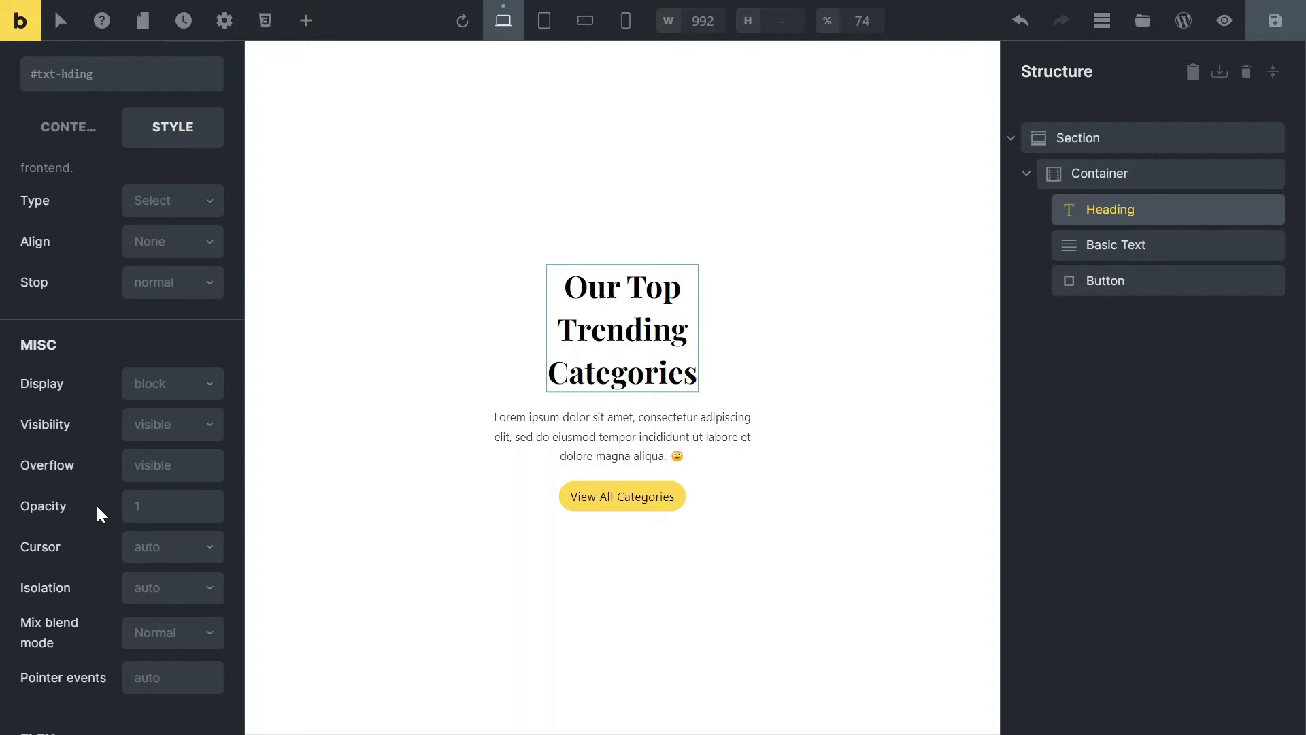
left_click(172, 505)
type("0")
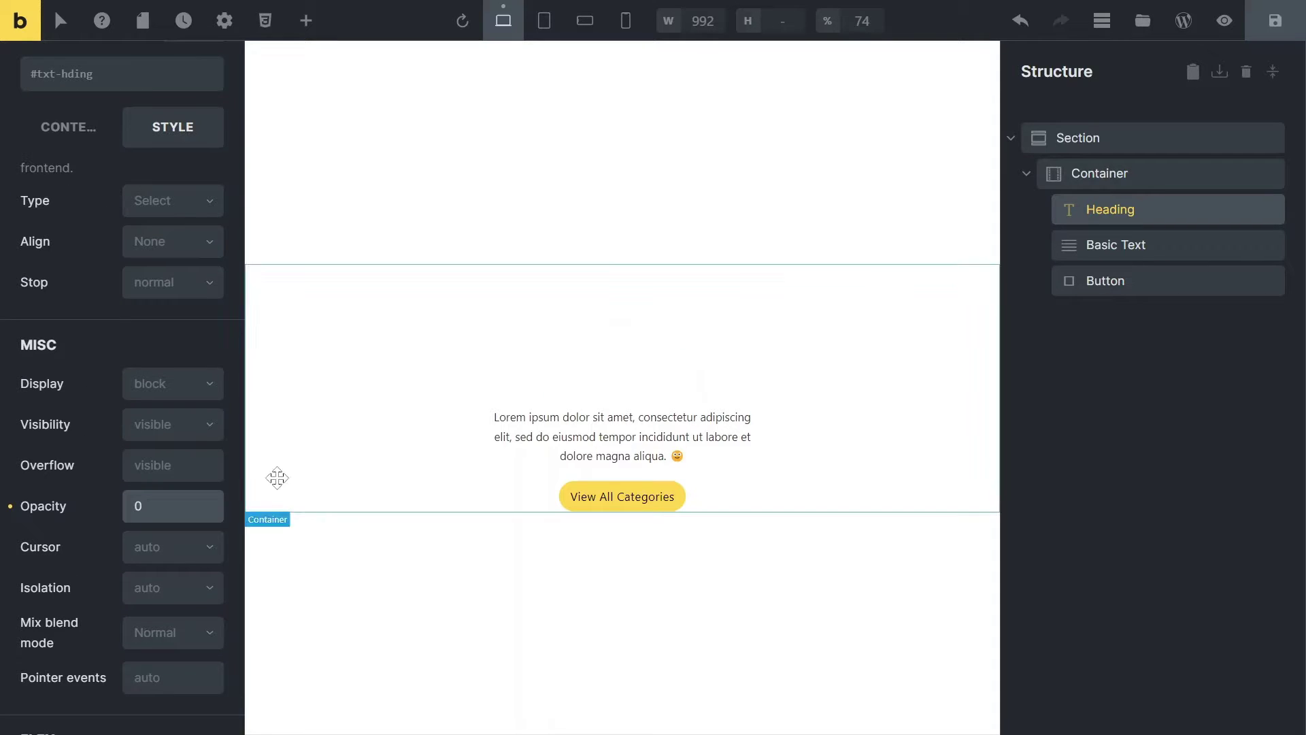
left_click(1116, 246)
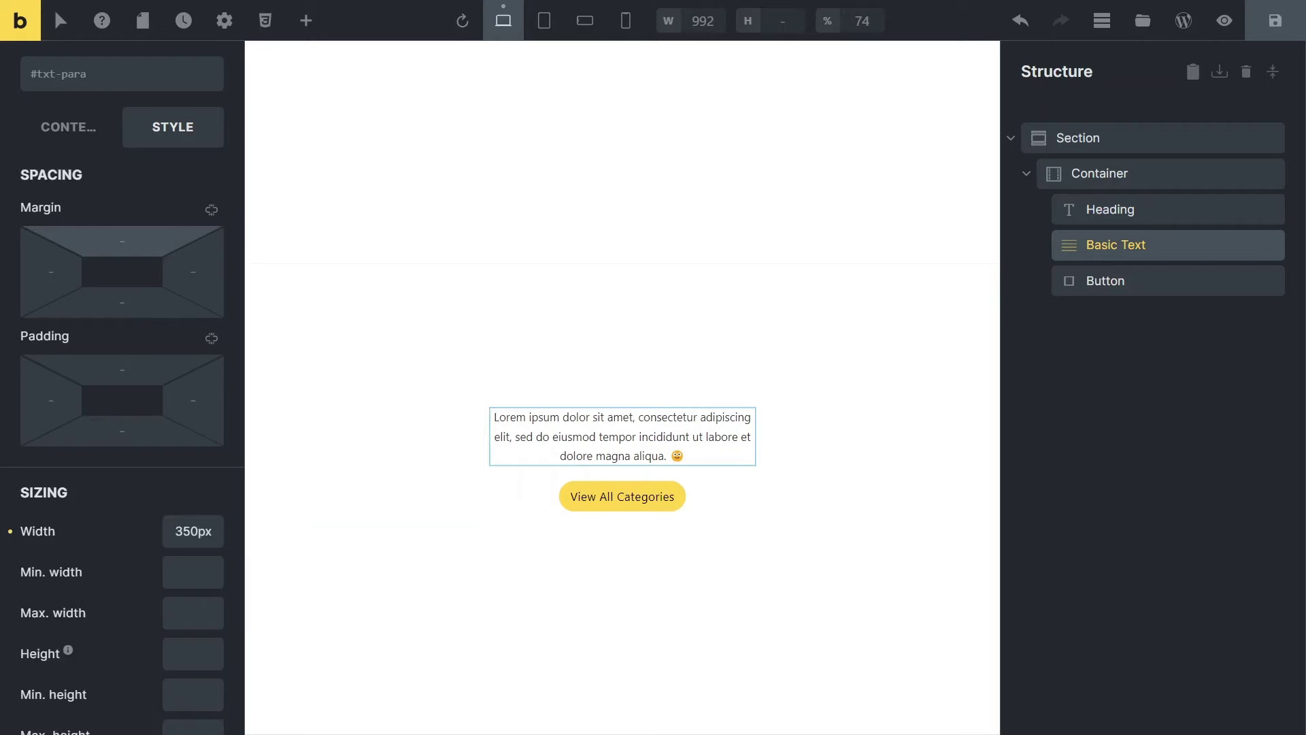
scroll(163, 306, "down", 5)
scroll(113, 357, "down", 4)
scroll(89, 511, "down", 2)
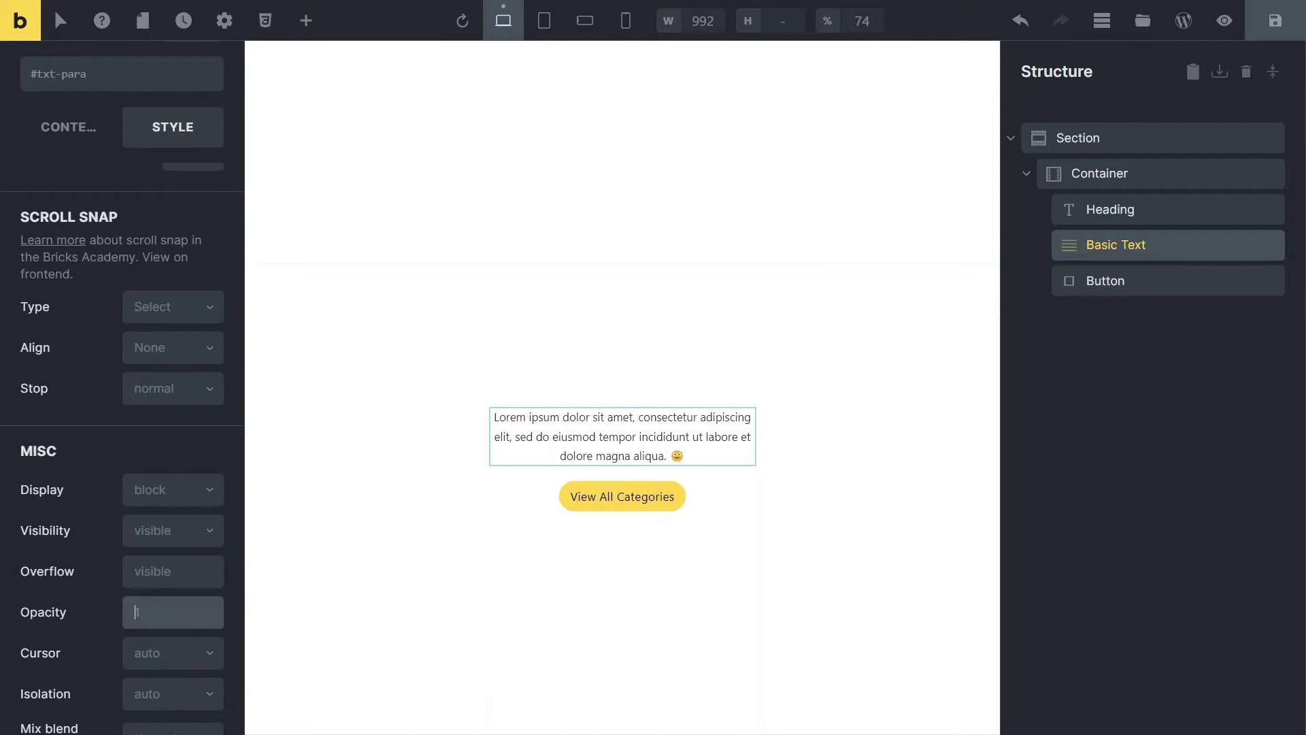
type("0")
left_click(1106, 281)
scroll(89, 447, "down", 5)
scroll(89, 446, "down", 4)
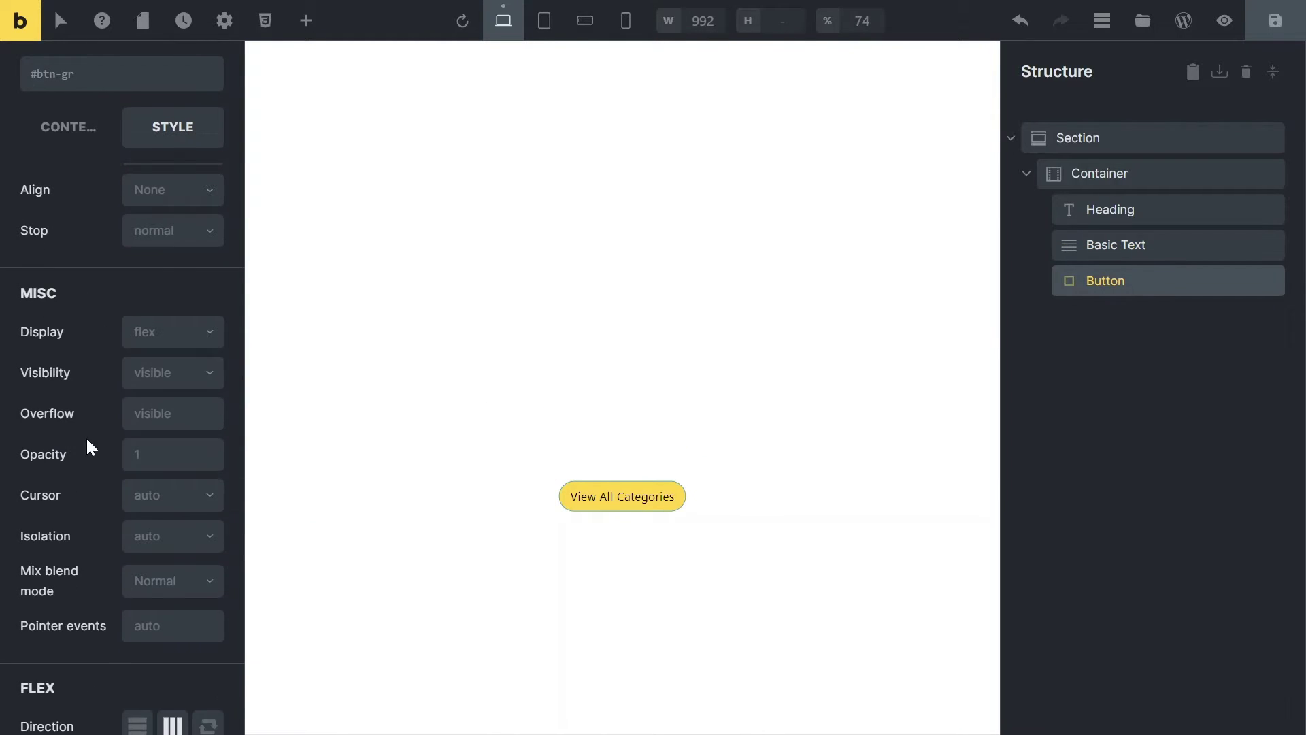
type("0")
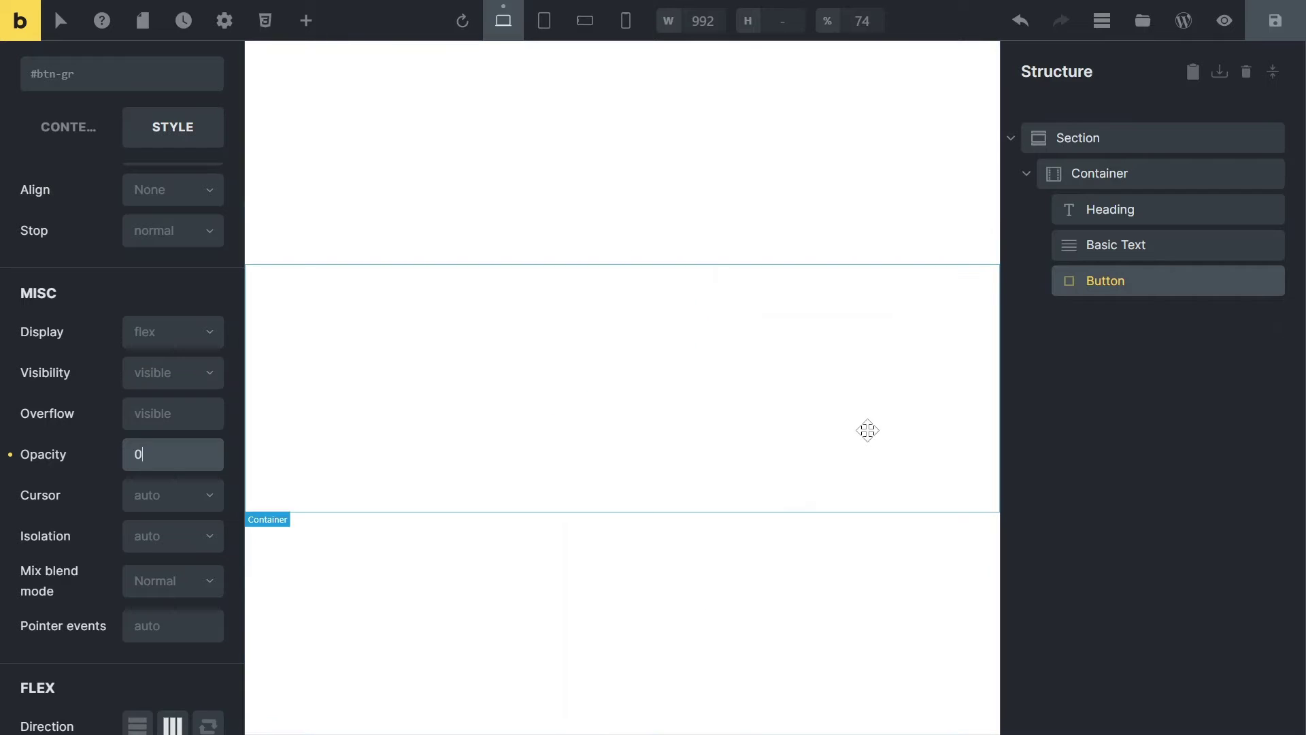
left_click(1027, 174)
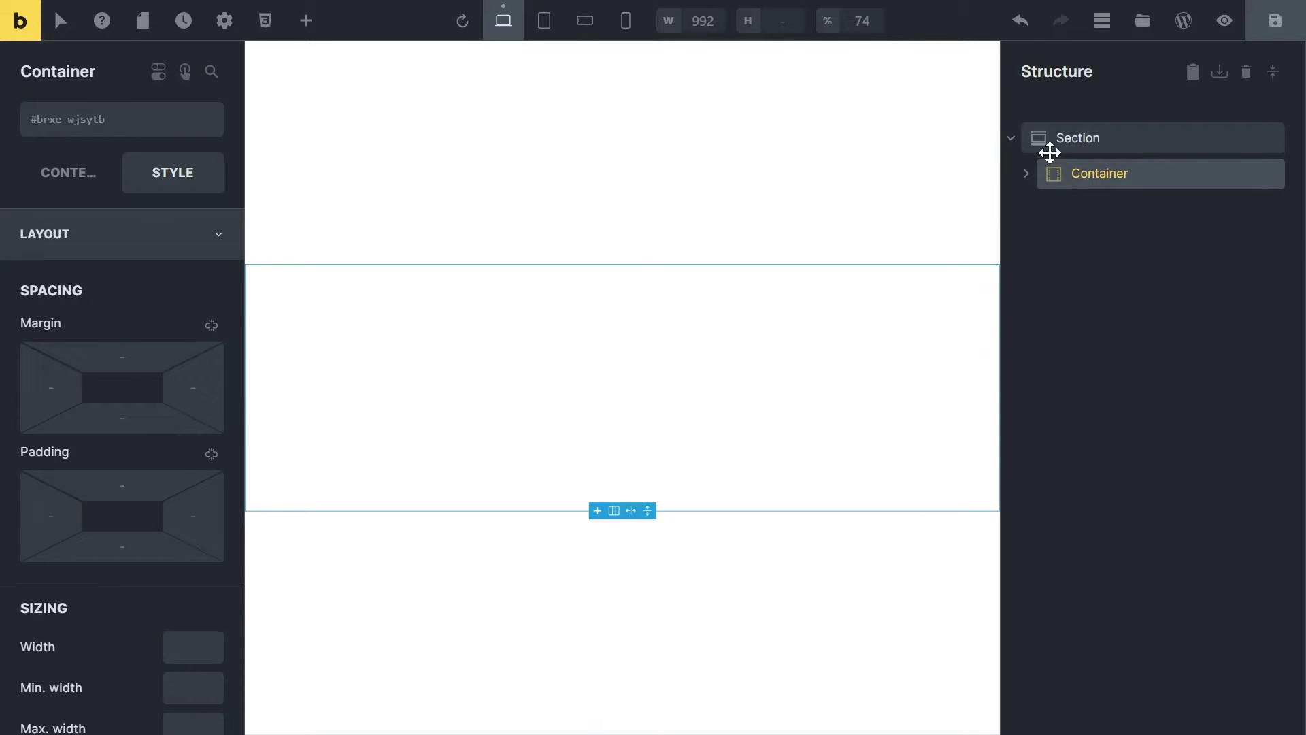
left_click(1064, 137)
Add a container inside the Section, centred on all axes and absolutely positioned.
left_click(306, 20)
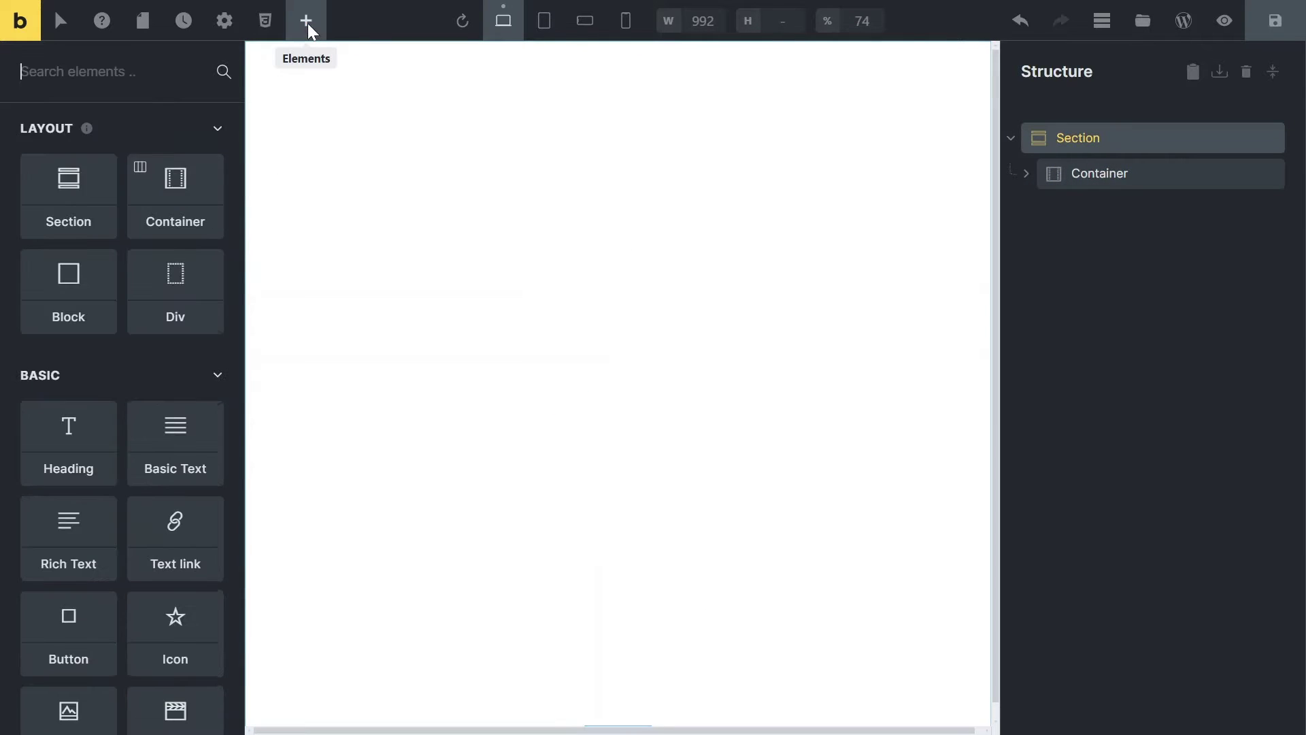
left_click(180, 192)
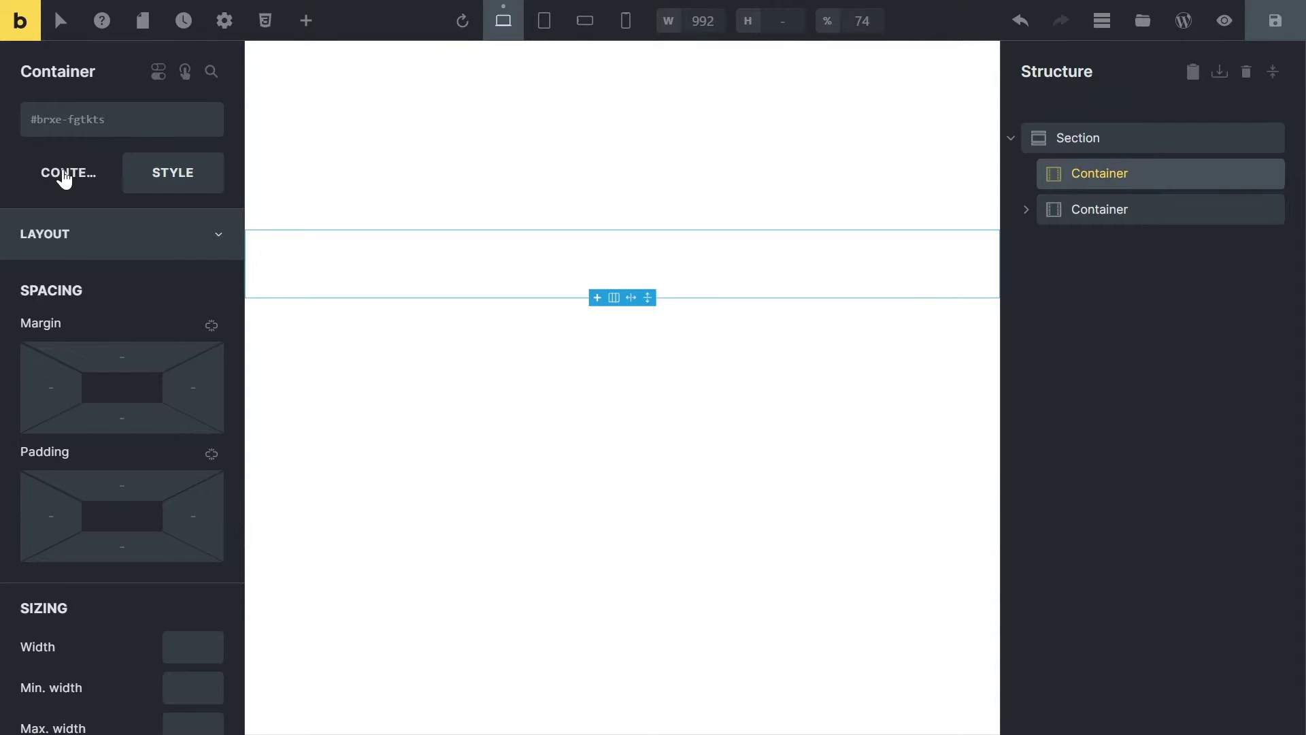
left_click(69, 172)
scroll(40, 374, "down", 2)
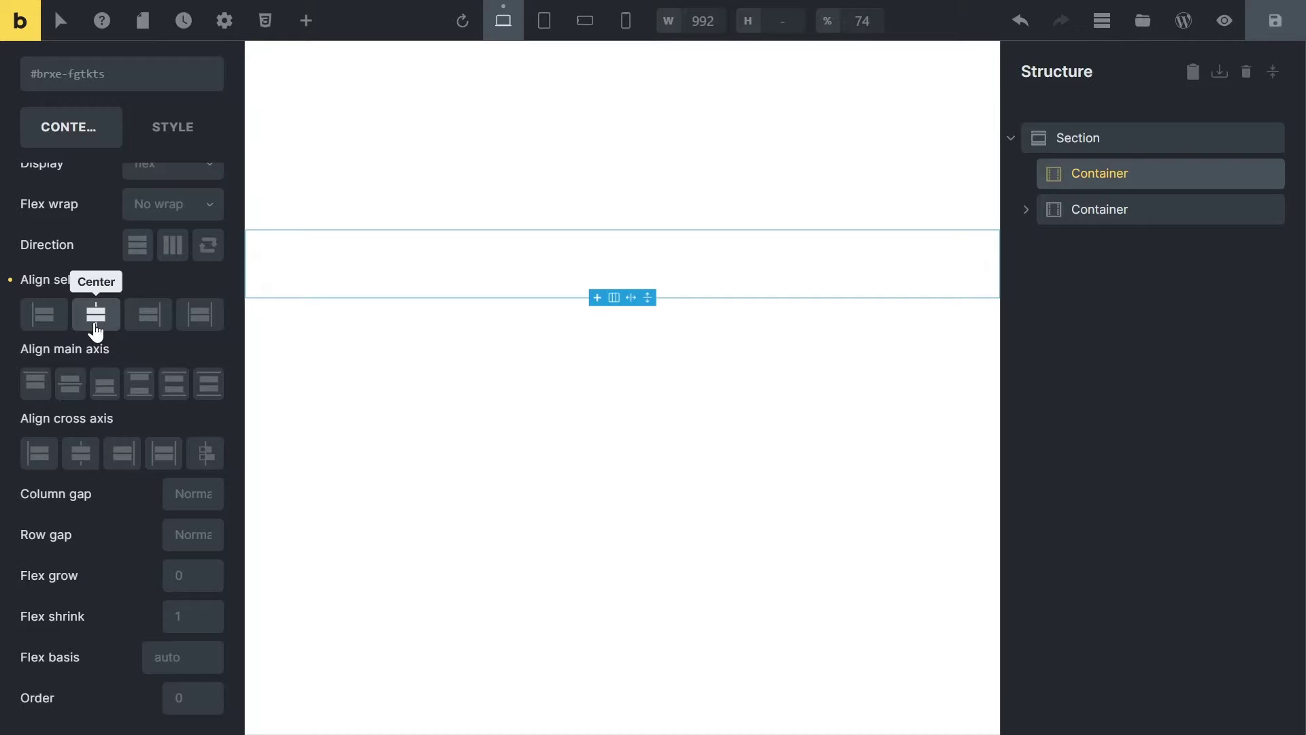
left_click(95, 316)
left_click(71, 384)
left_click(80, 452)
scroll(79, 452, "up", 3)
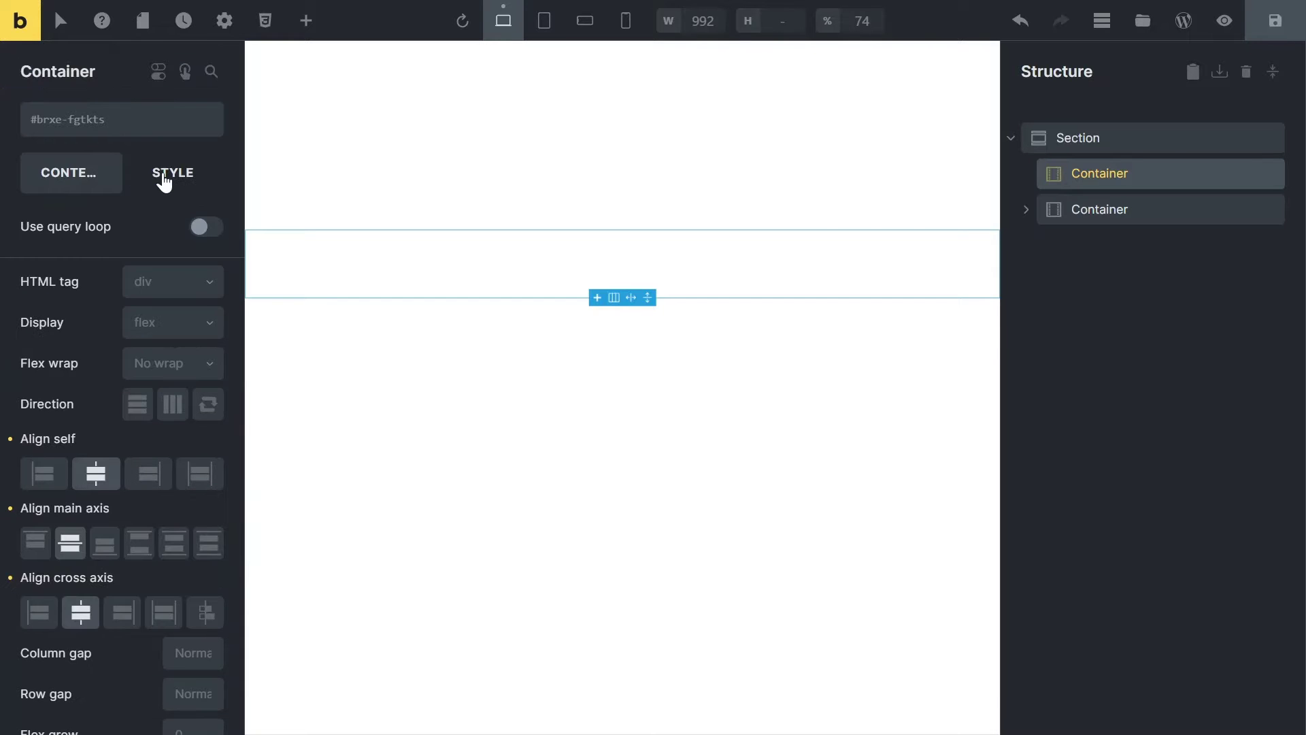
left_click(172, 173)
scroll(77, 408, "down", 3)
scroll(76, 408, "down", 3)
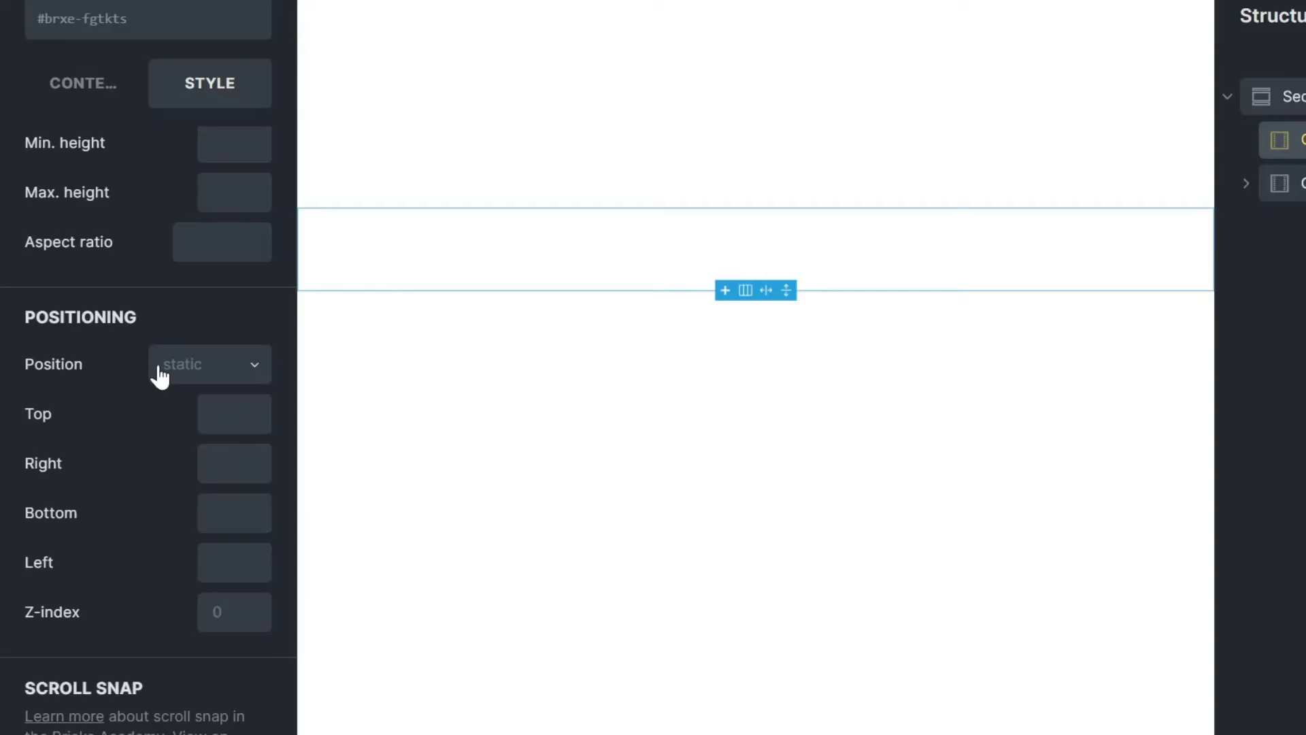
left_click(204, 364)
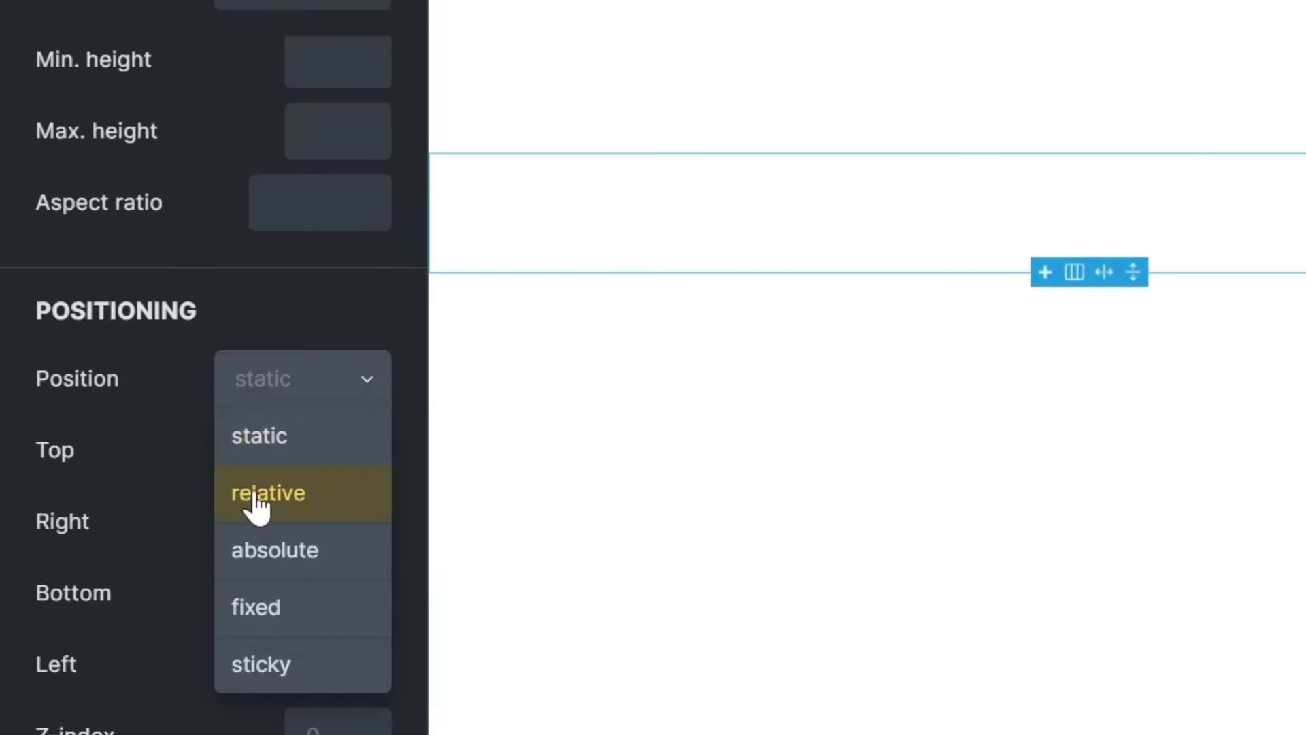
left_click(256, 561)
Add an image element to the new container showing the VR headset photo.
left_click(307, 21)
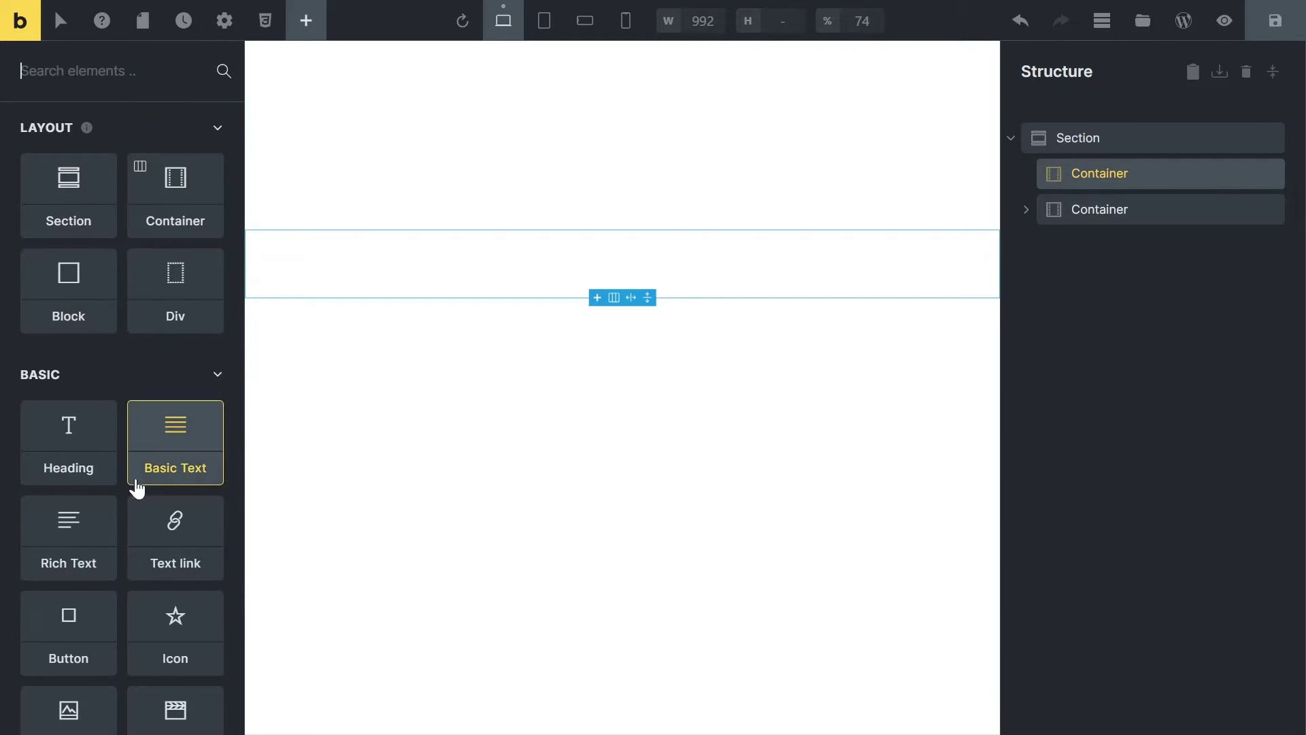
scroll(137, 487, "down", 2)
left_click(69, 583)
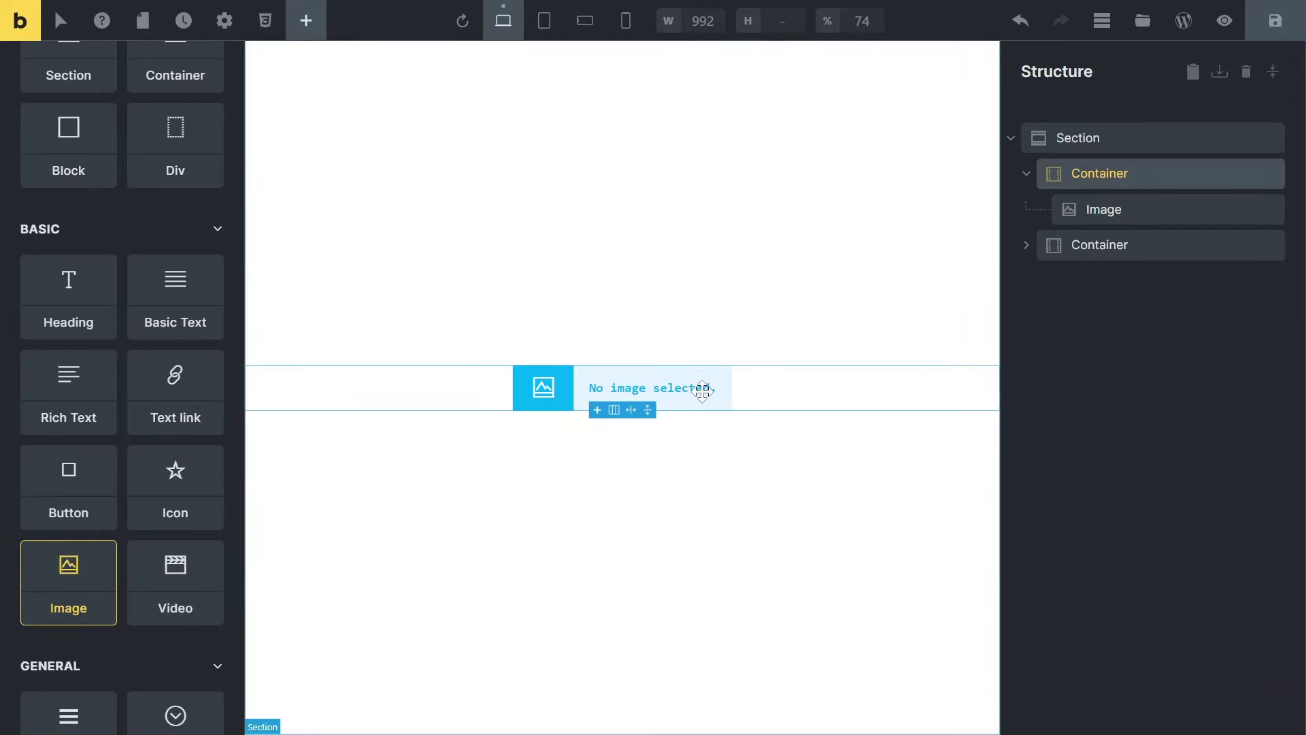
left_click(705, 390)
left_click(1122, 212)
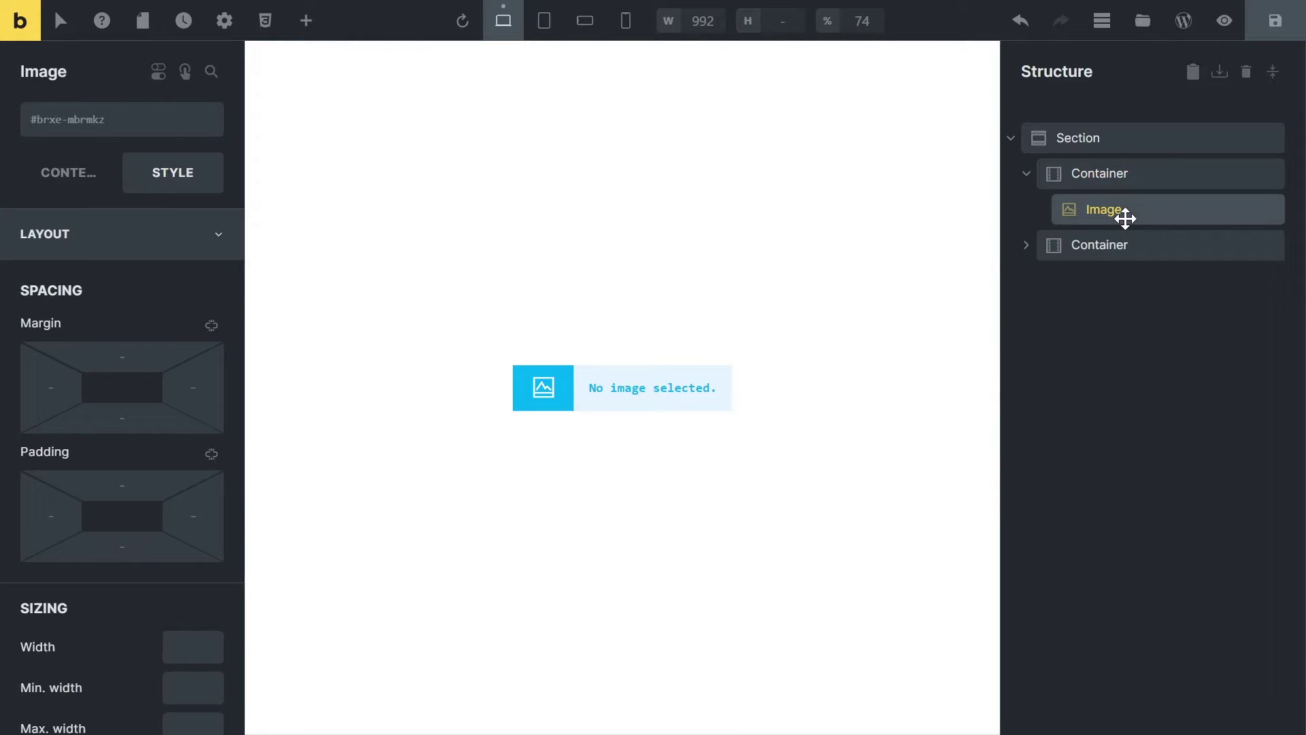
left_click(69, 171)
left_click(121, 245)
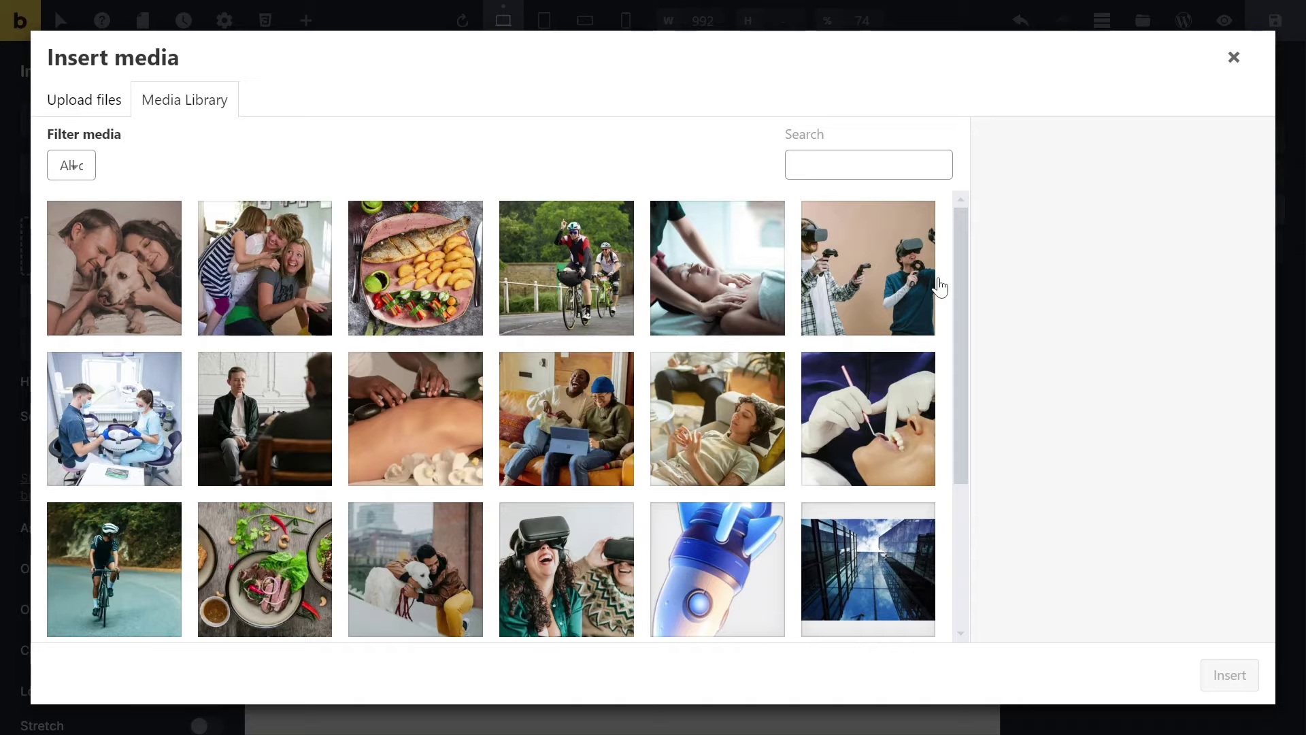
left_click(867, 268)
left_click(1229, 675)
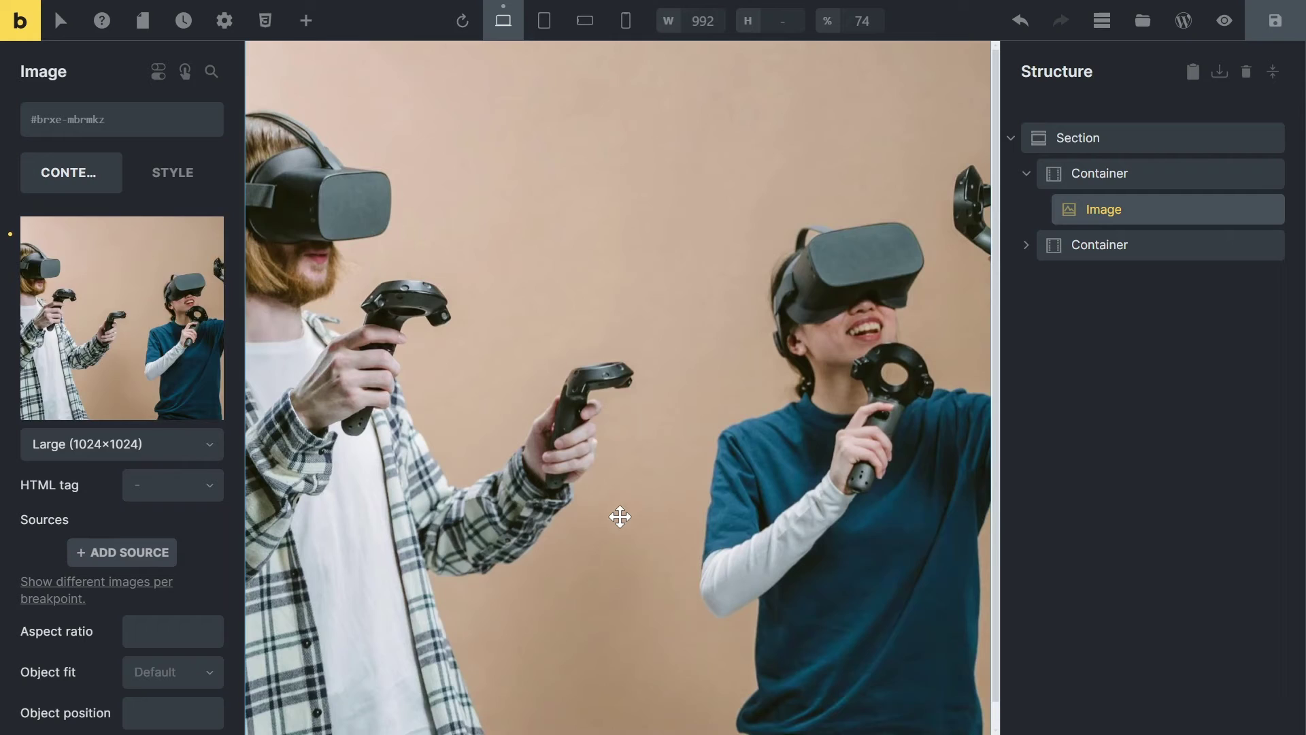
Give the image a 500px width and height, absolute position and rounded corners.
left_click(172, 172)
scroll(102, 358, "down", 5)
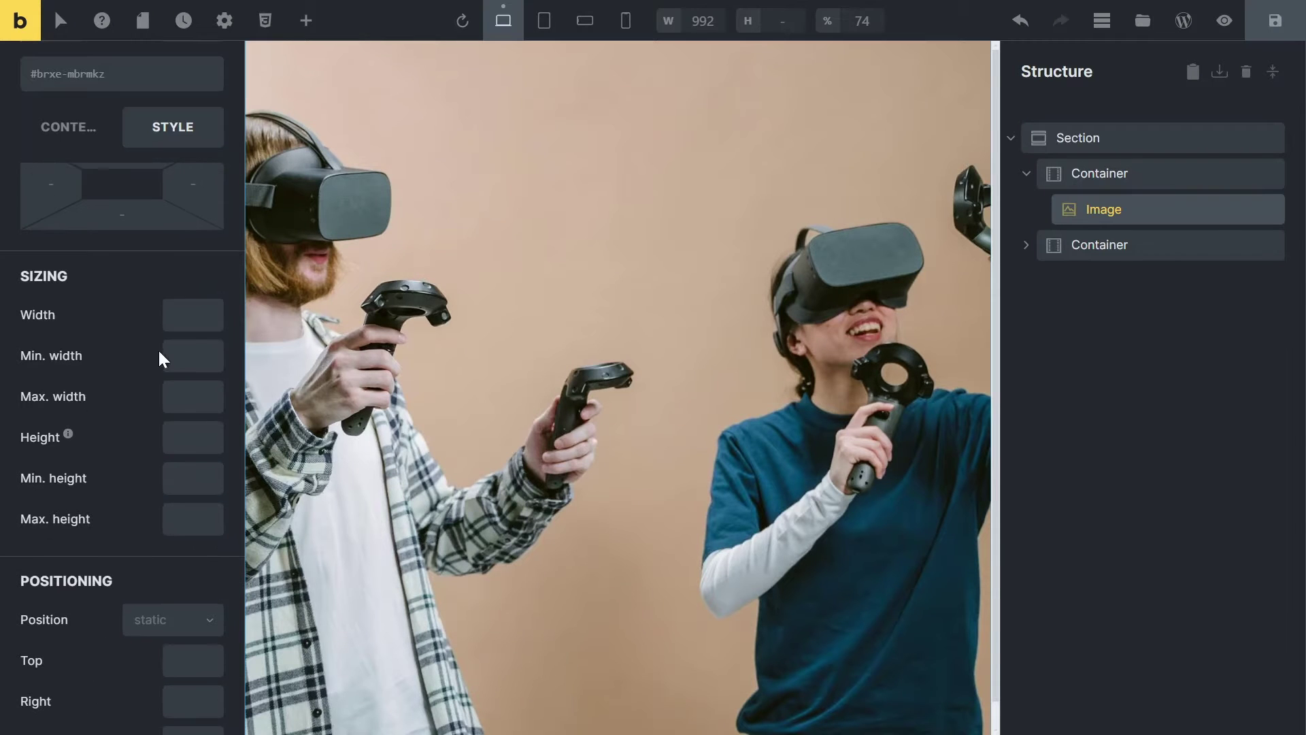
type("500")
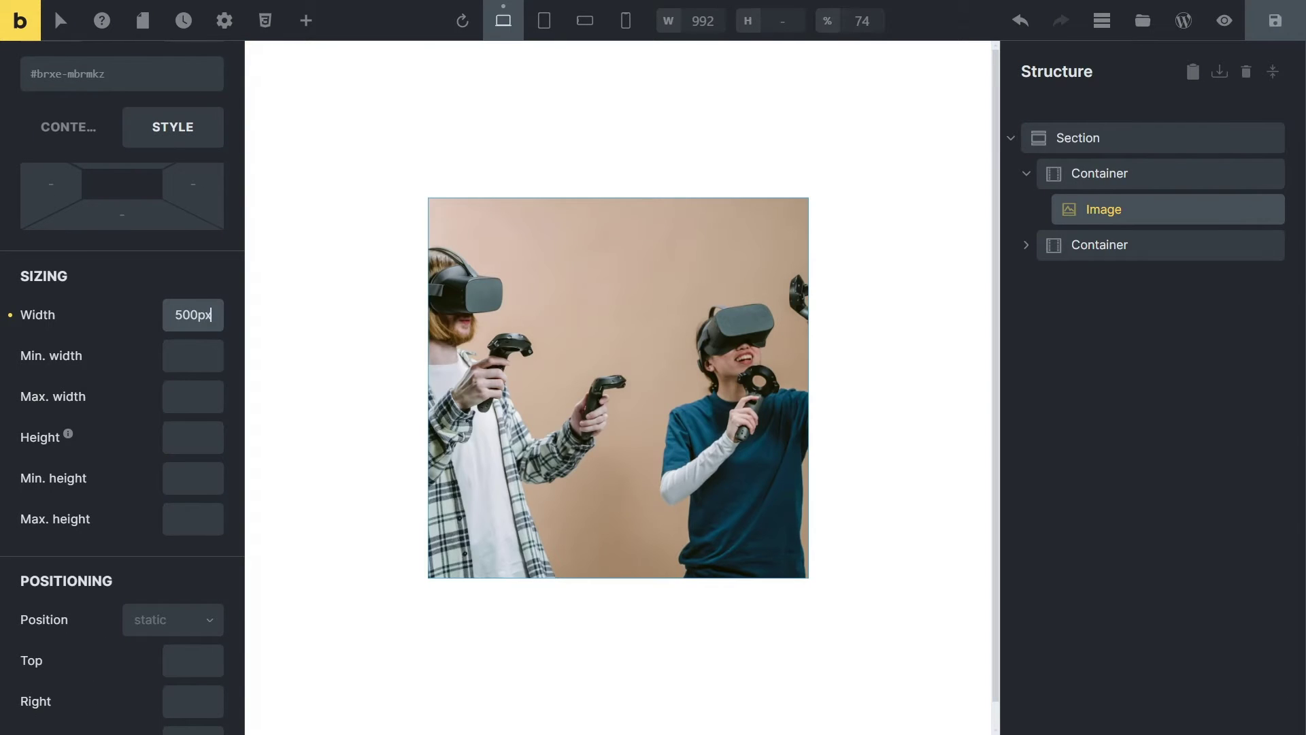
left_click(193, 437)
type("500")
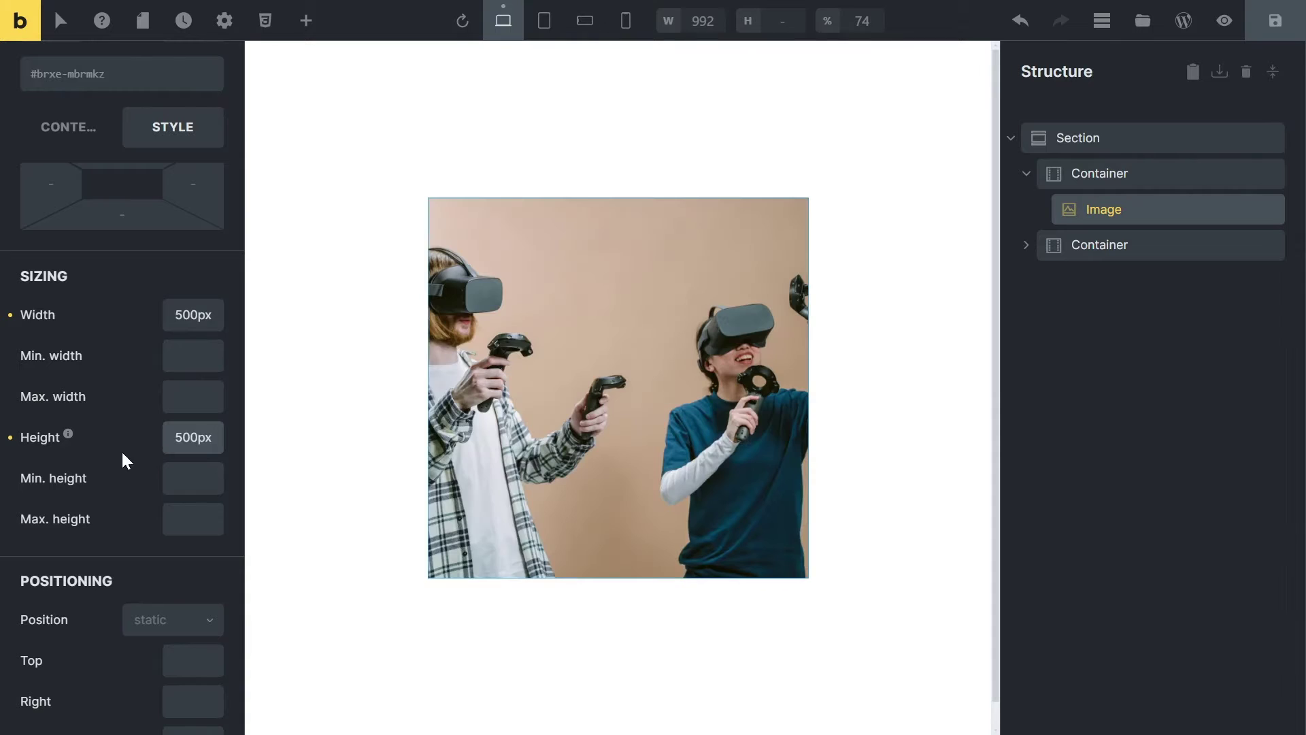
scroll(120, 461, "down", 3)
left_click(172, 418)
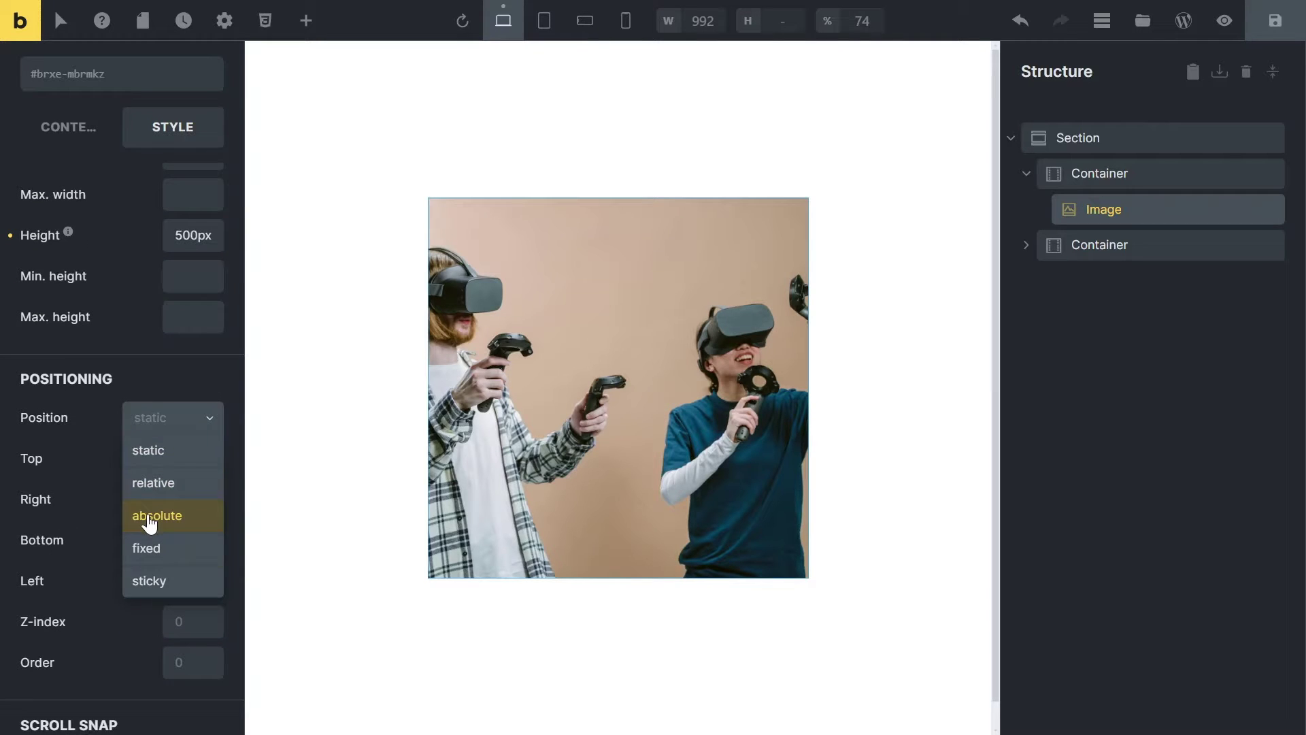
left_click(149, 518)
left_click(225, 242)
left_click(209, 398)
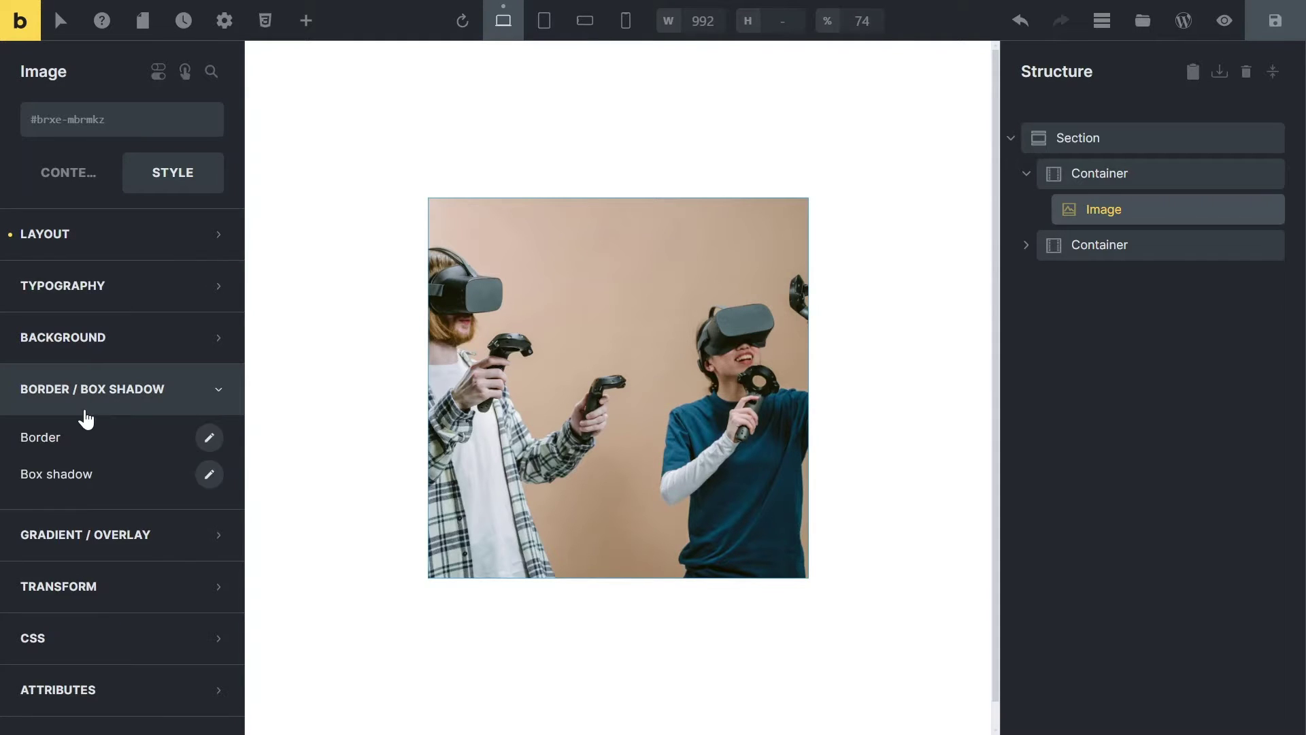
left_click(207, 439)
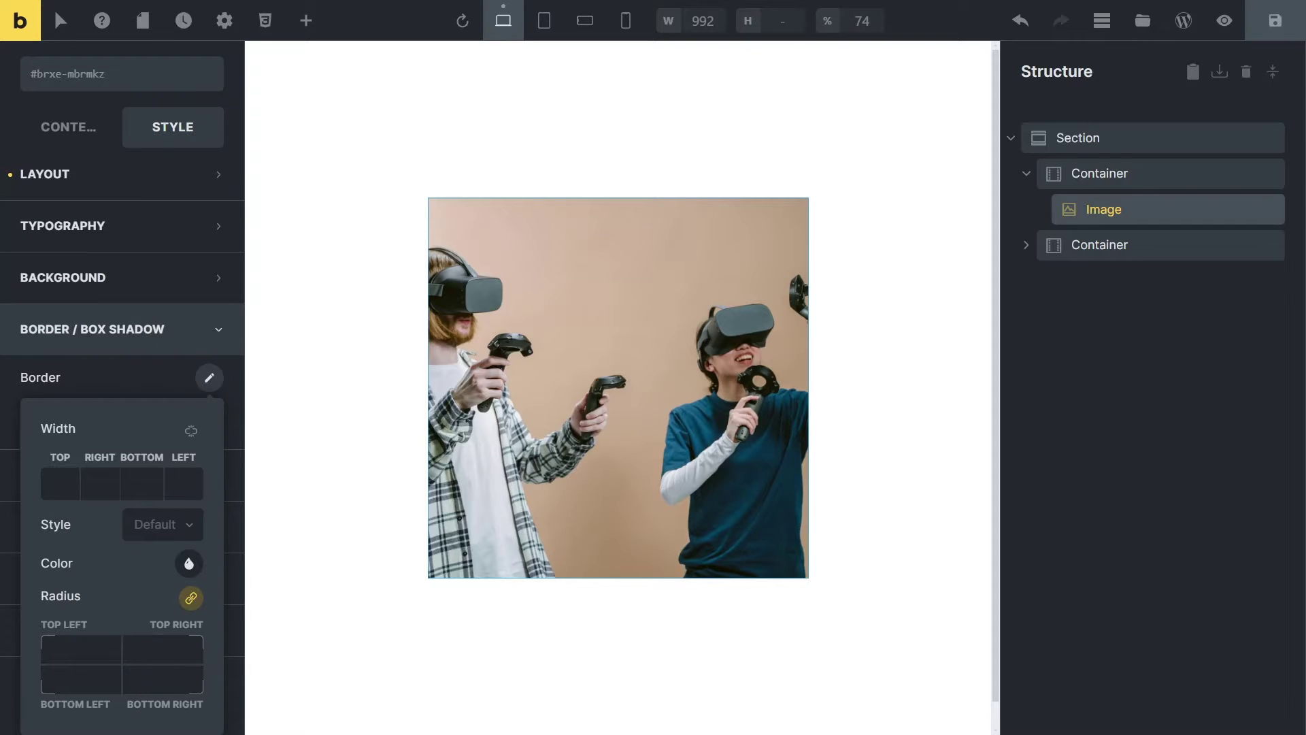
left_click(207, 376)
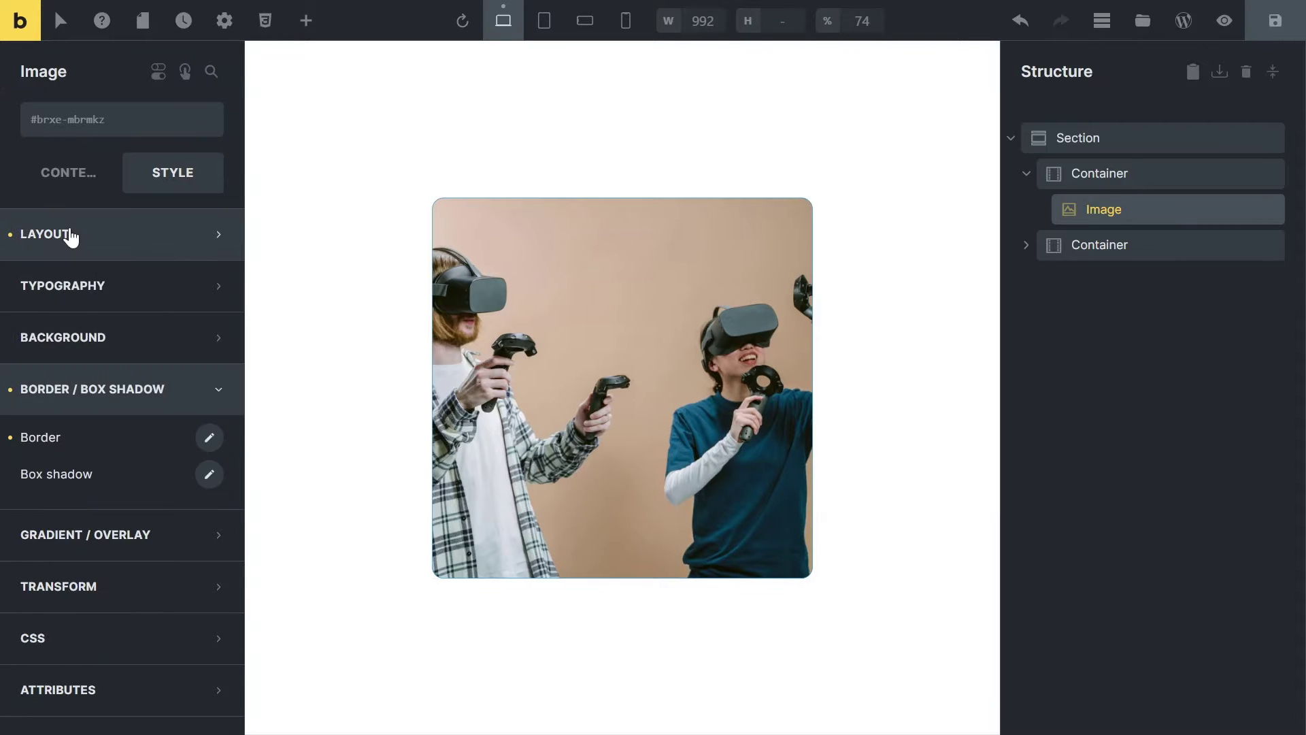
Set the image's z-index to 8 and its element ID to image1.
left_click(71, 234)
scroll(151, 410, "down", 5)
left_click(193, 379)
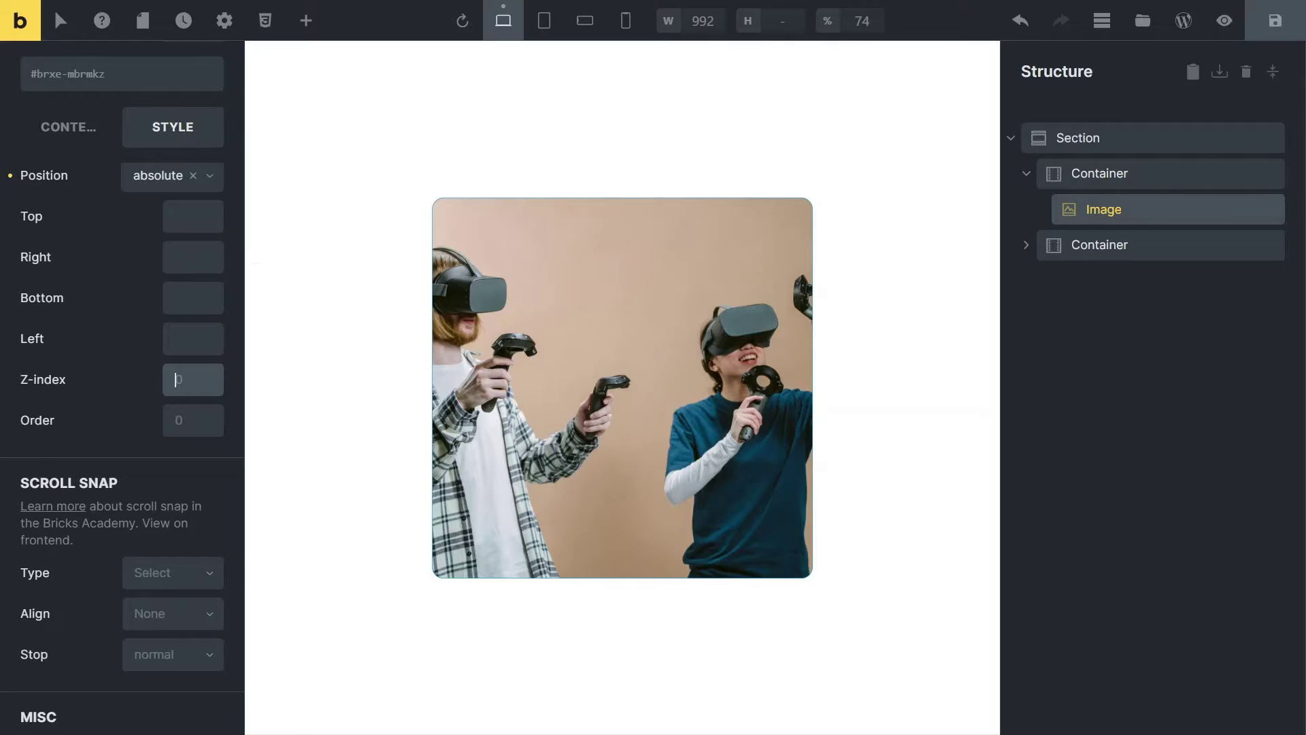
type("8")
scroll(51, 153, "up", 8)
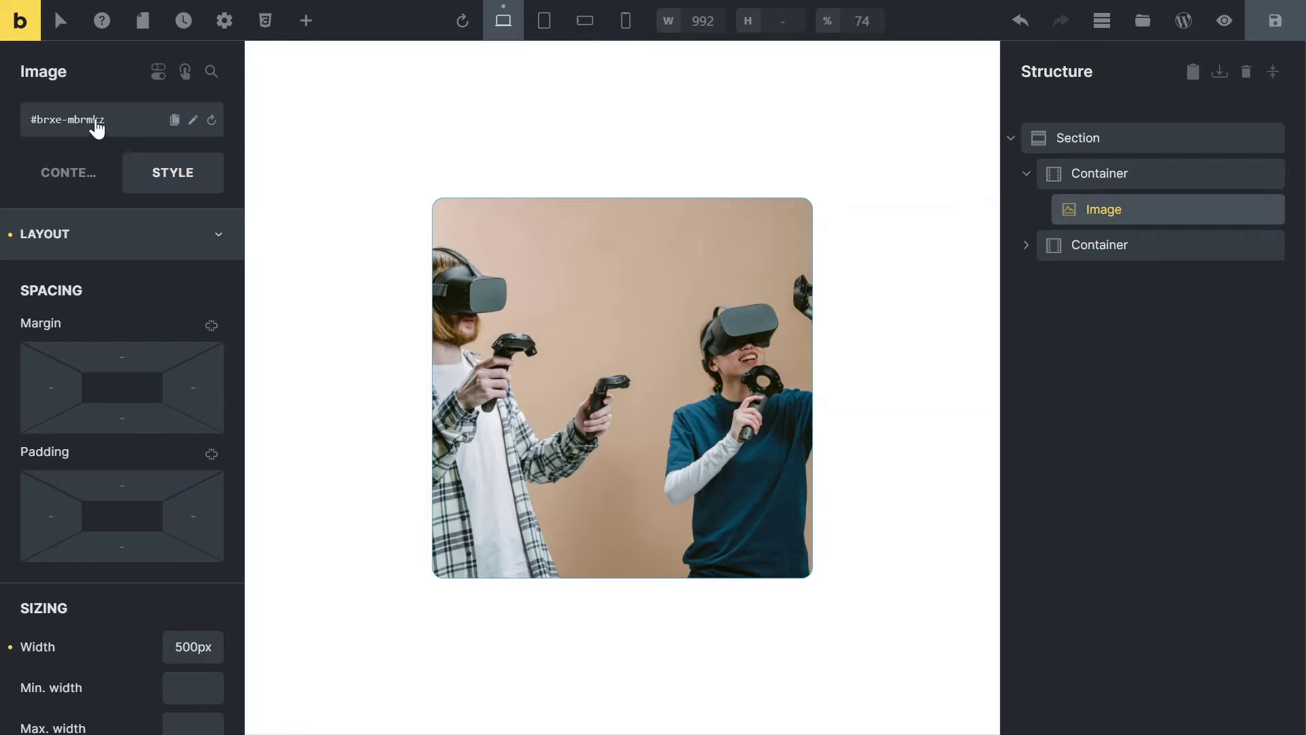
left_click(193, 120)
key("ctrl+a")
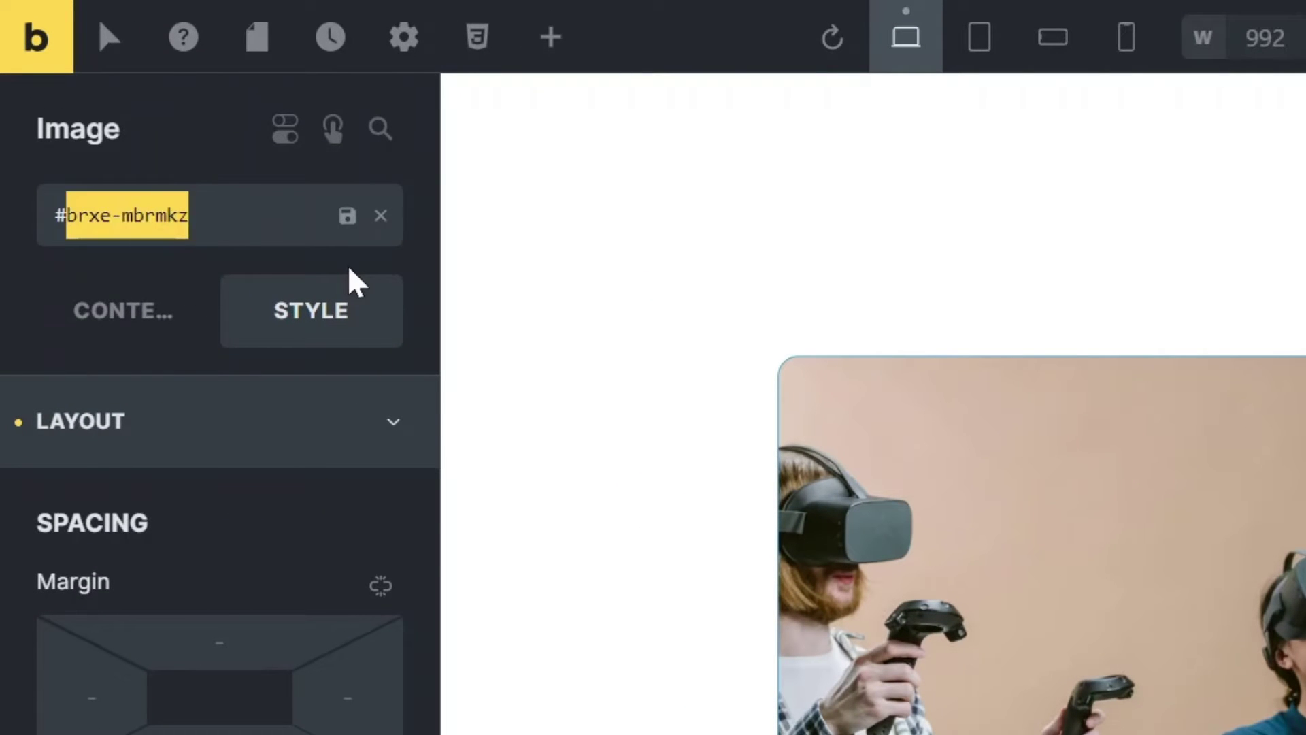
type("image1")
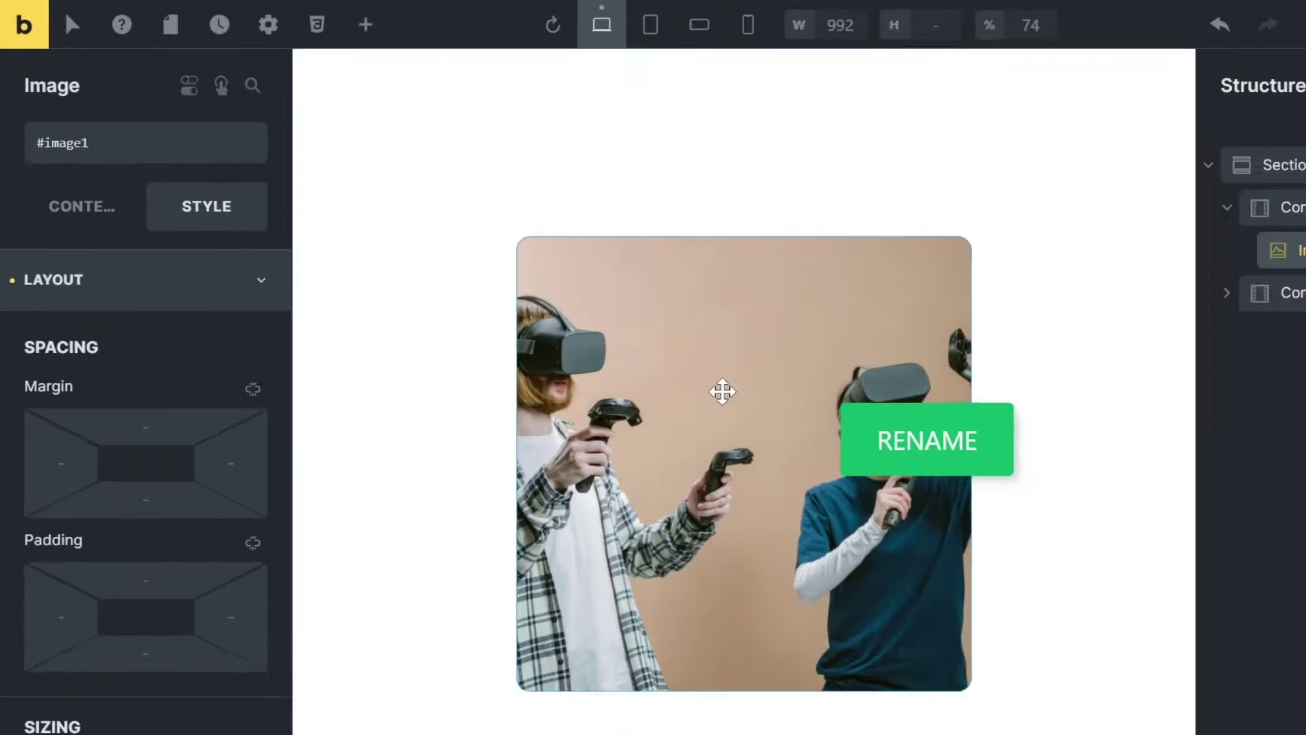
Duplicate the image, swap in the food photo, and change its ID to image2.
right_click(1097, 208)
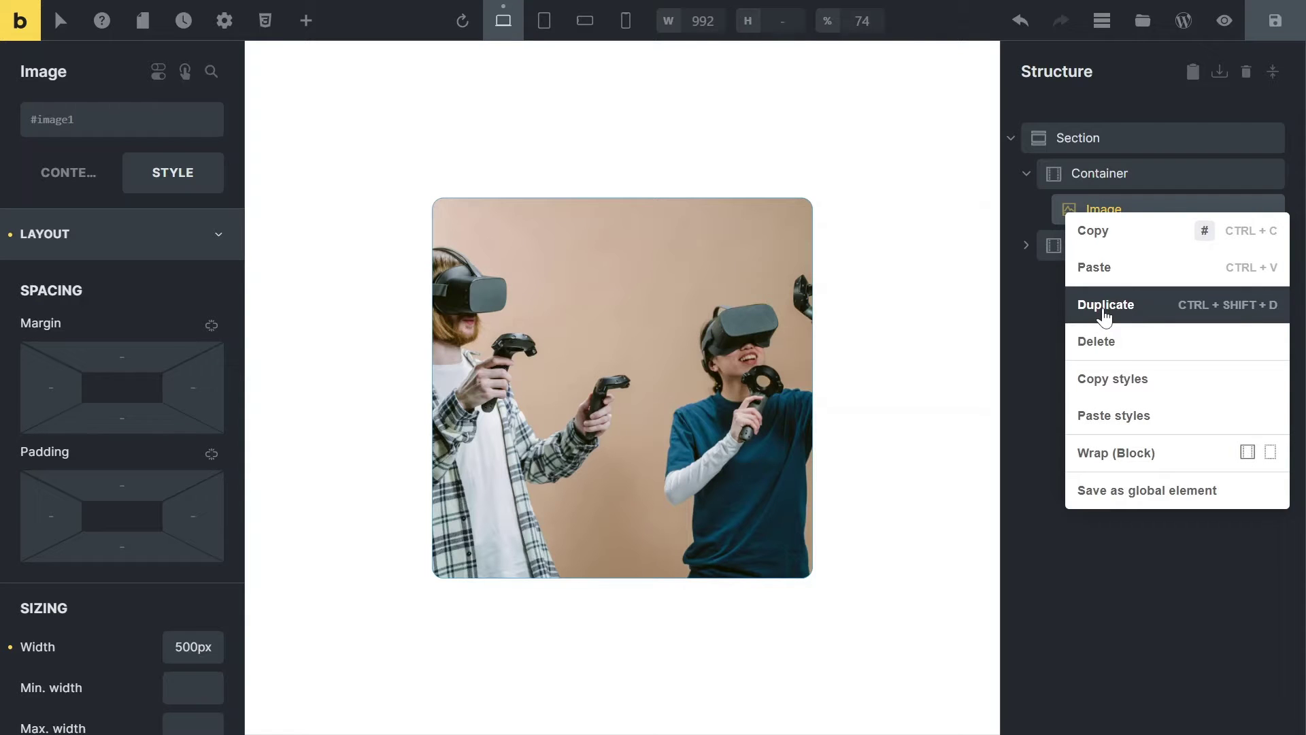
left_click(1104, 305)
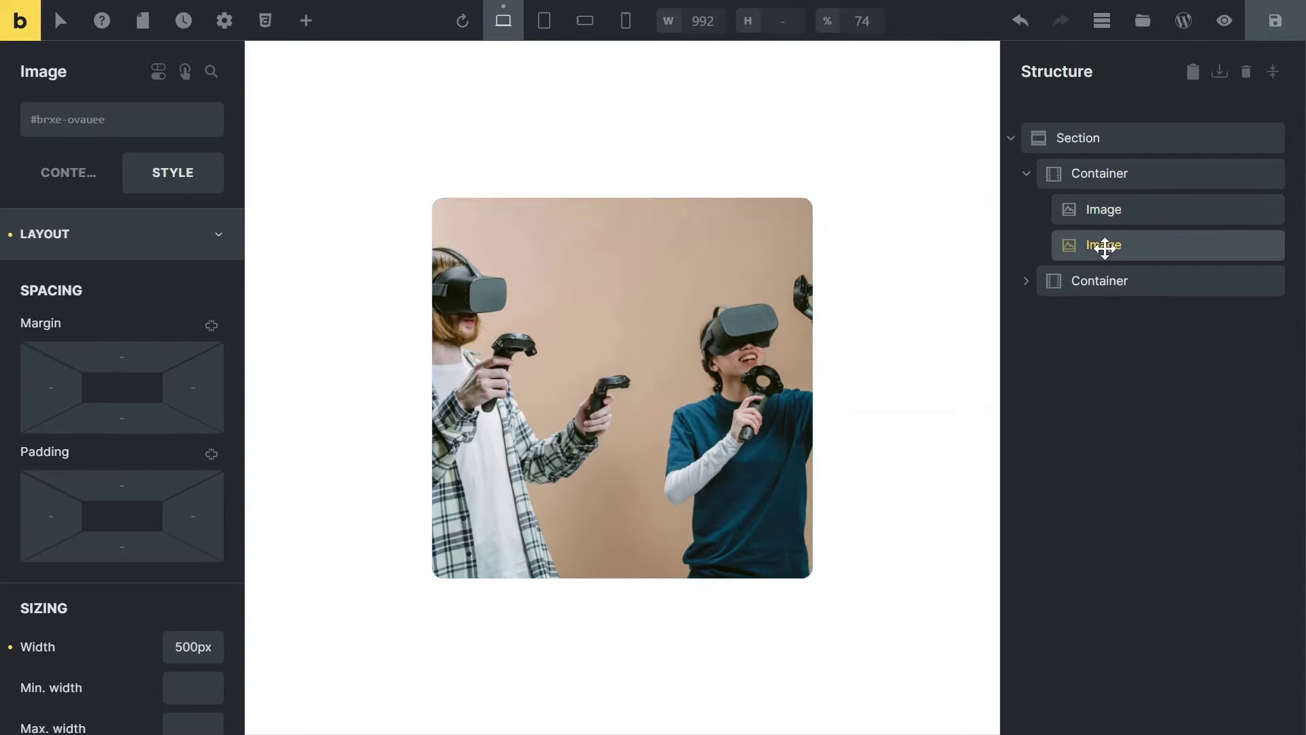
double_click(1103, 245)
left_click(1228, 679)
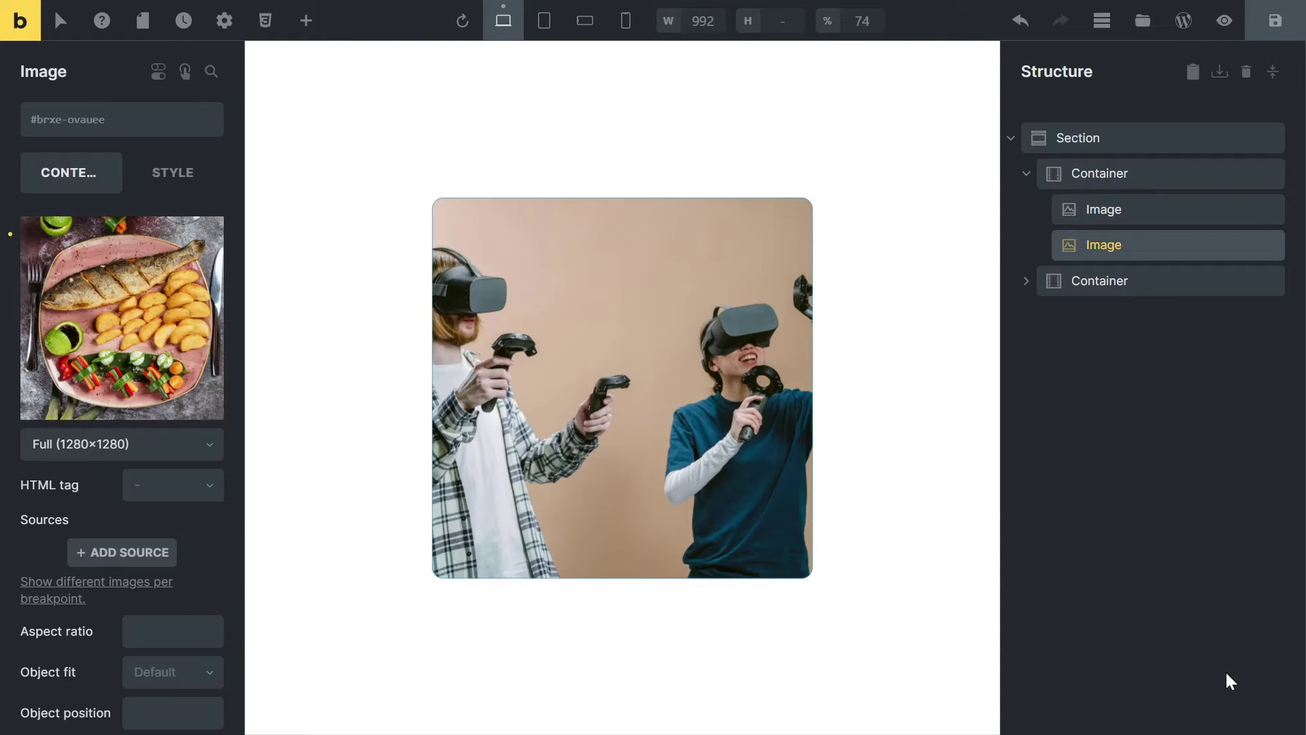
left_click(173, 126)
scroll(67, 477, "down", 5)
scroll(66, 478, "down", 2)
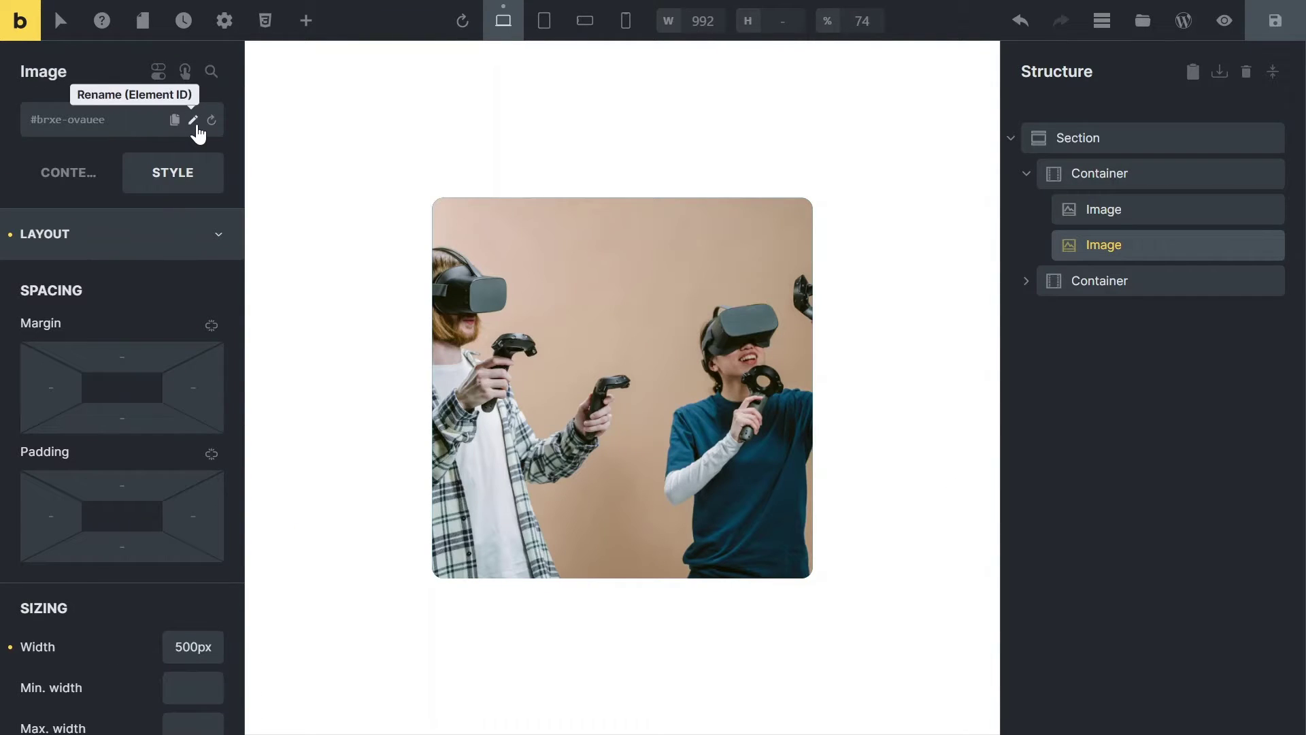
triple_click(67, 120)
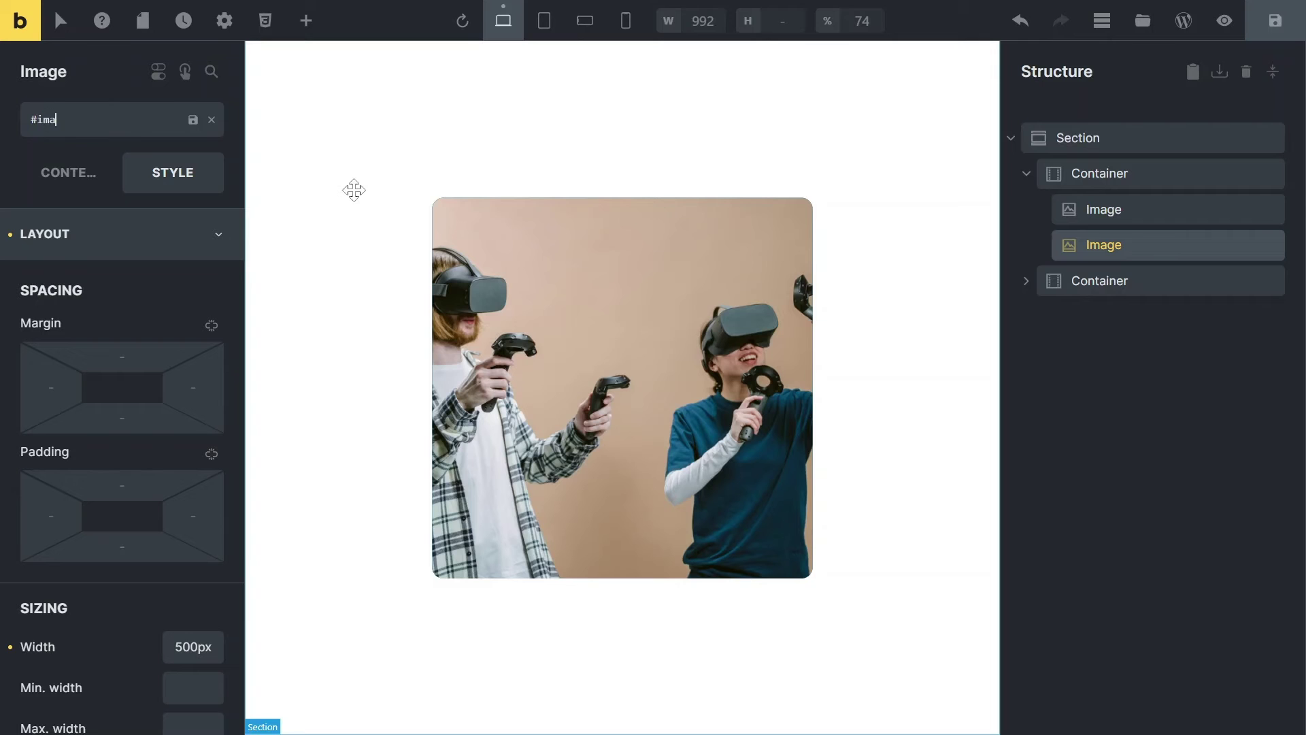
type("#image2")
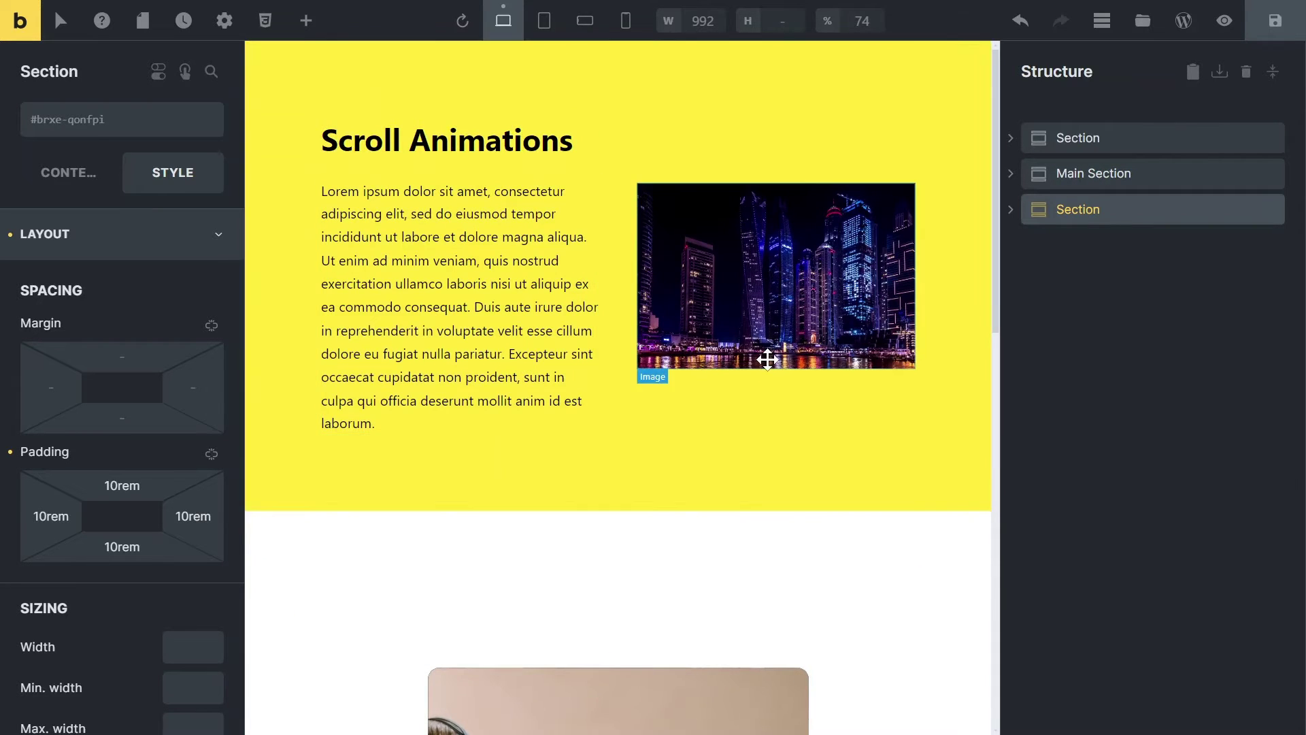
scroll(768, 358, "down", 5)
scroll(775, 347, "up", 3)
scroll(786, 306, "down", 5)
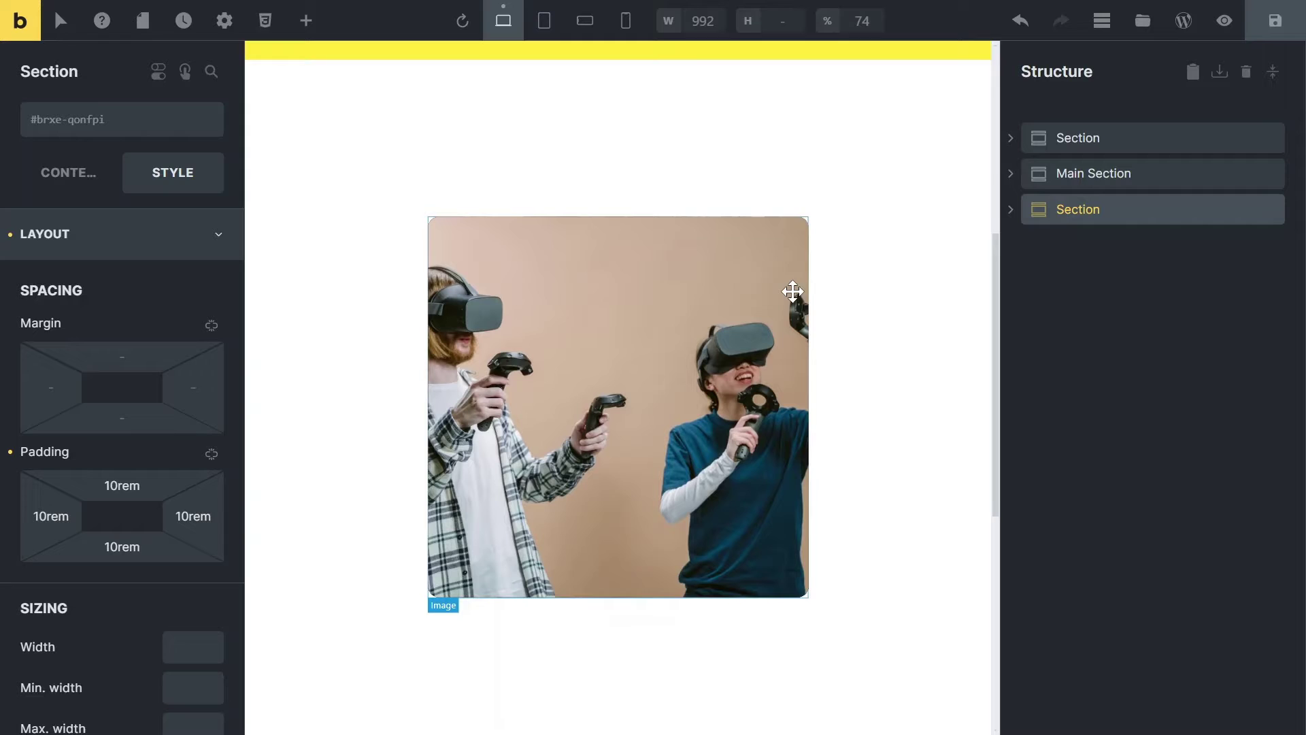
scroll(793, 292, "down", 1)
Set the Main Section's Overflow style to hidden, then save the page.
left_click(1095, 172)
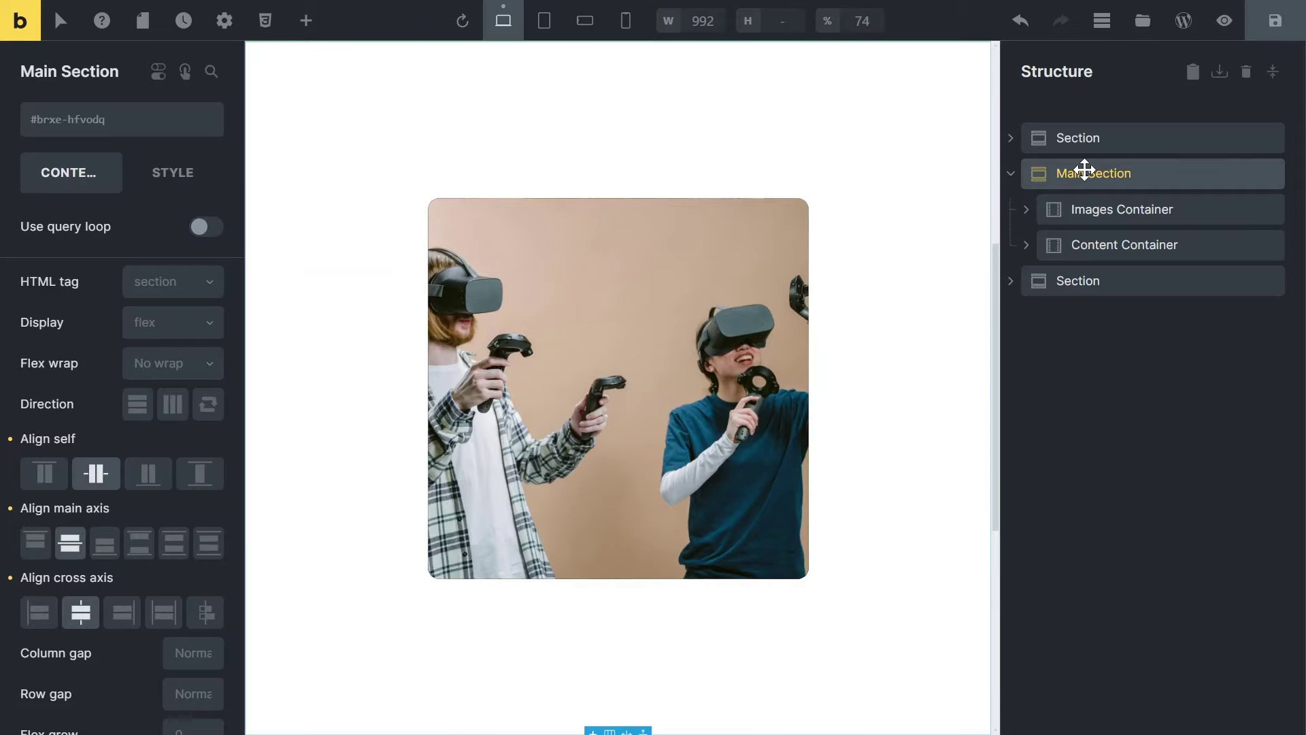
left_click(173, 172)
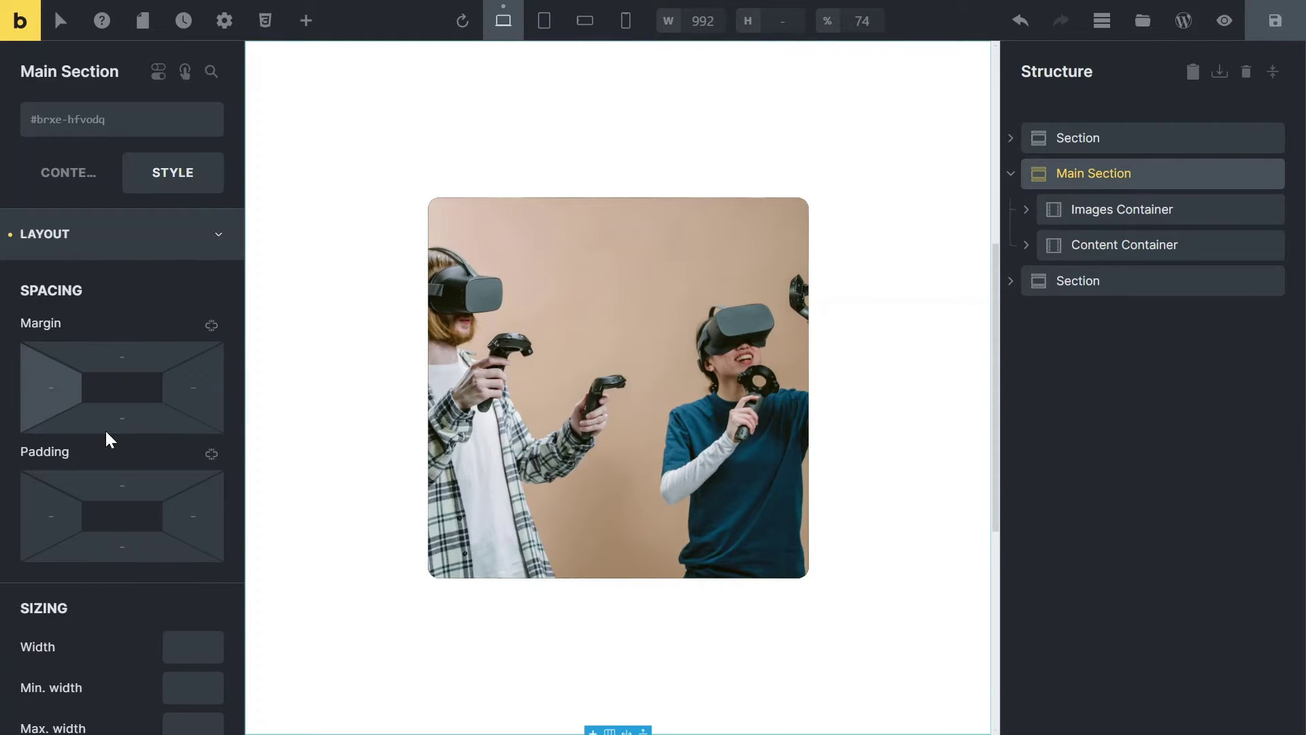
scroll(108, 439, "down", 4)
scroll(108, 439, "down", 4)
scroll(108, 439, "down", 4)
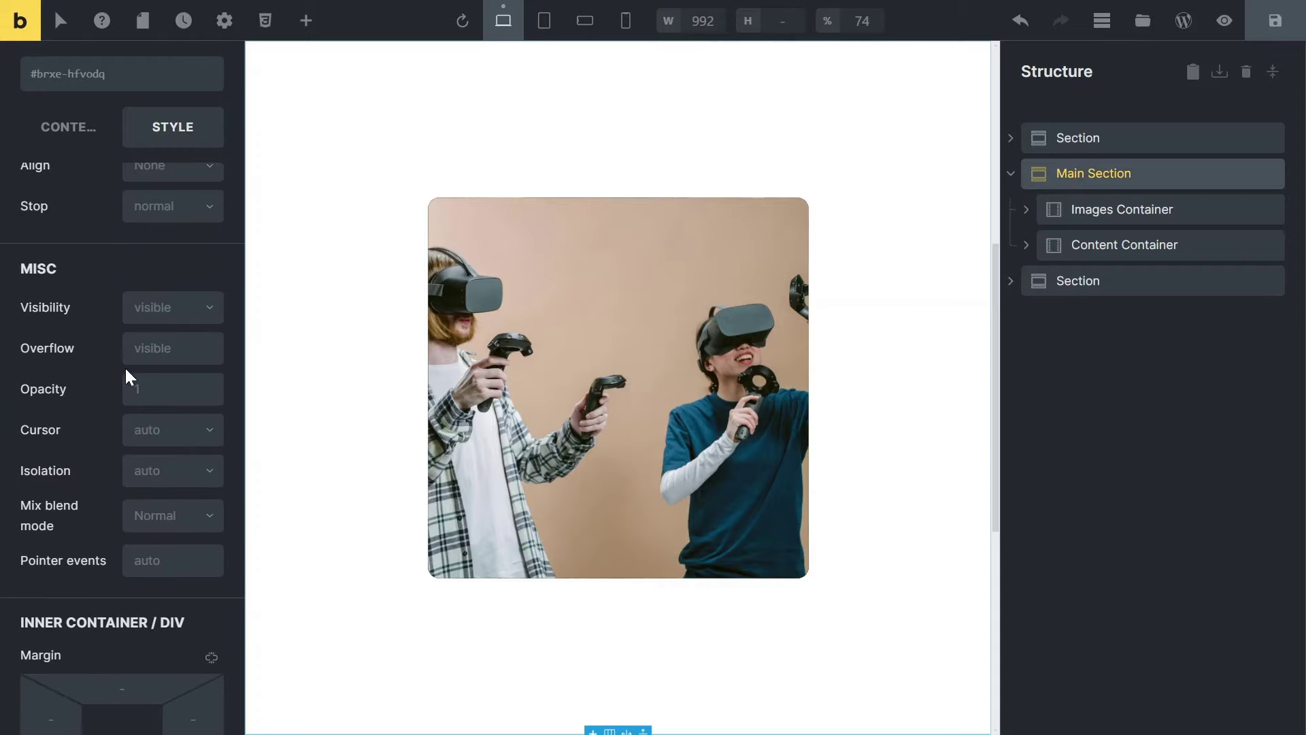
left_click(173, 423)
type("hidden")
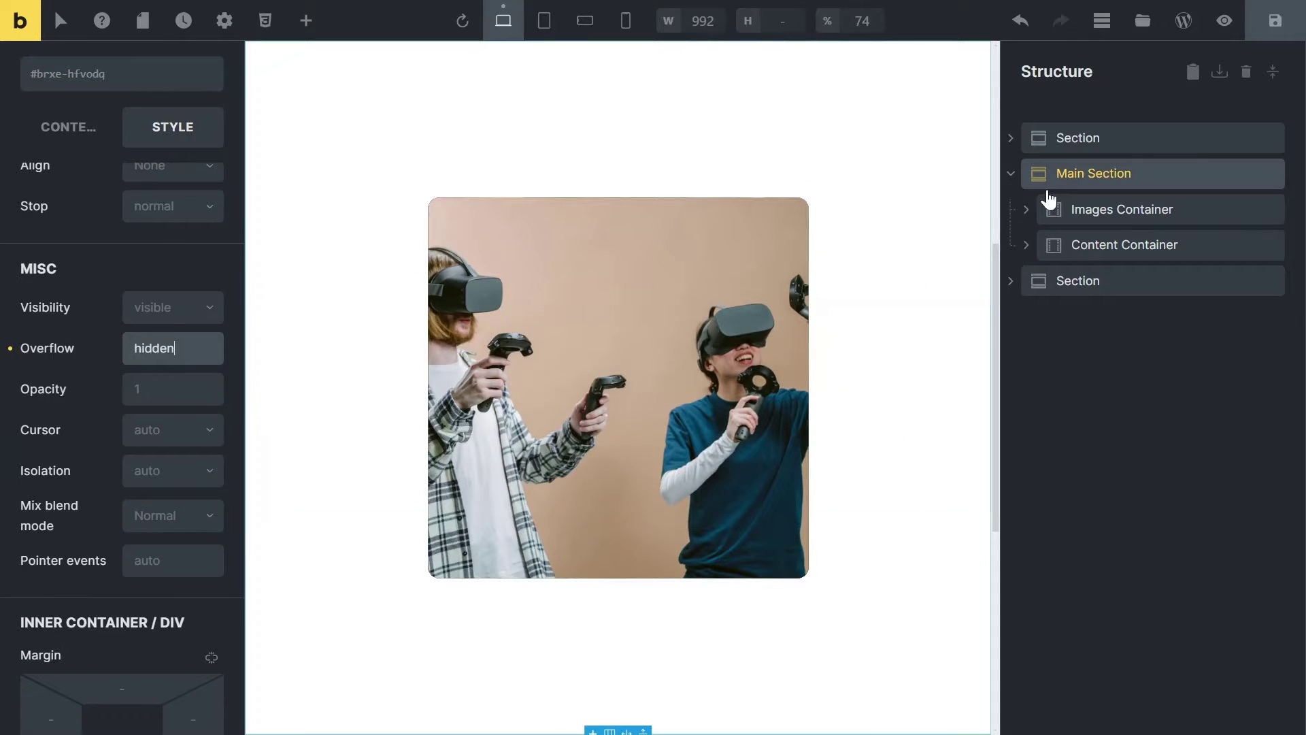
left_click(1273, 23)
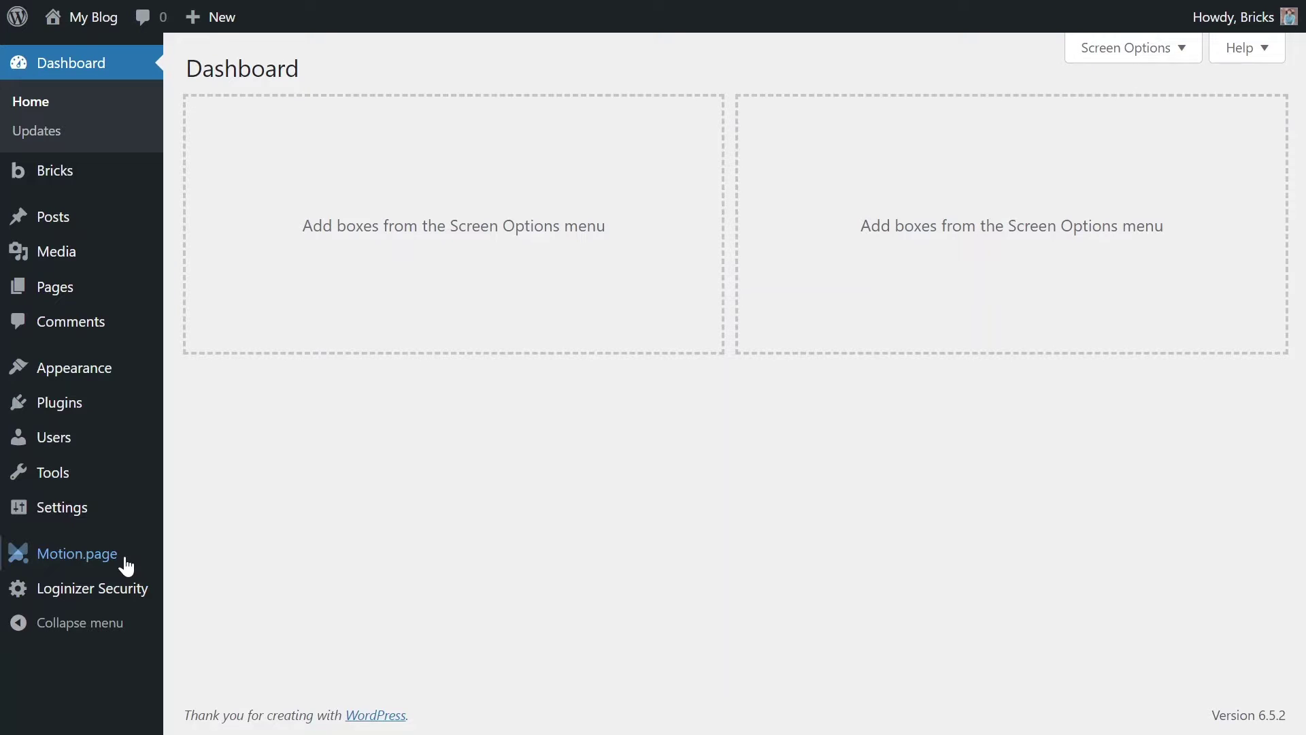
Open Motion.page in a new tab and target the Stacking Images page.
right_click(102, 559)
left_click(192, 360)
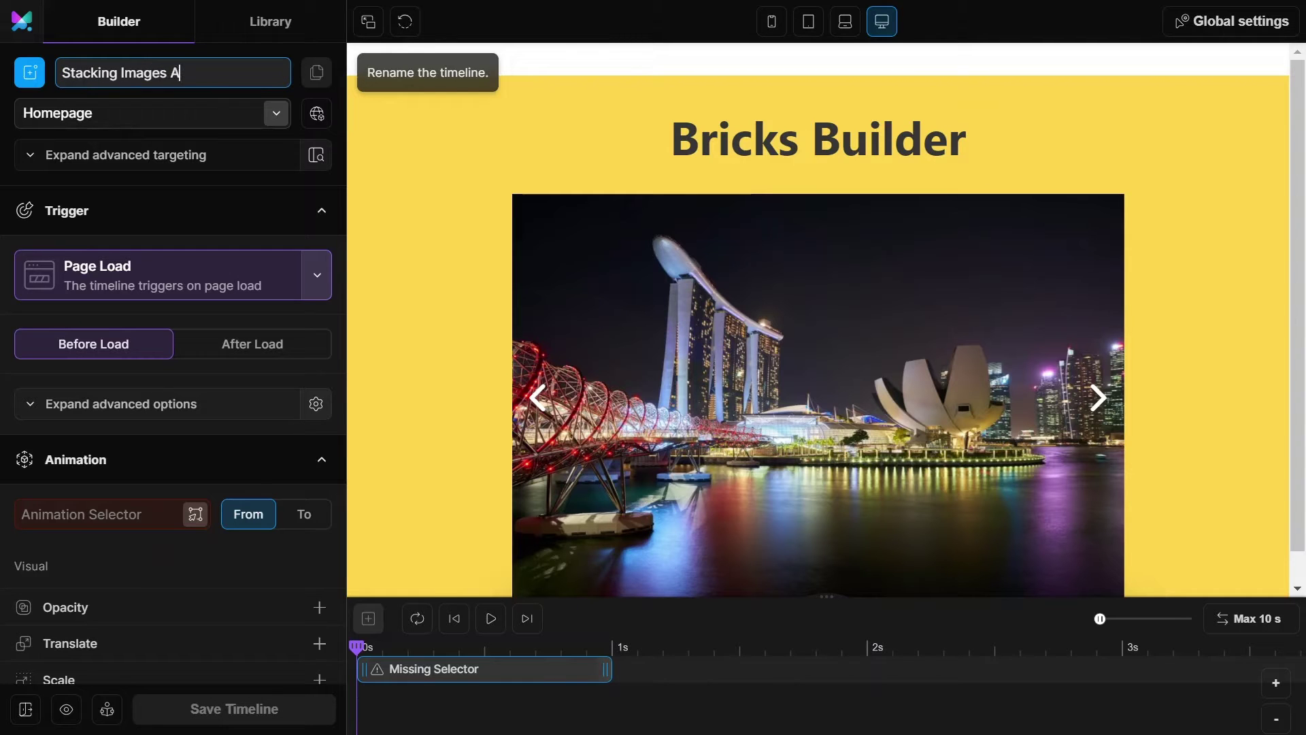
type("nimation")
left_click(276, 113)
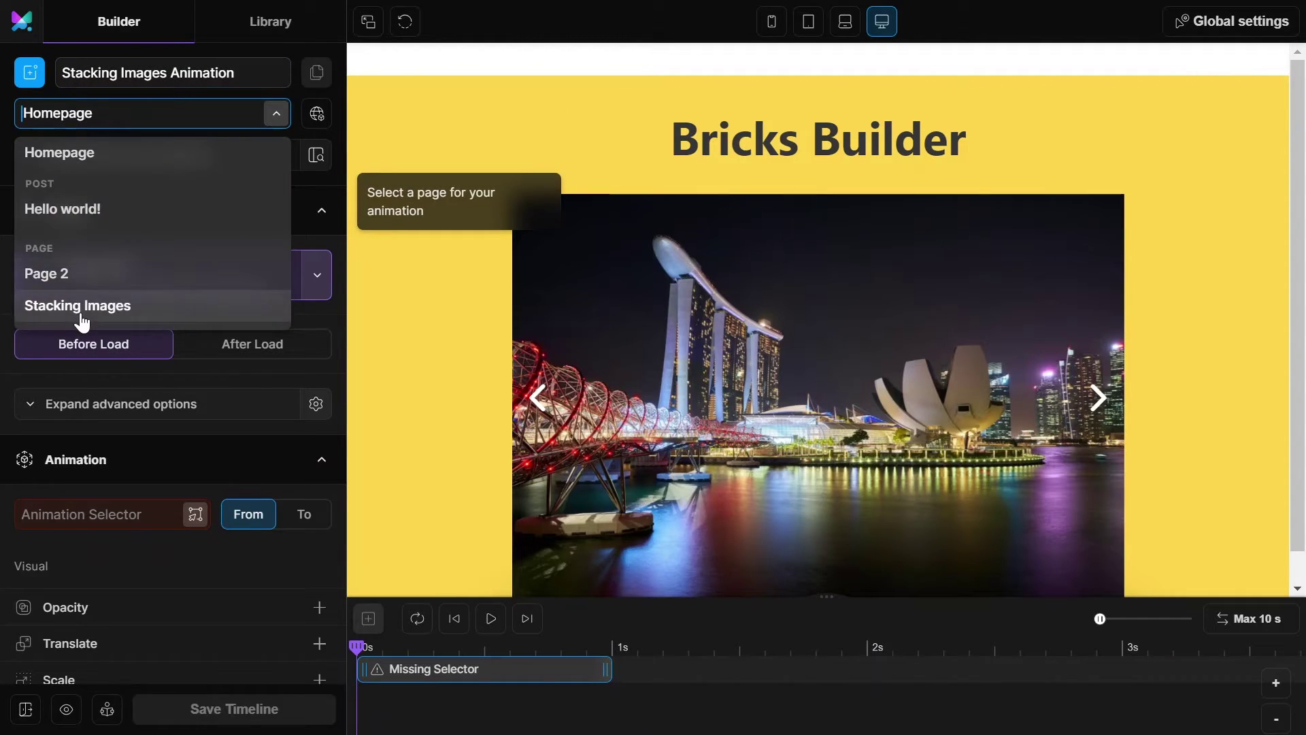
left_click(81, 302)
scroll(518, 311, "down", 5)
scroll(519, 311, "down", 5)
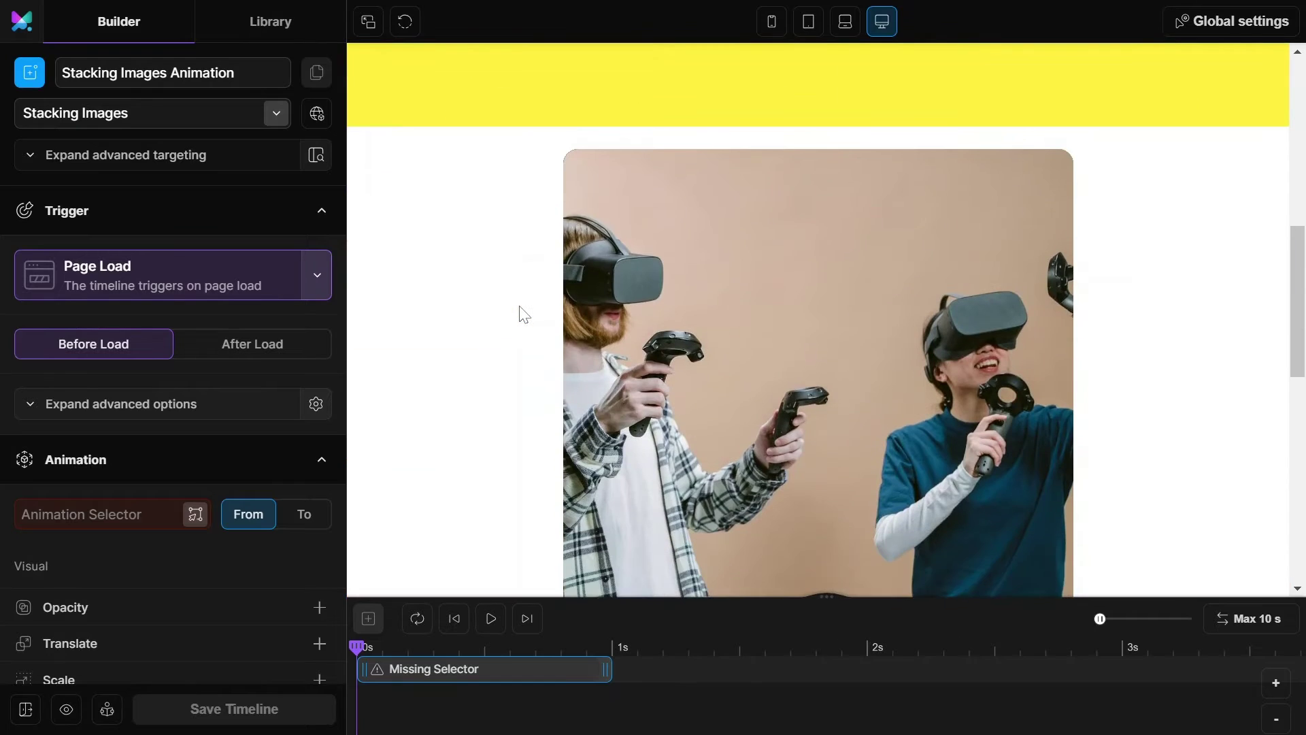
scroll(518, 311, "down", 2)
left_click(317, 274)
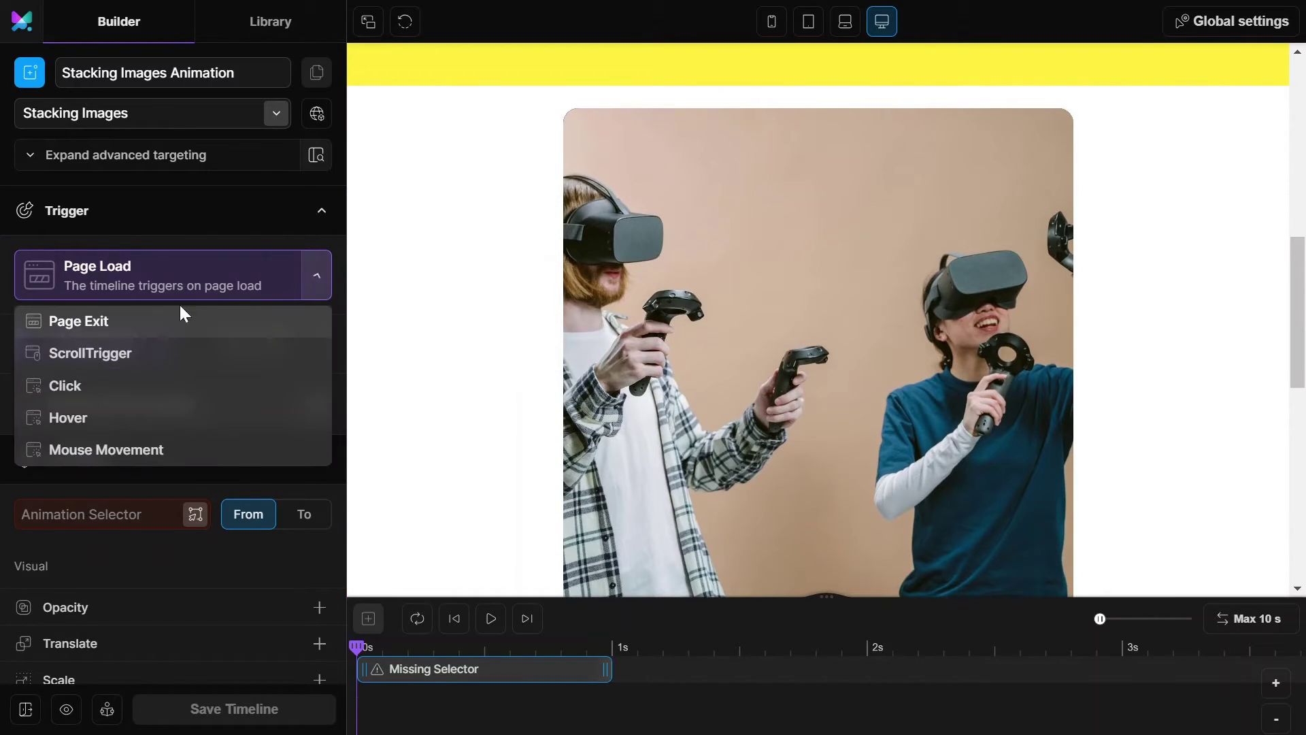
Use ScrollTrigger, lock to scrollbar with a 0.2 s delay, and enable Pinned element.
left_click(90, 352)
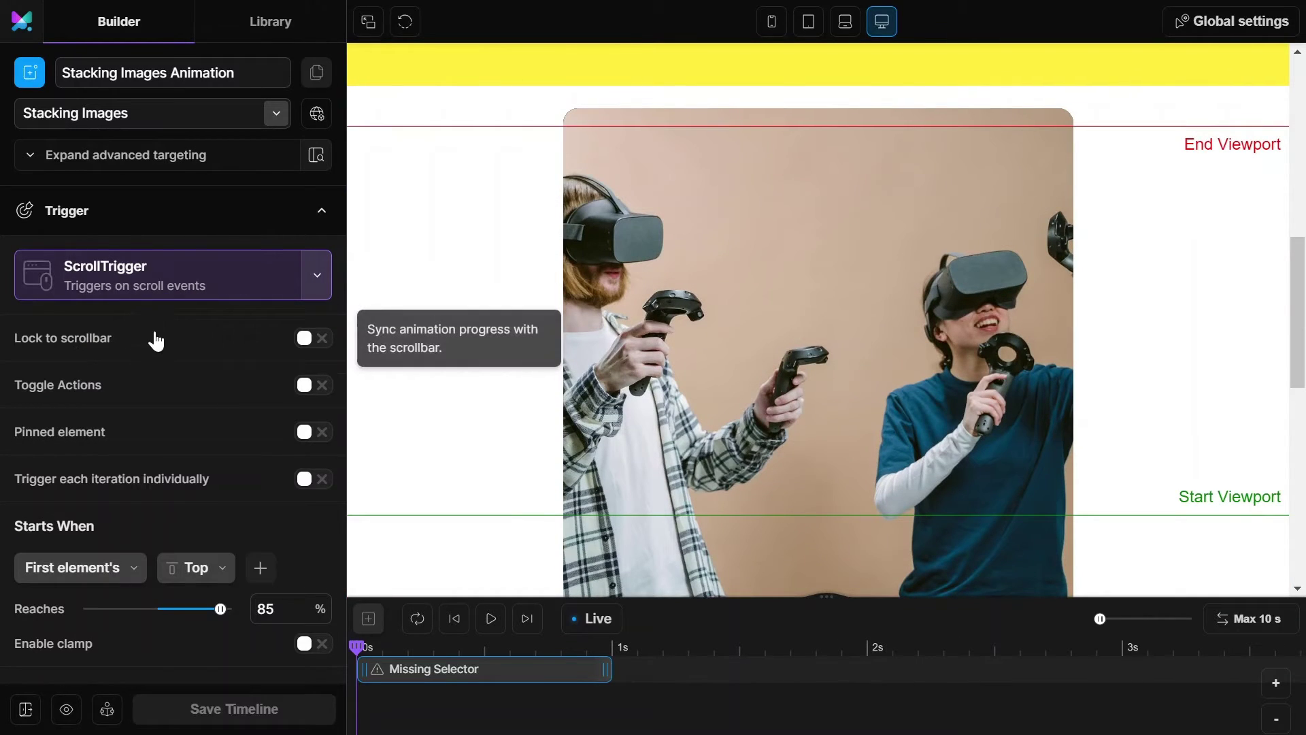
left_click(309, 339)
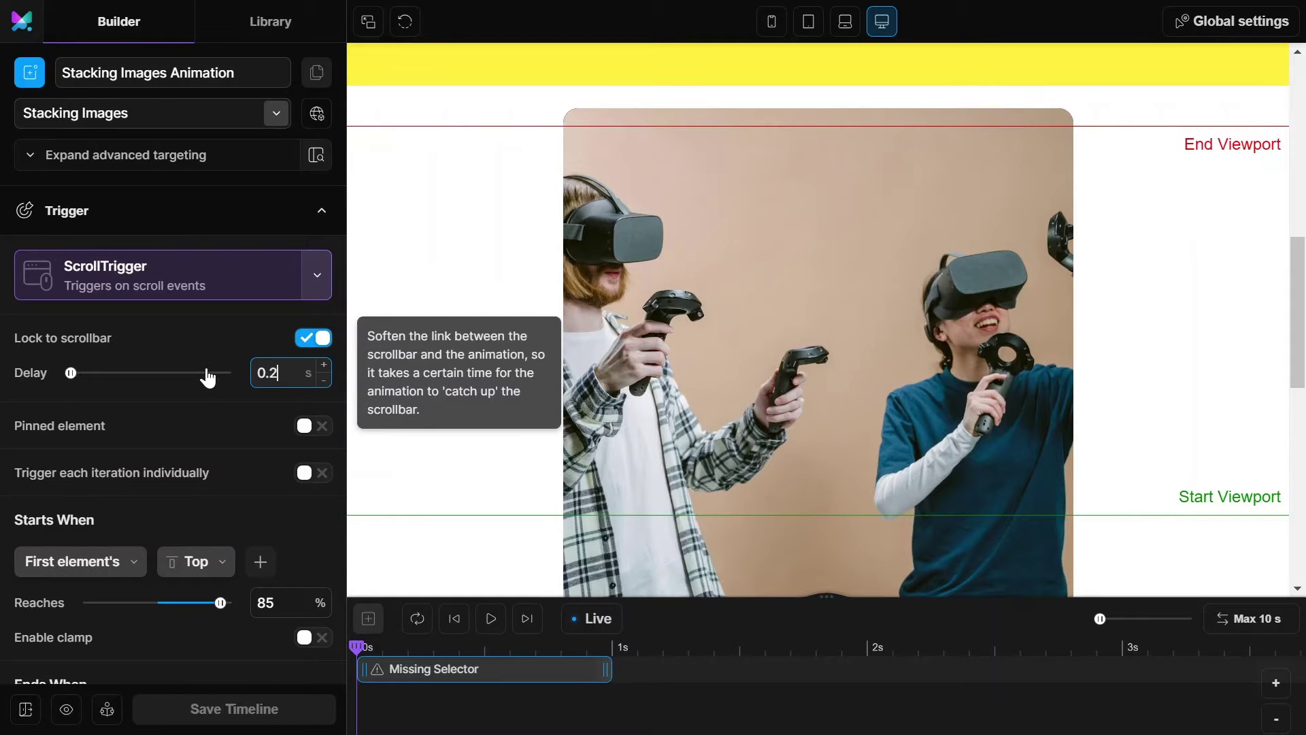
left_click(311, 427)
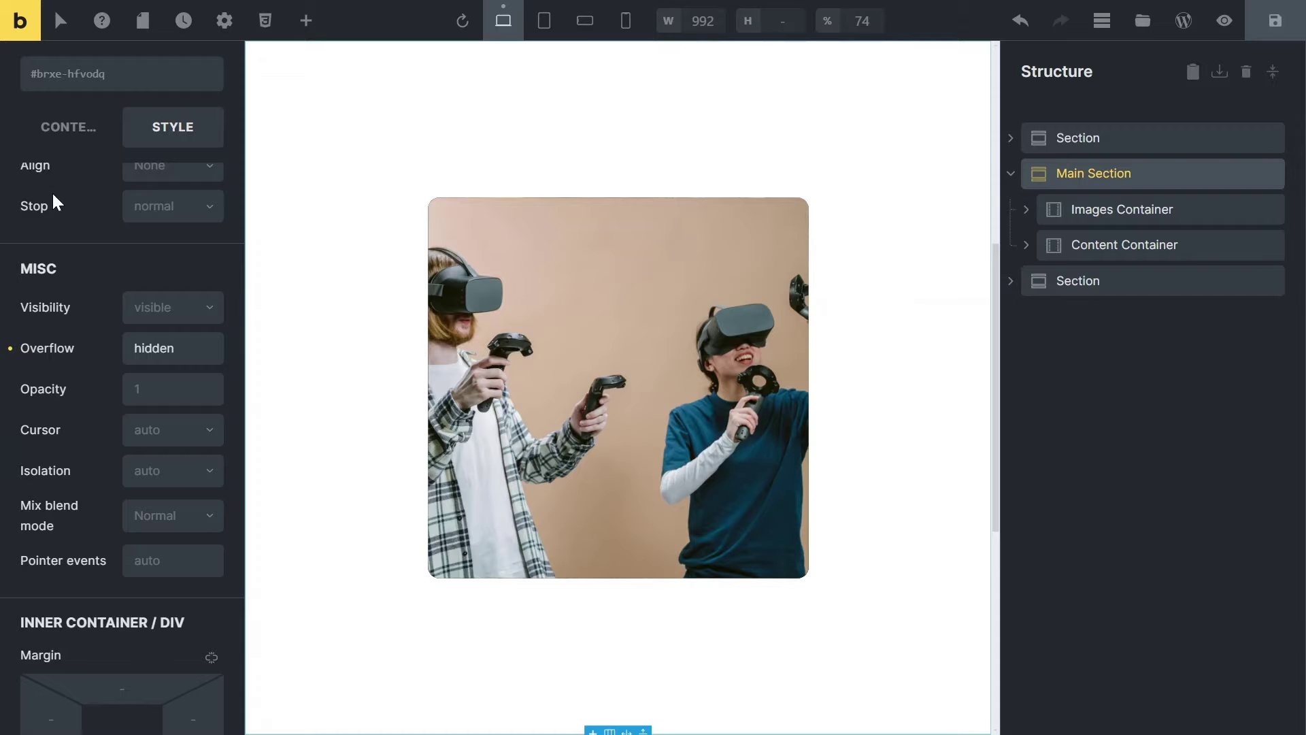
scroll(56, 201, "up", 5)
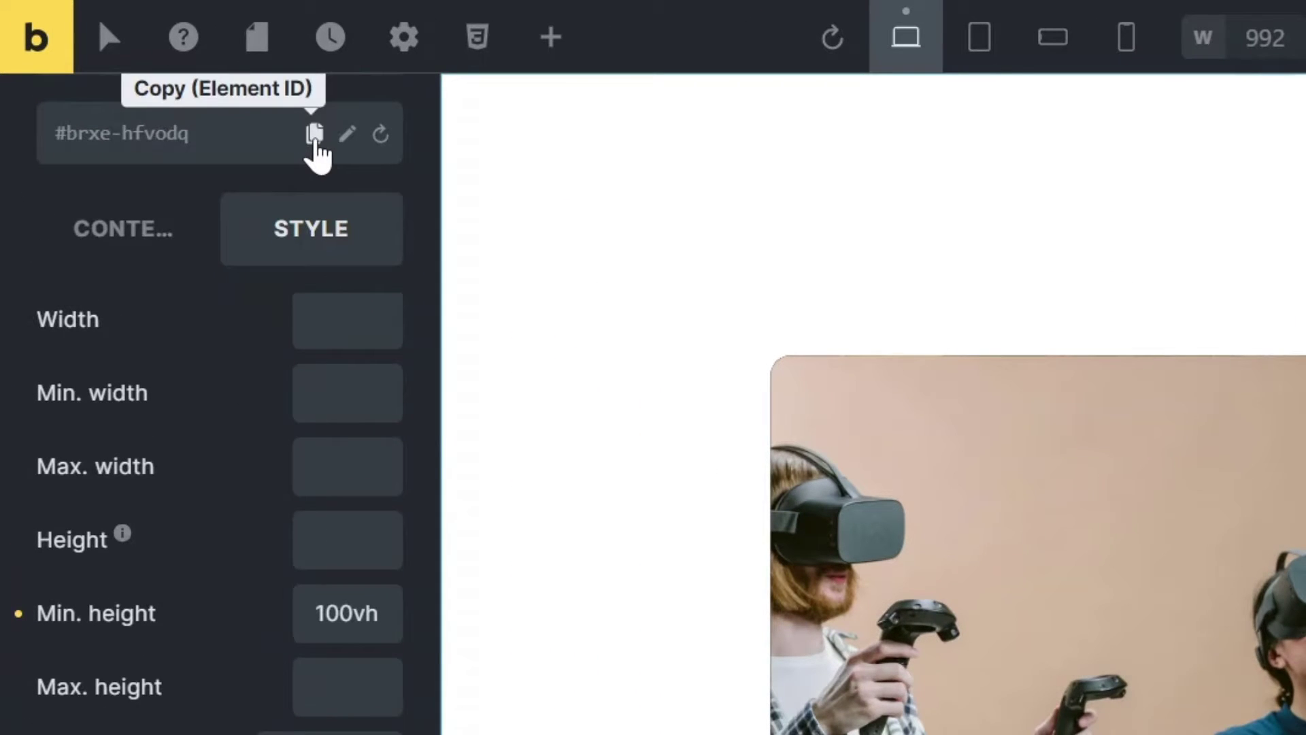
Pin #brxe-hfvodq, starting when its top reaches 0% and ending at -100%.
left_click(315, 135)
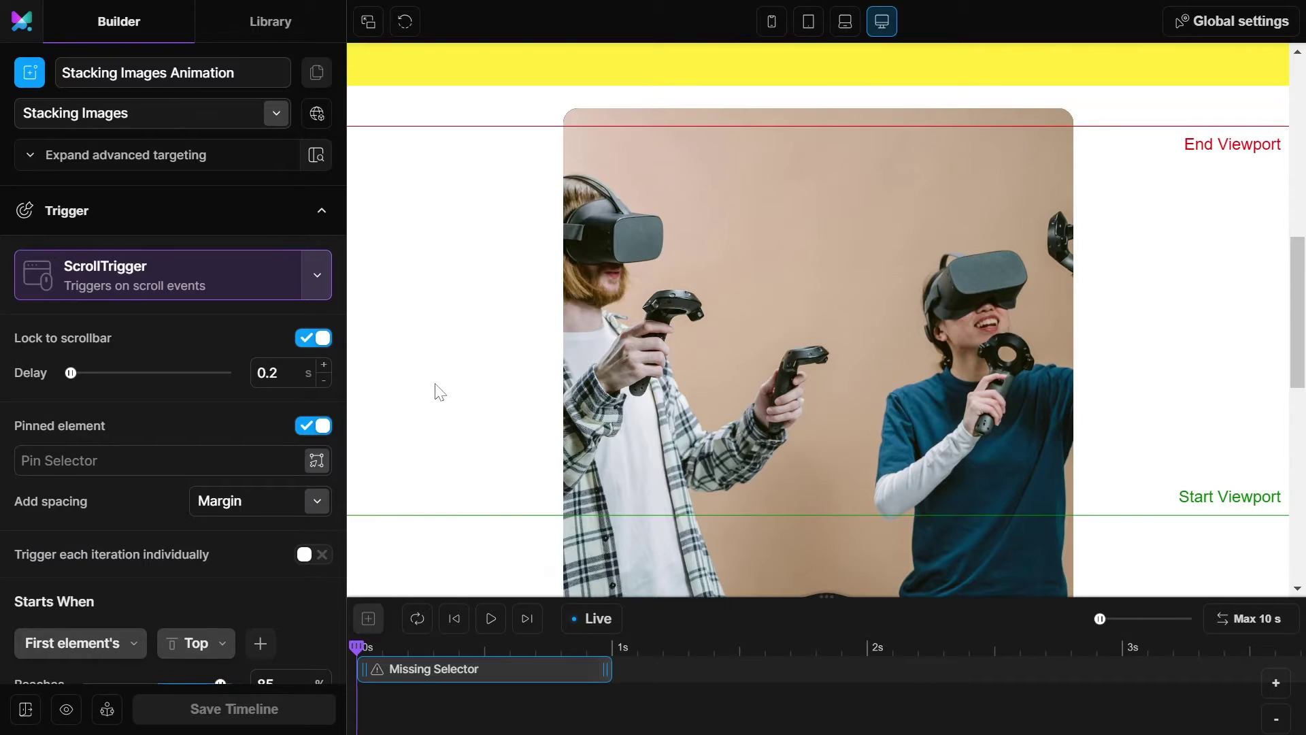
left_click(153, 461)
type("#brxe-hfvodq")
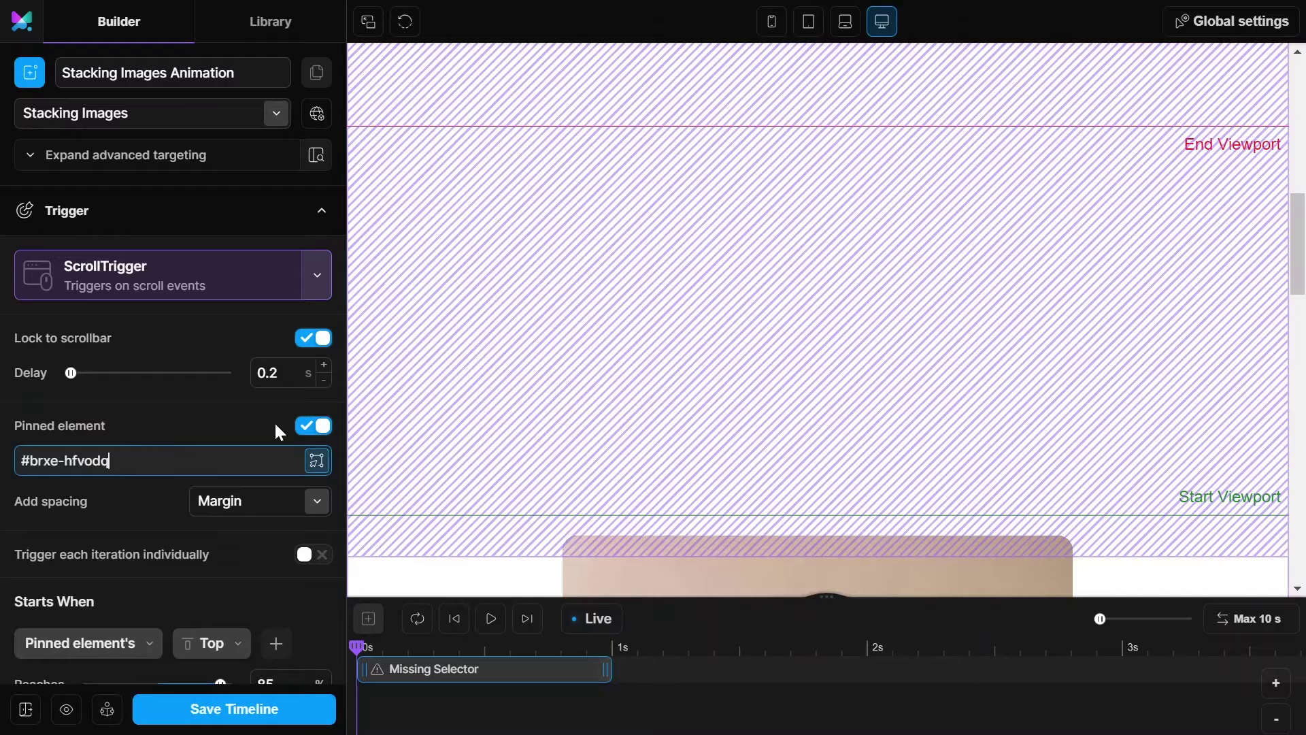
scroll(205, 428, "down", 3)
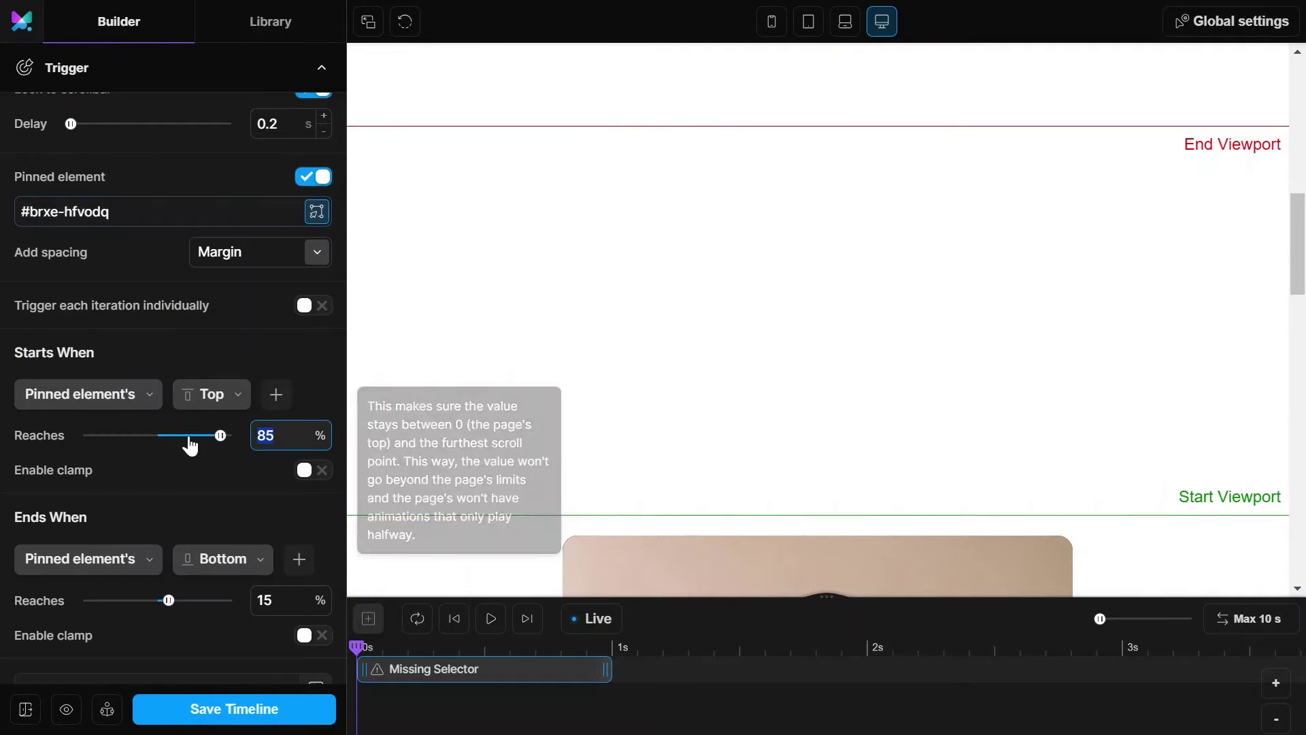
type("0")
scroll(189, 444, "down", 2)
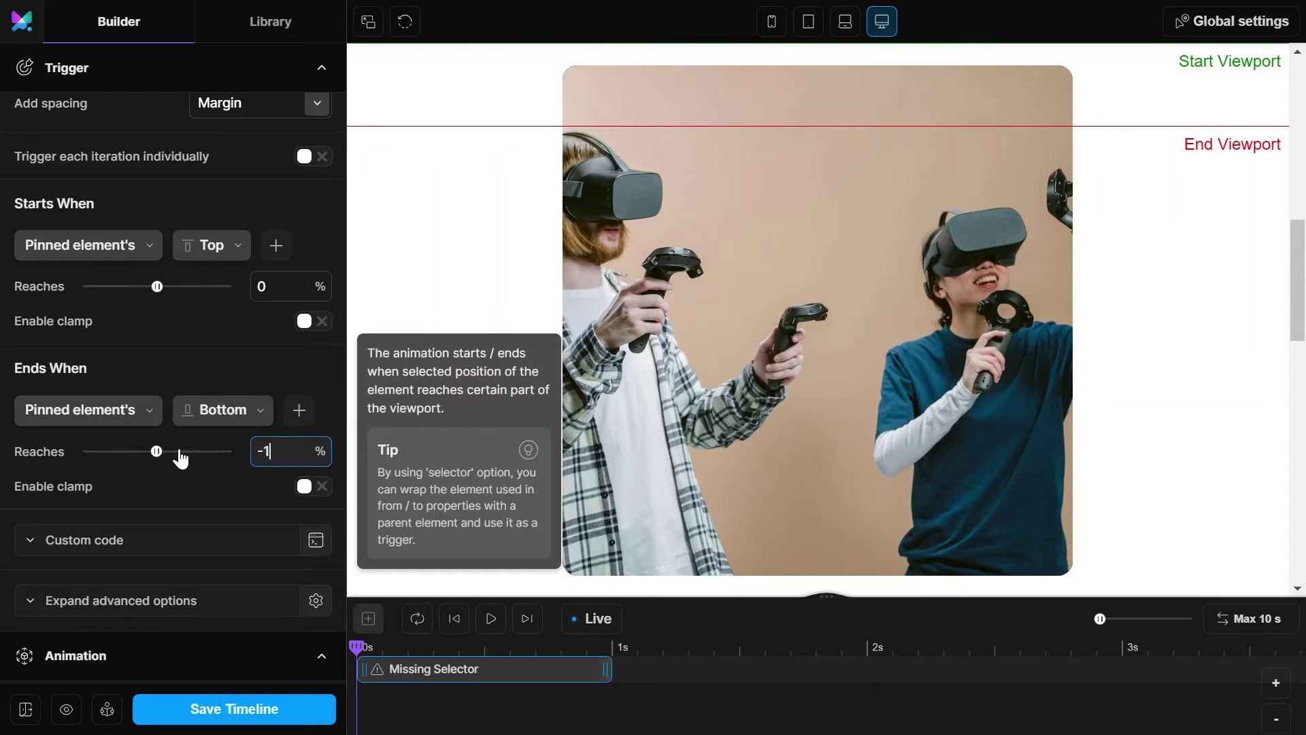
scroll(181, 457, "down", 3)
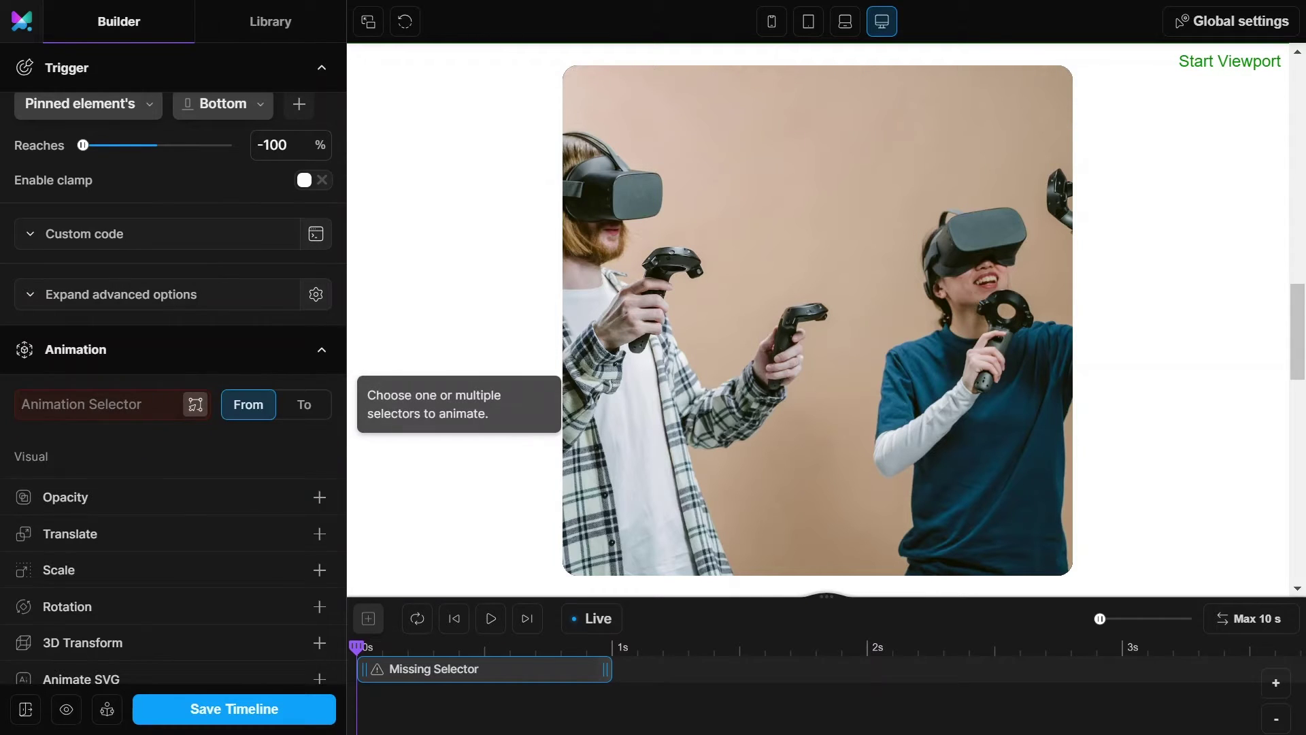
type("#image1")
Animate #image1 to a -35vw X and -15vw Y translation.
key("Return")
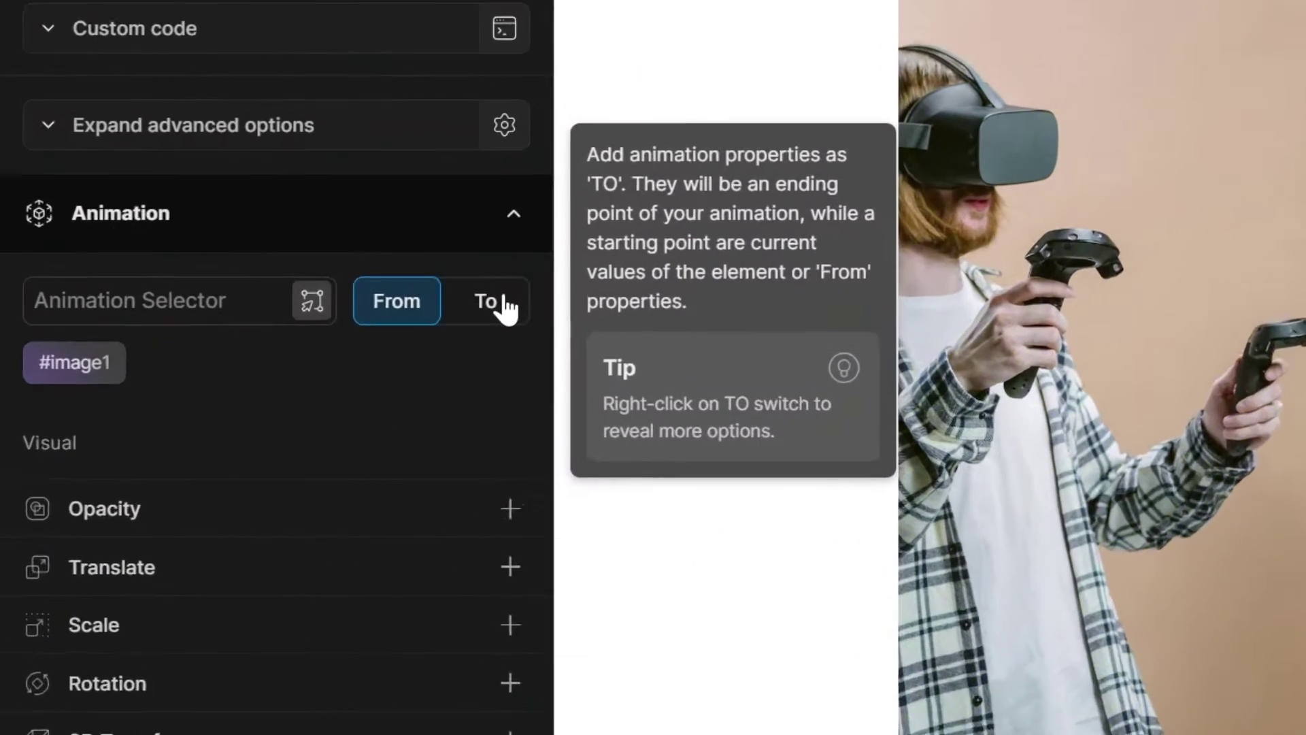
left_click(304, 293)
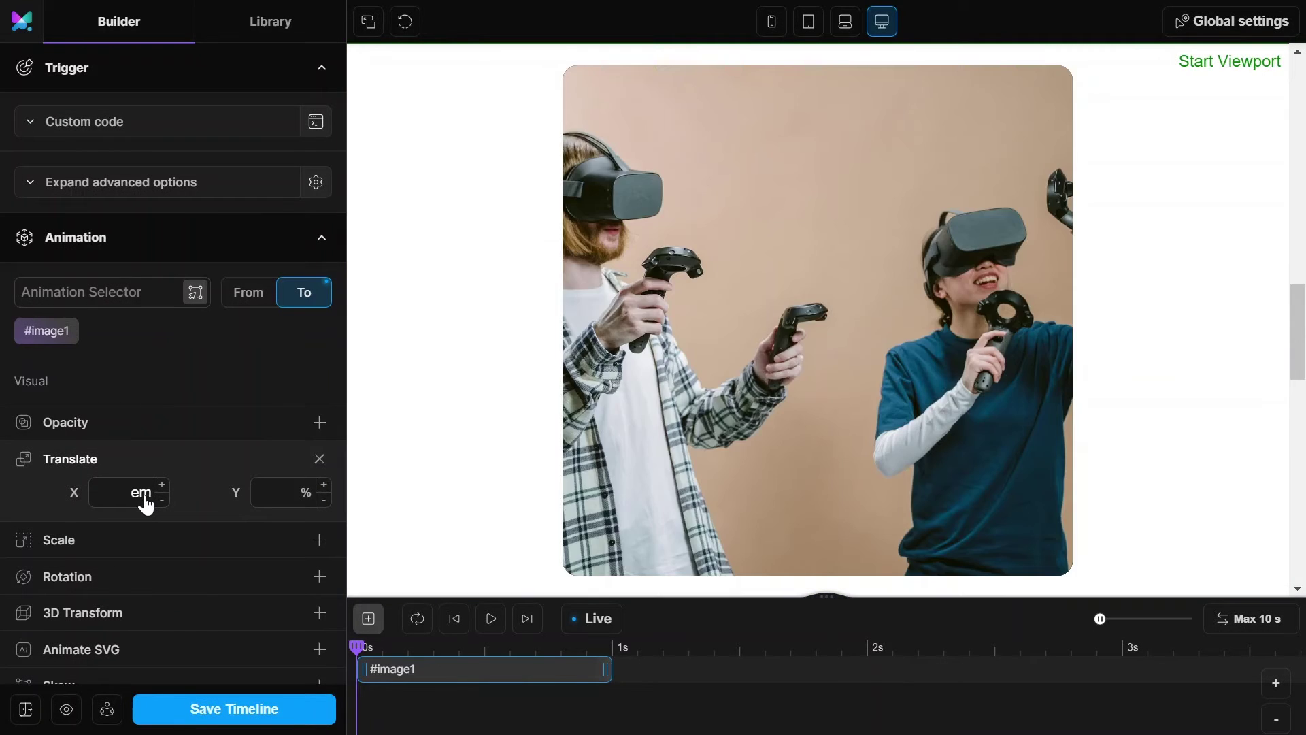
left_click(142, 494)
type("-35")
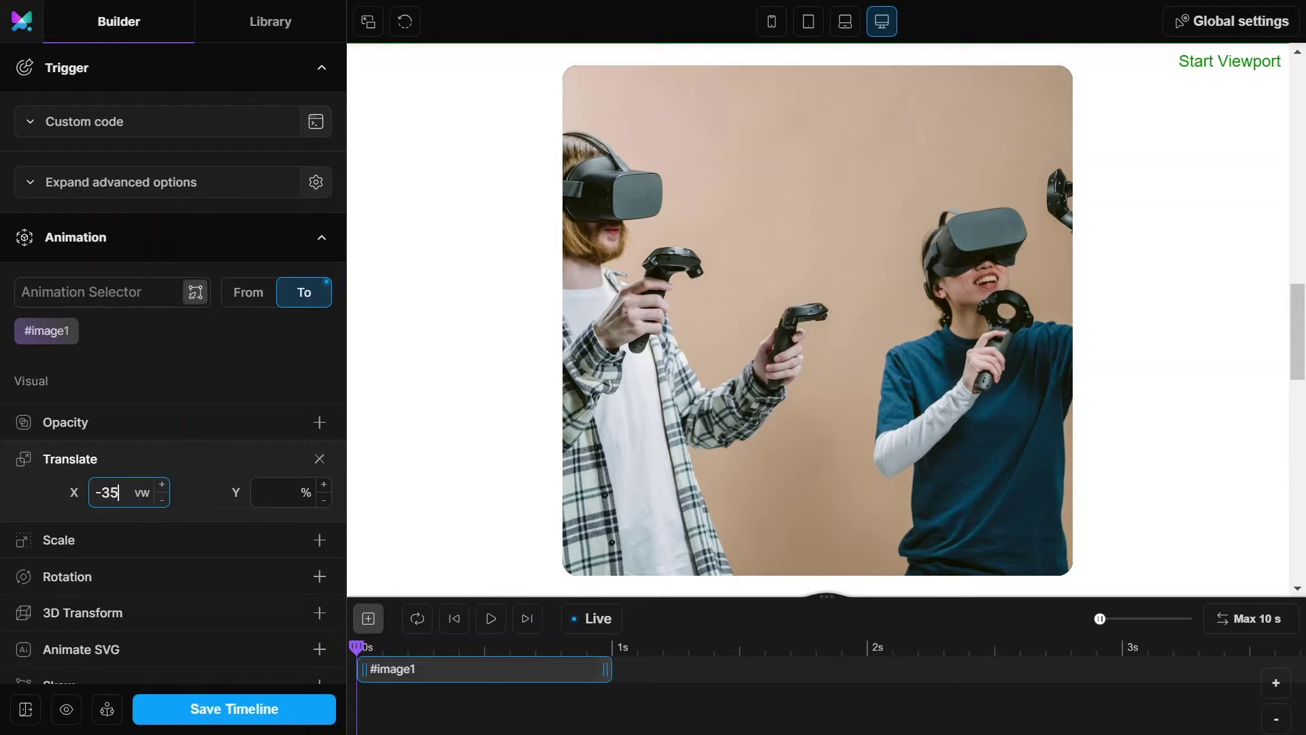
key("Return")
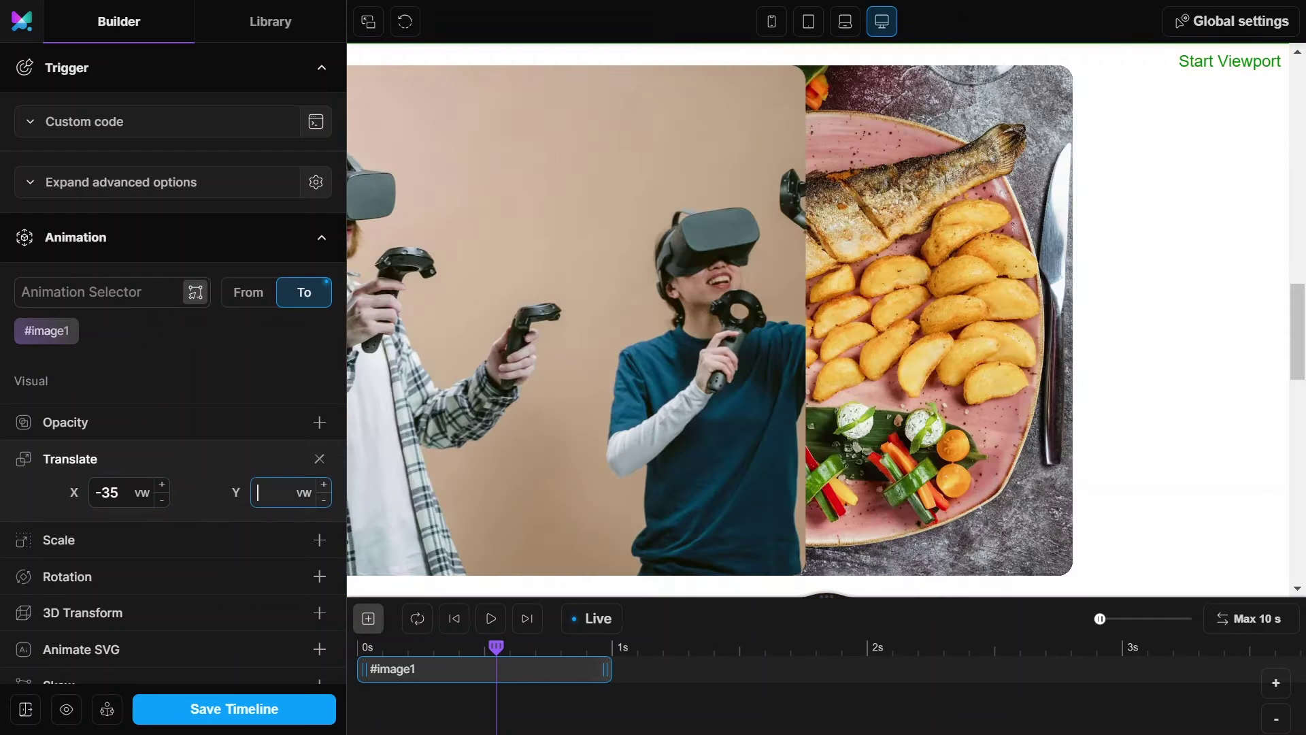
type("-15")
key("Return")
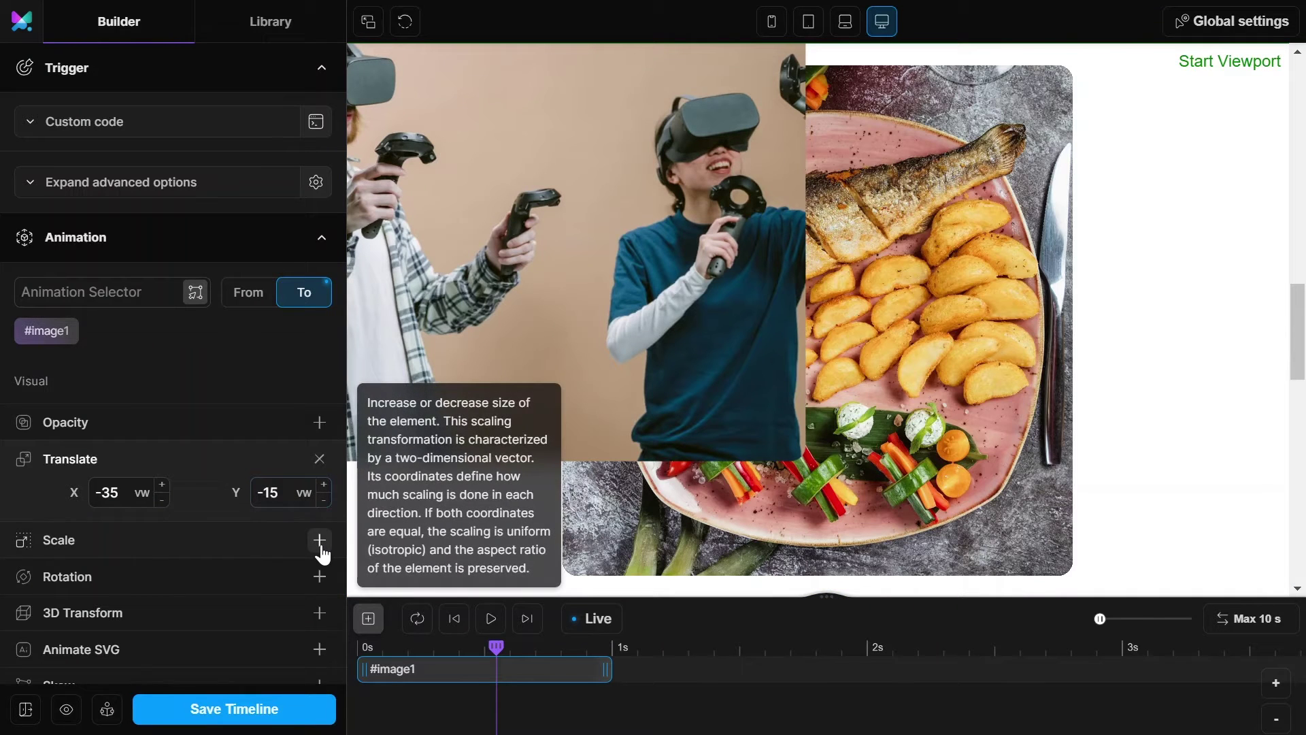
Add a 0.35 scale, set easing to None, and duplicate the #image1 animation.
left_click(320, 540)
scroll(299, 556, "down", 1)
left_click(287, 550)
type("0")
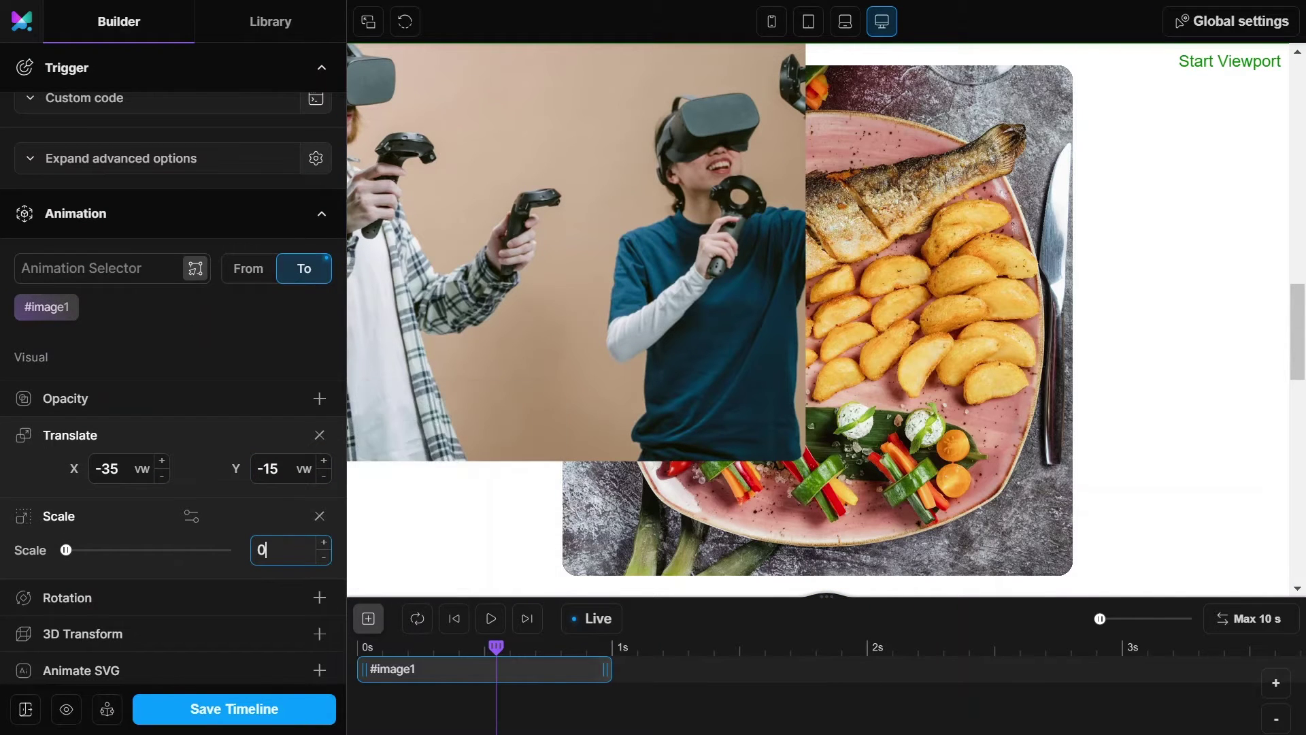
key("Return")
type(".35")
key("Return")
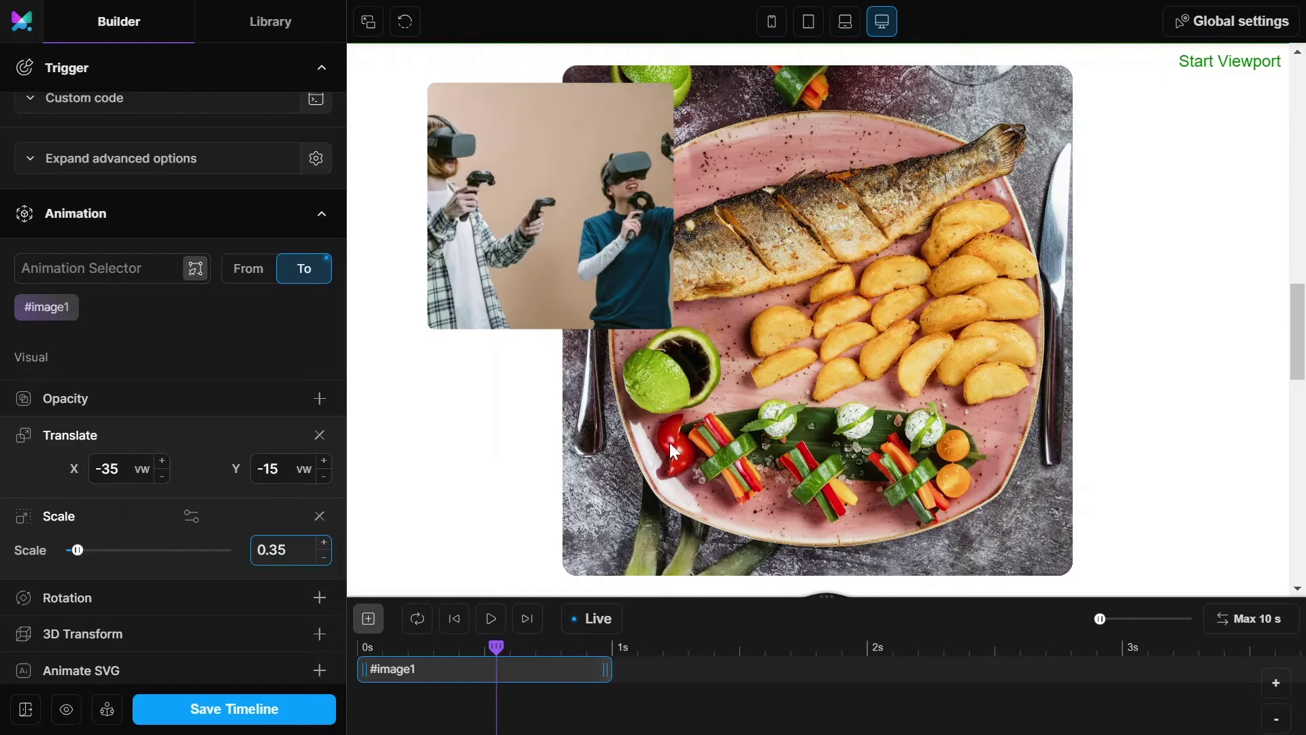
scroll(800, 338, "down", 2)
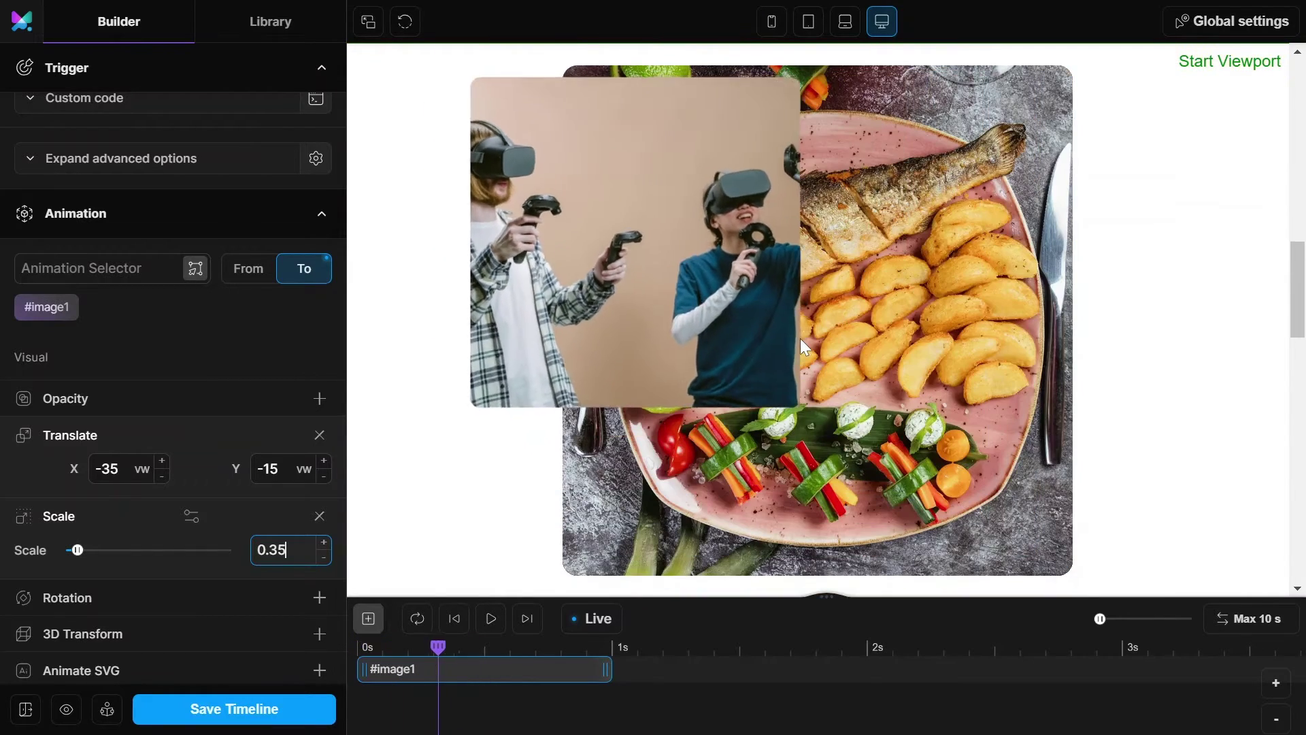
scroll(801, 338, "down", 2)
scroll(800, 338, "down", 3)
scroll(800, 338, "up", 3)
scroll(800, 338, "up", 3)
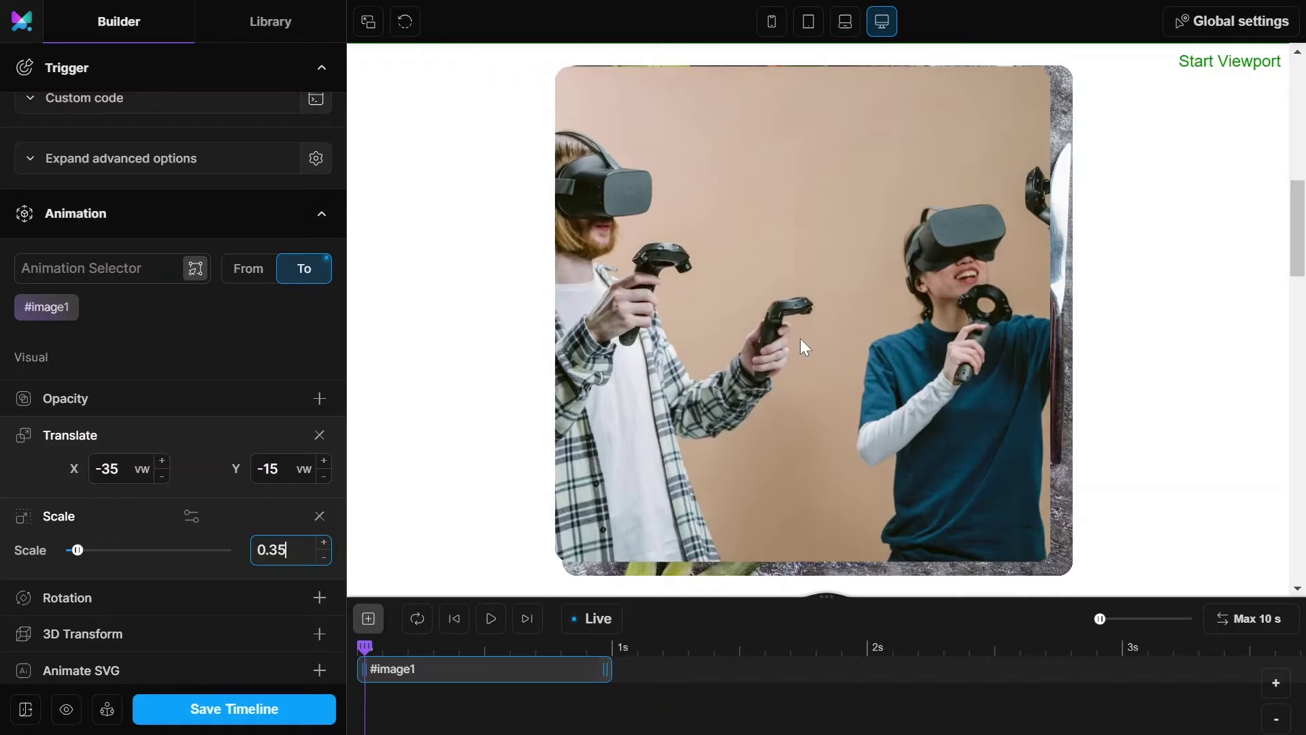
scroll(800, 338, "up", 2)
scroll(800, 338, "up", 2)
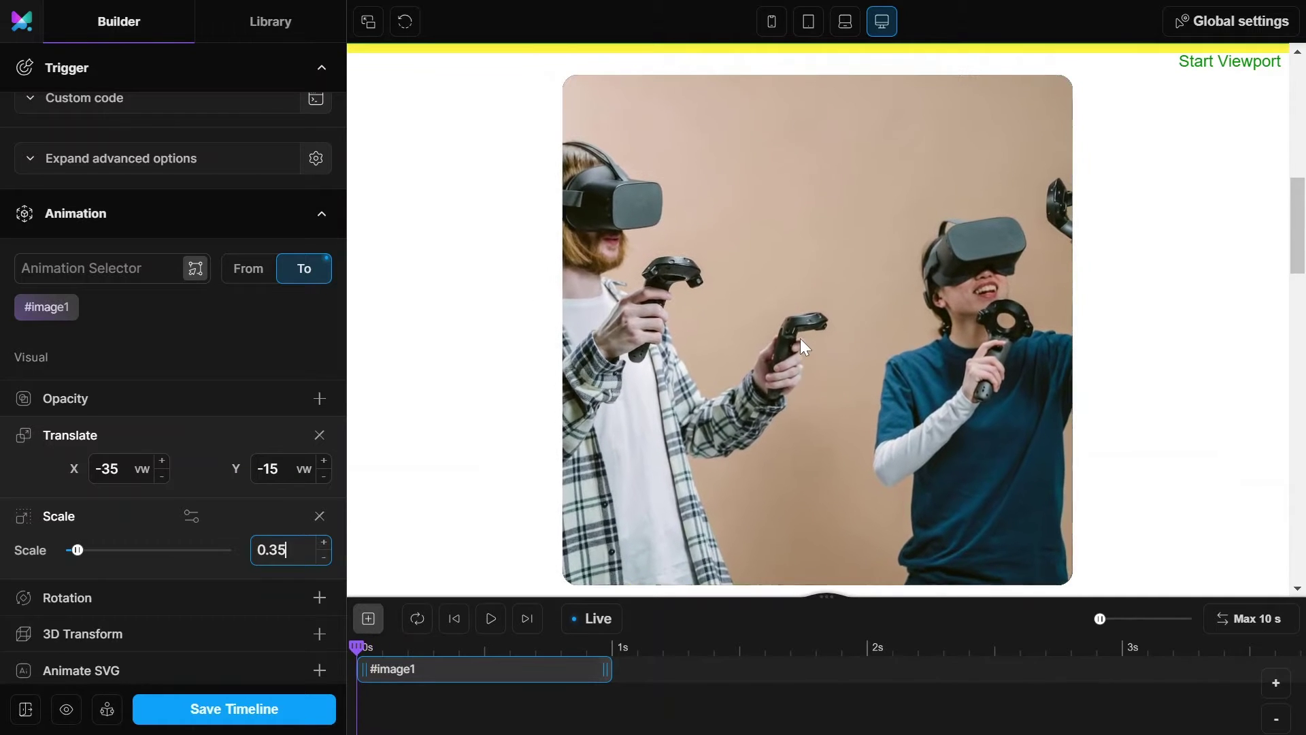
scroll(209, 487, "down", 3)
scroll(209, 488, "down", 4)
scroll(208, 488, "down", 3)
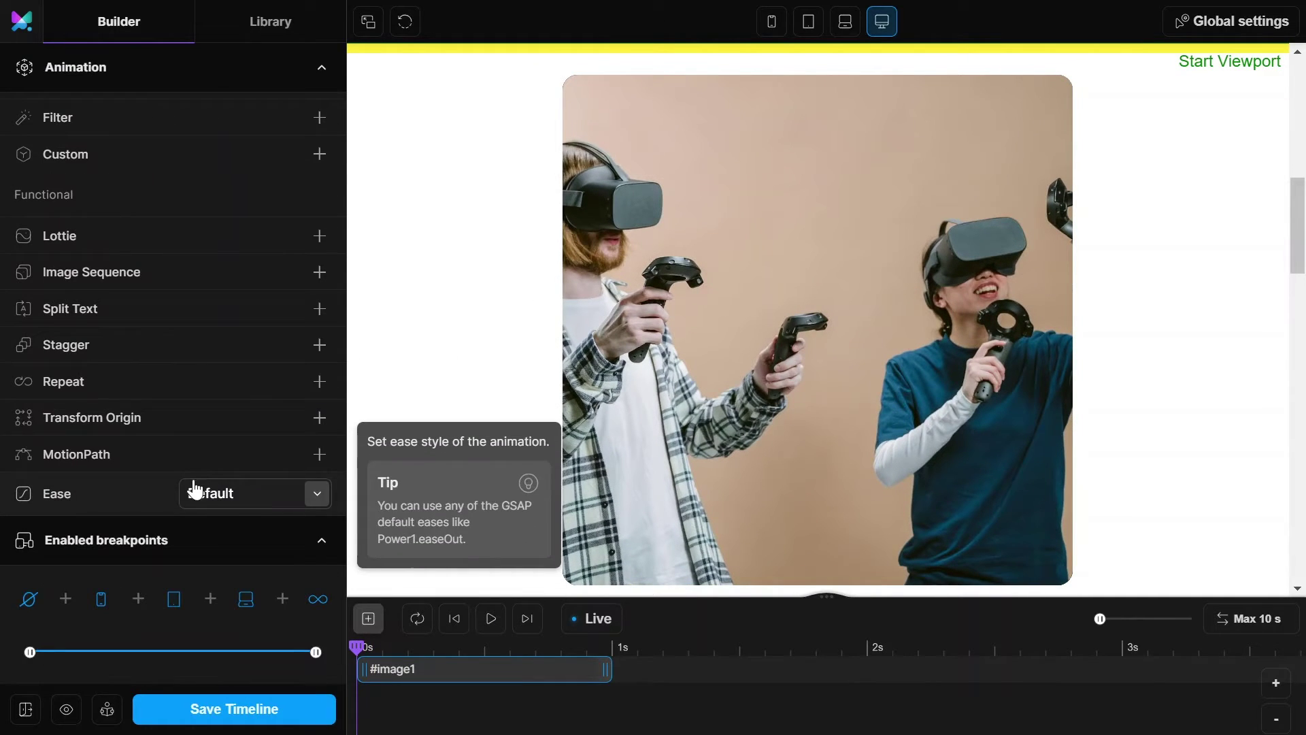
left_click(316, 496)
scroll(255, 388, "down", 3)
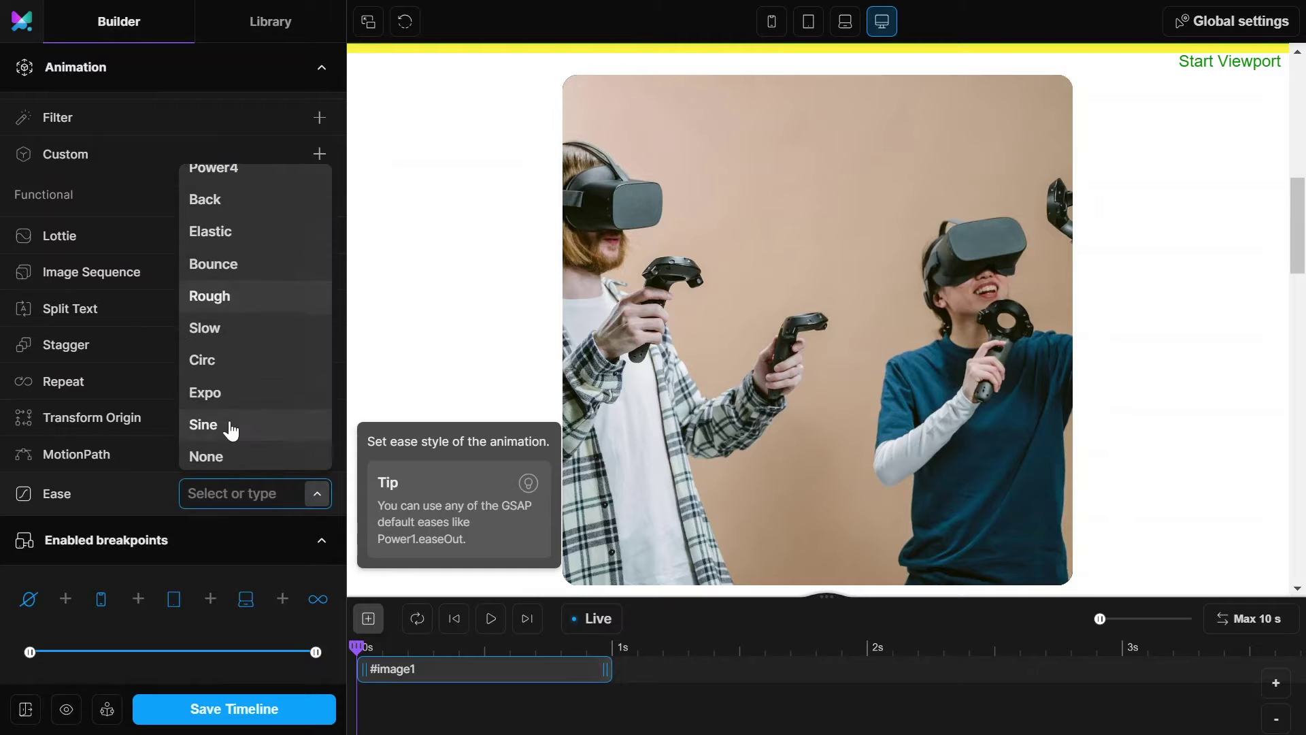
left_click(205, 453)
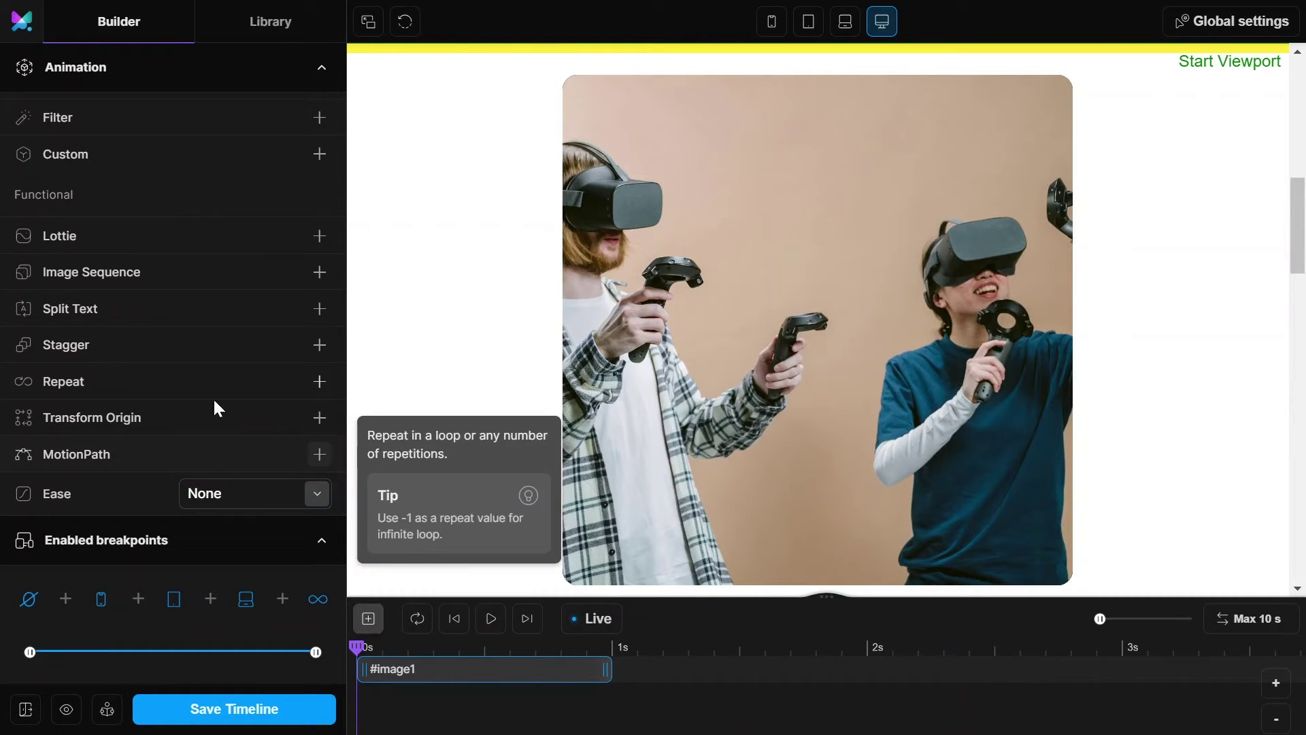
right_click(462, 671)
Duplicate the #image1 tween and retarget the copy to #image2 with Translate X 35, Y 18.
left_click(505, 658)
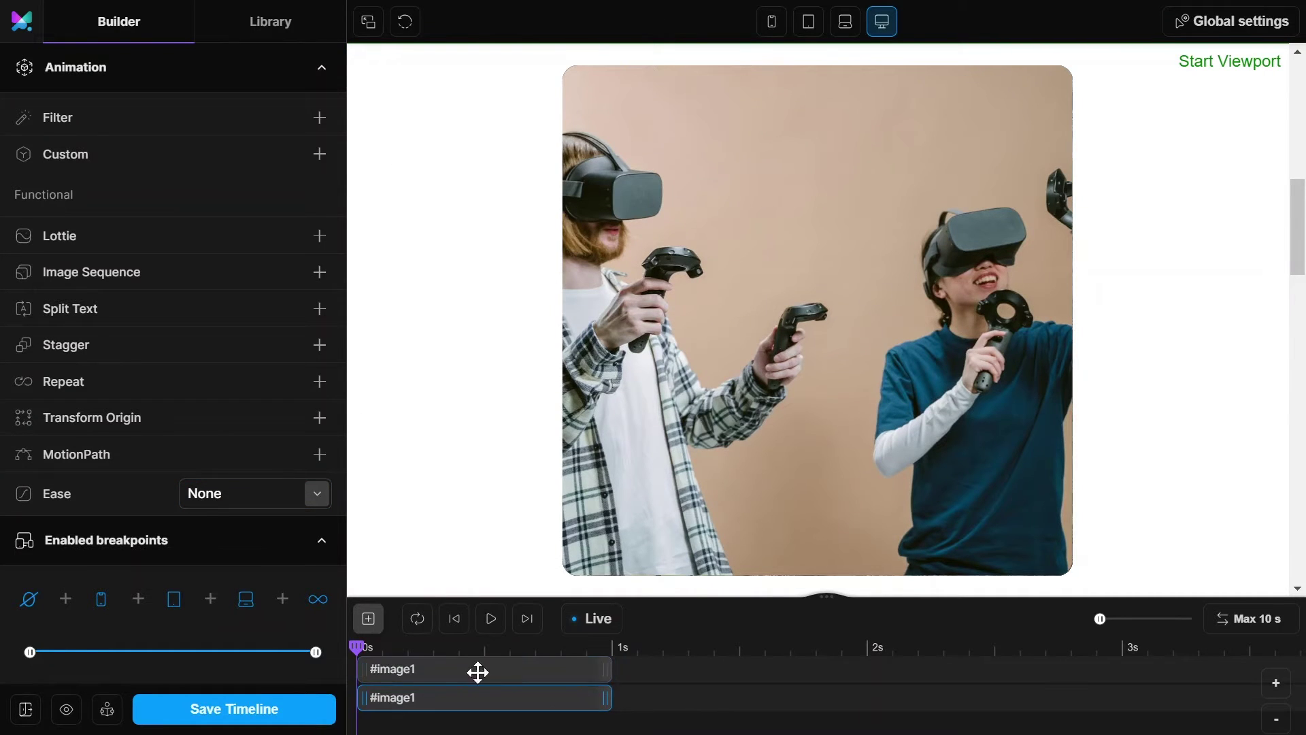
left_click(418, 698)
scroll(53, 130, "up", 5)
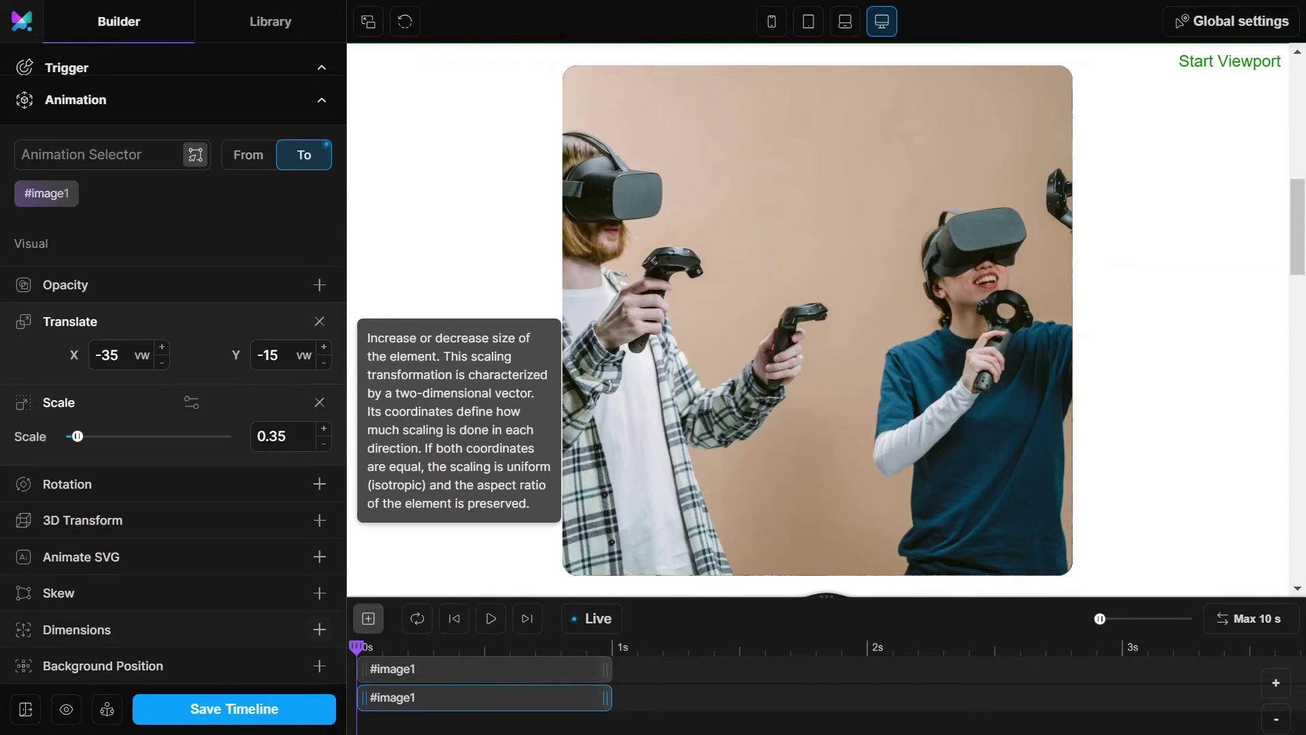
left_click(70, 282)
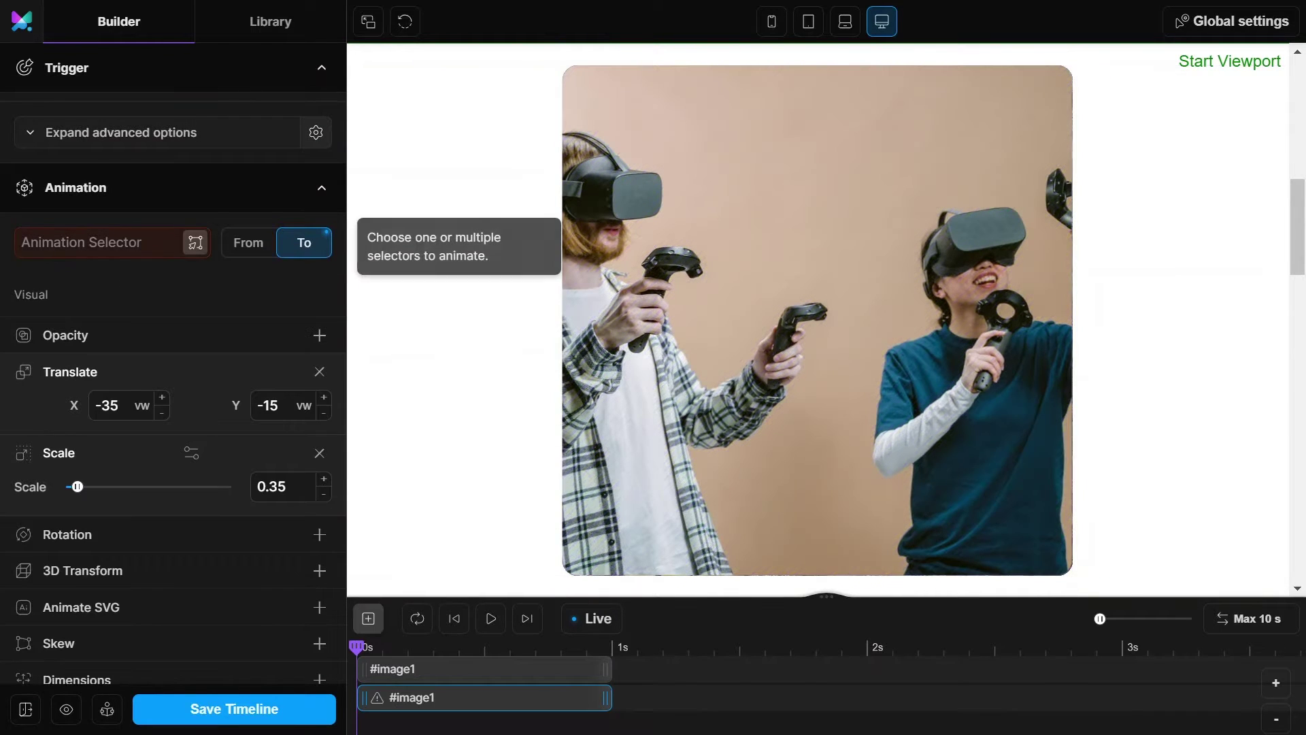
type("#image2")
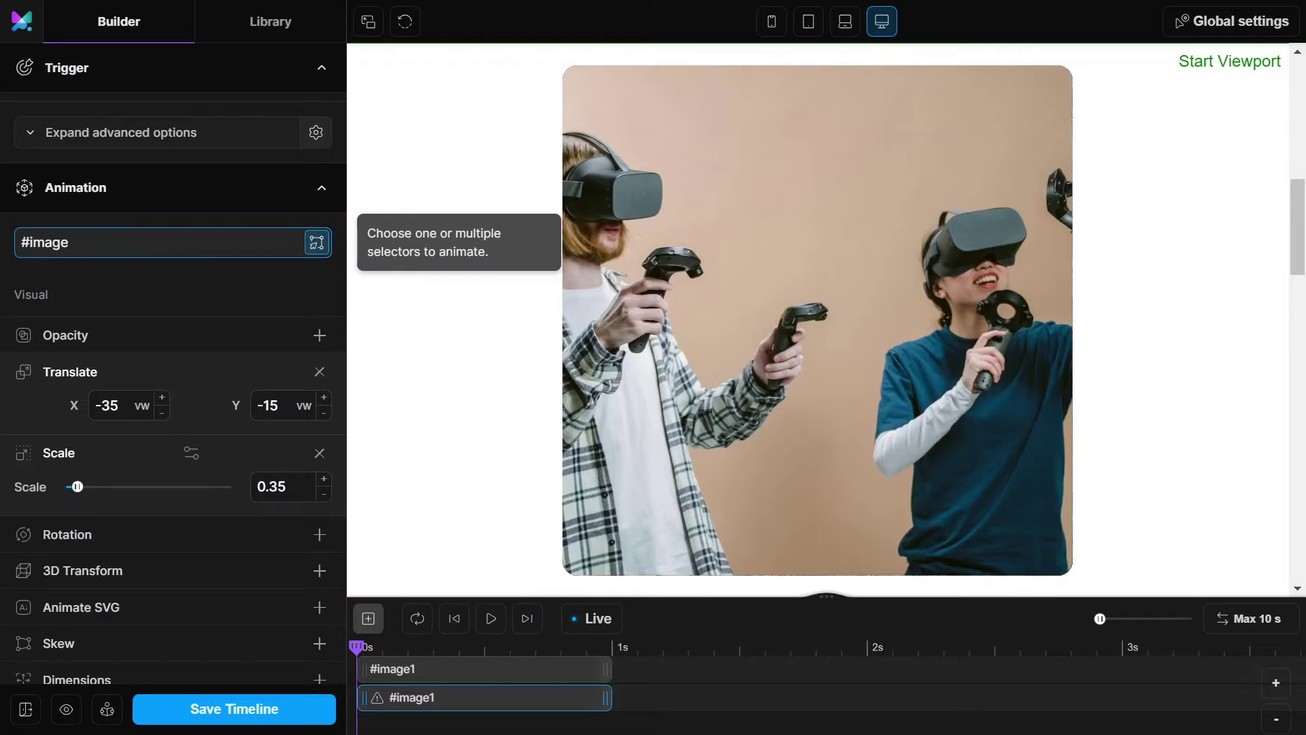
key("Return")
key("ctrl+a")
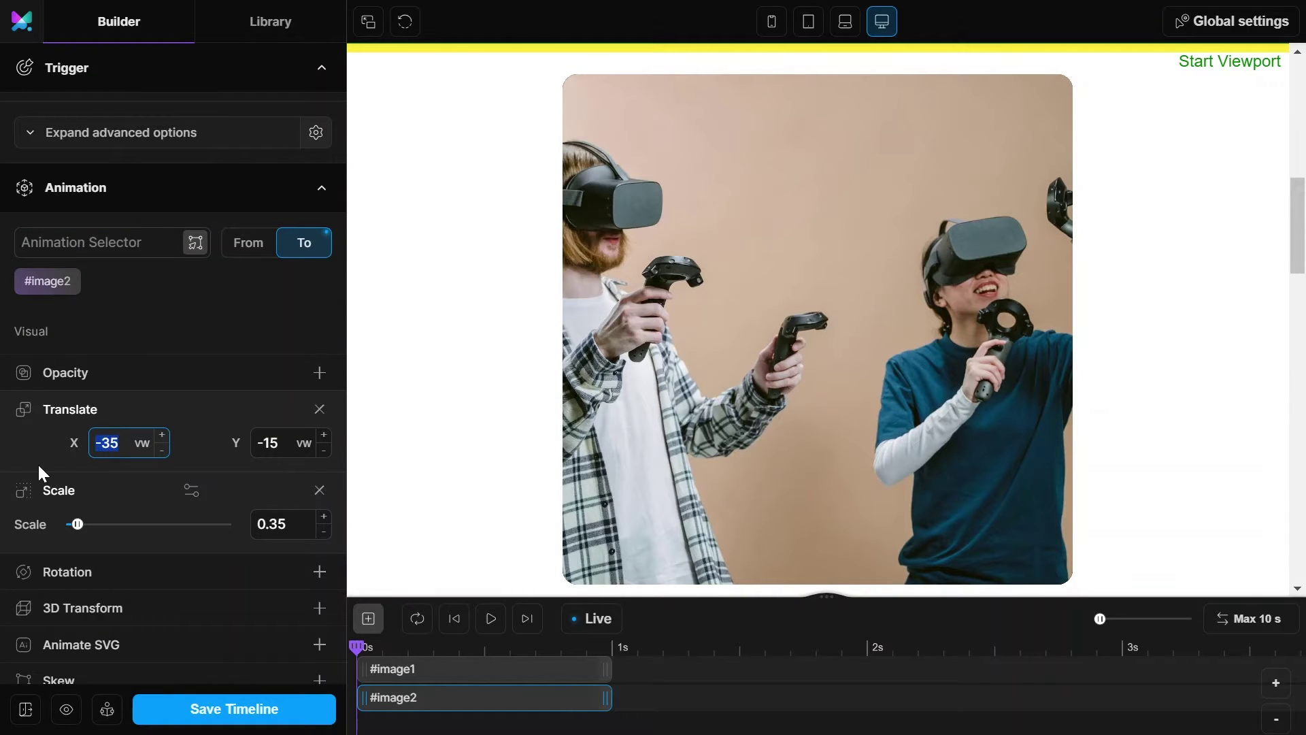
type("35")
key("Tab")
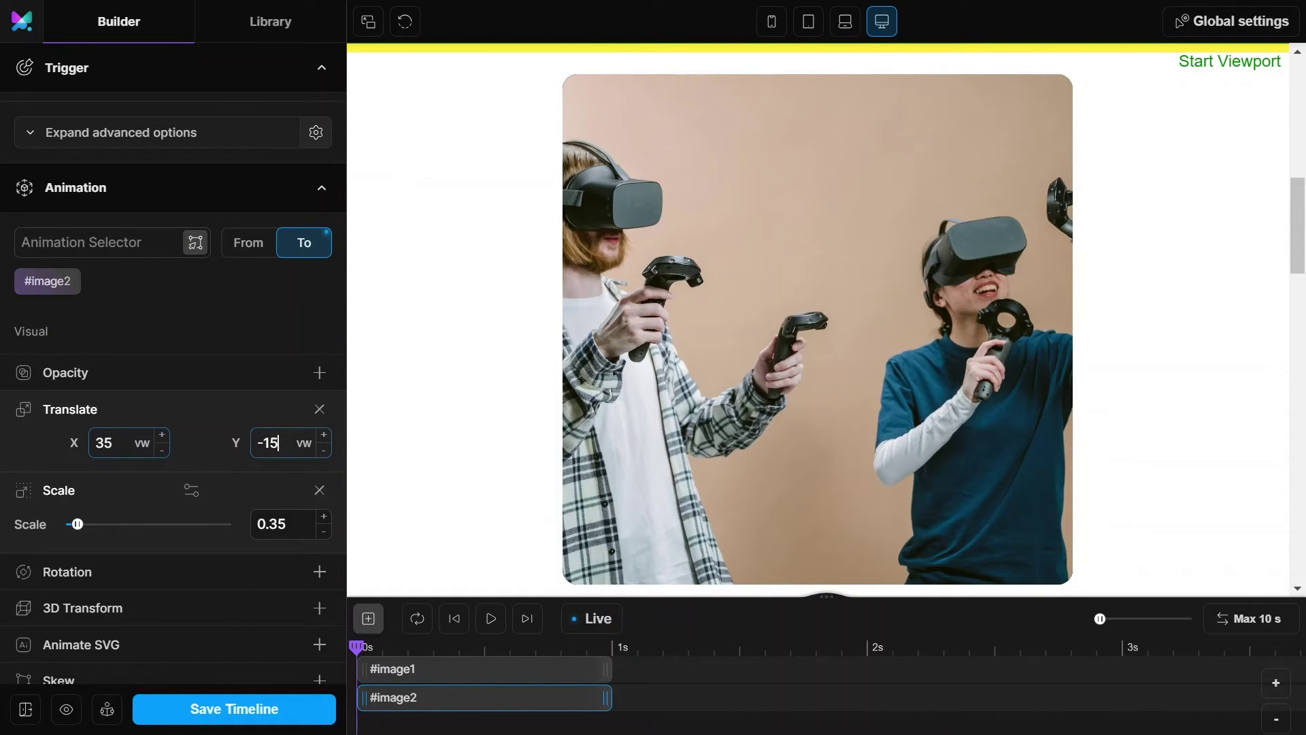
type("18")
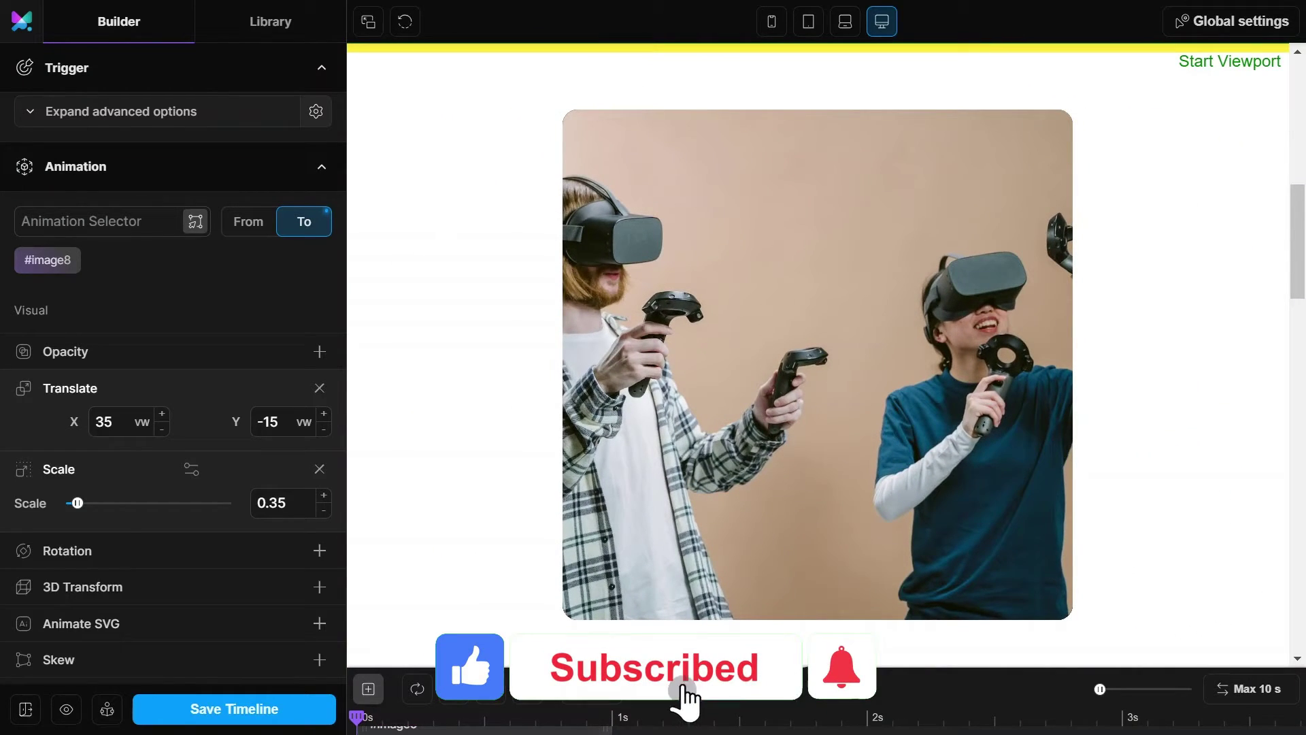
Review the Translate values of the #image1 through #image6 tracks in an enlarged timeline.
left_click_drag(467, 673, 467, 510)
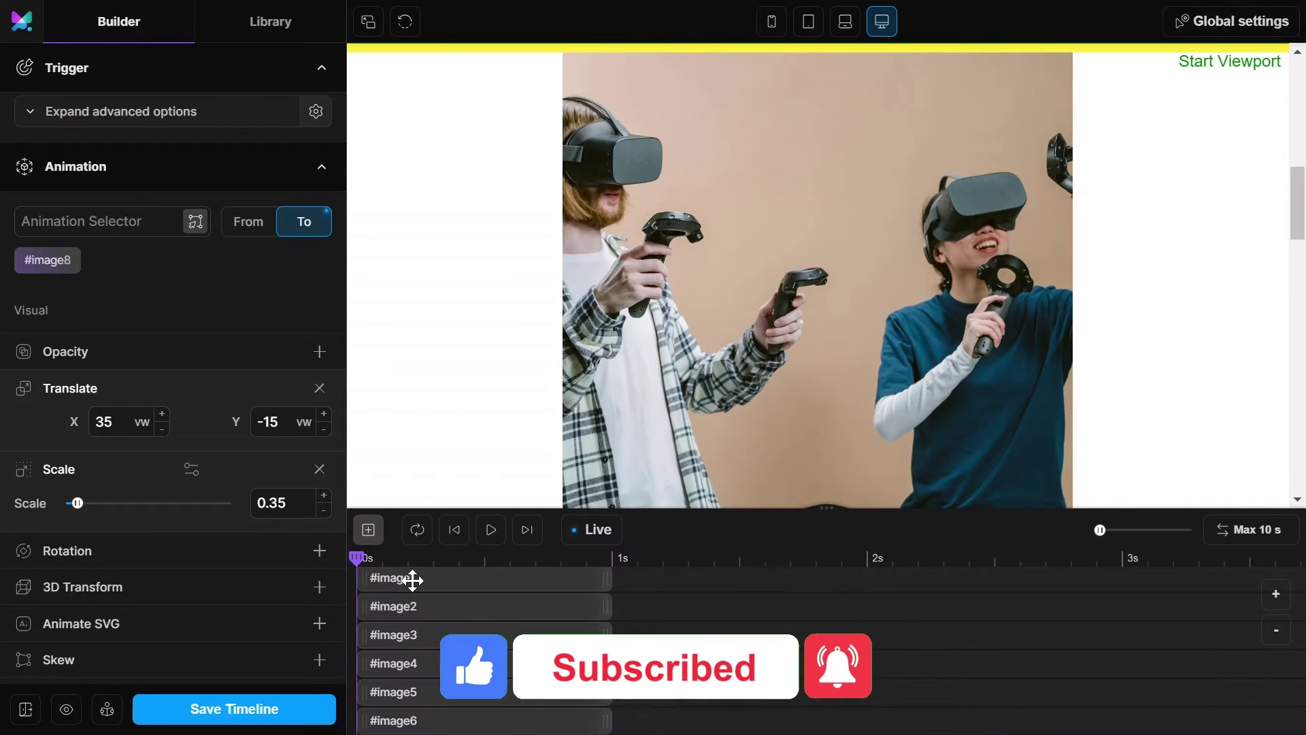
left_click(413, 581)
left_click(408, 607)
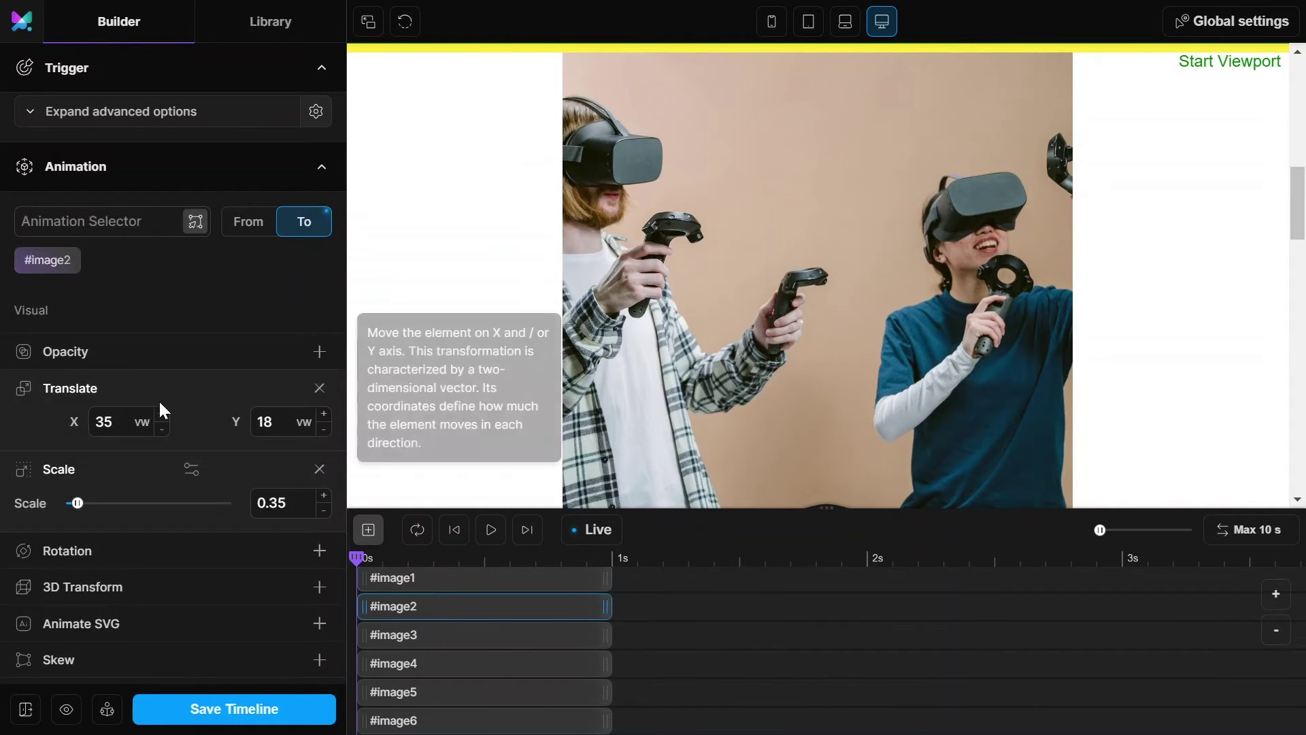
left_click(393, 634)
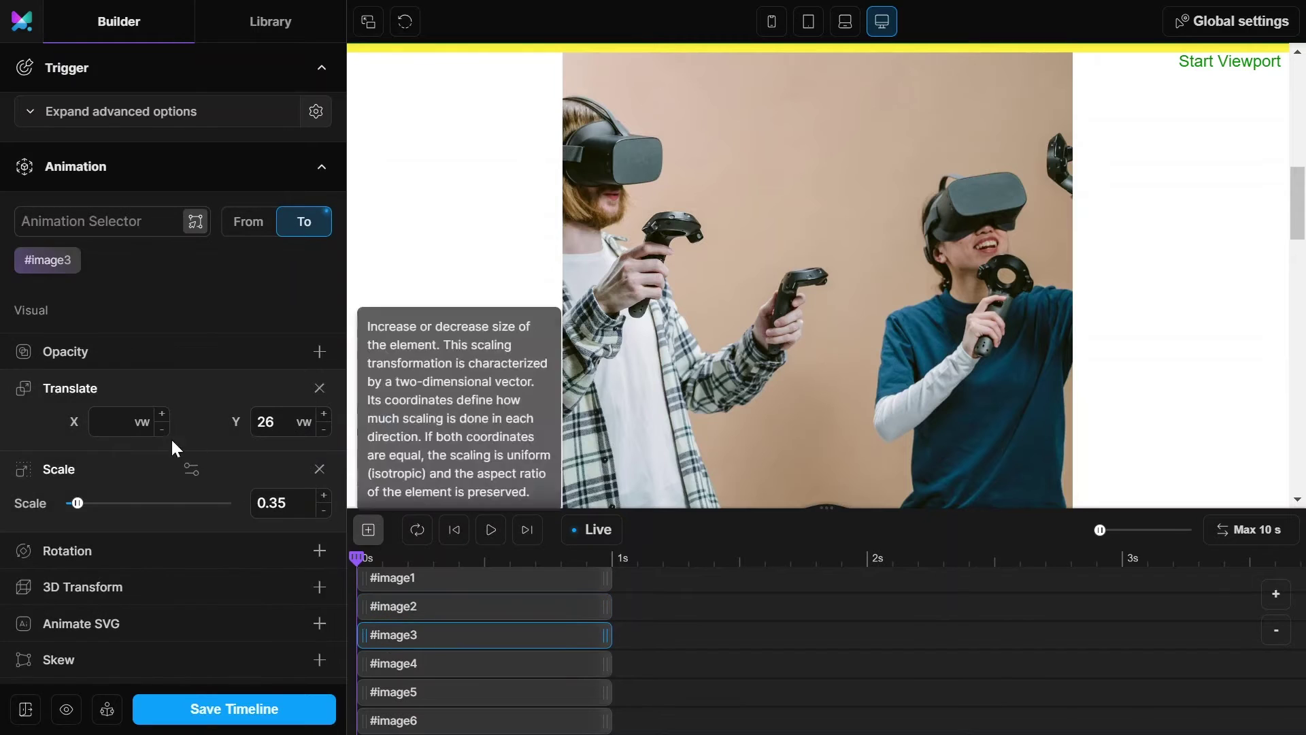
left_click(408, 664)
left_click(399, 692)
left_click(406, 720)
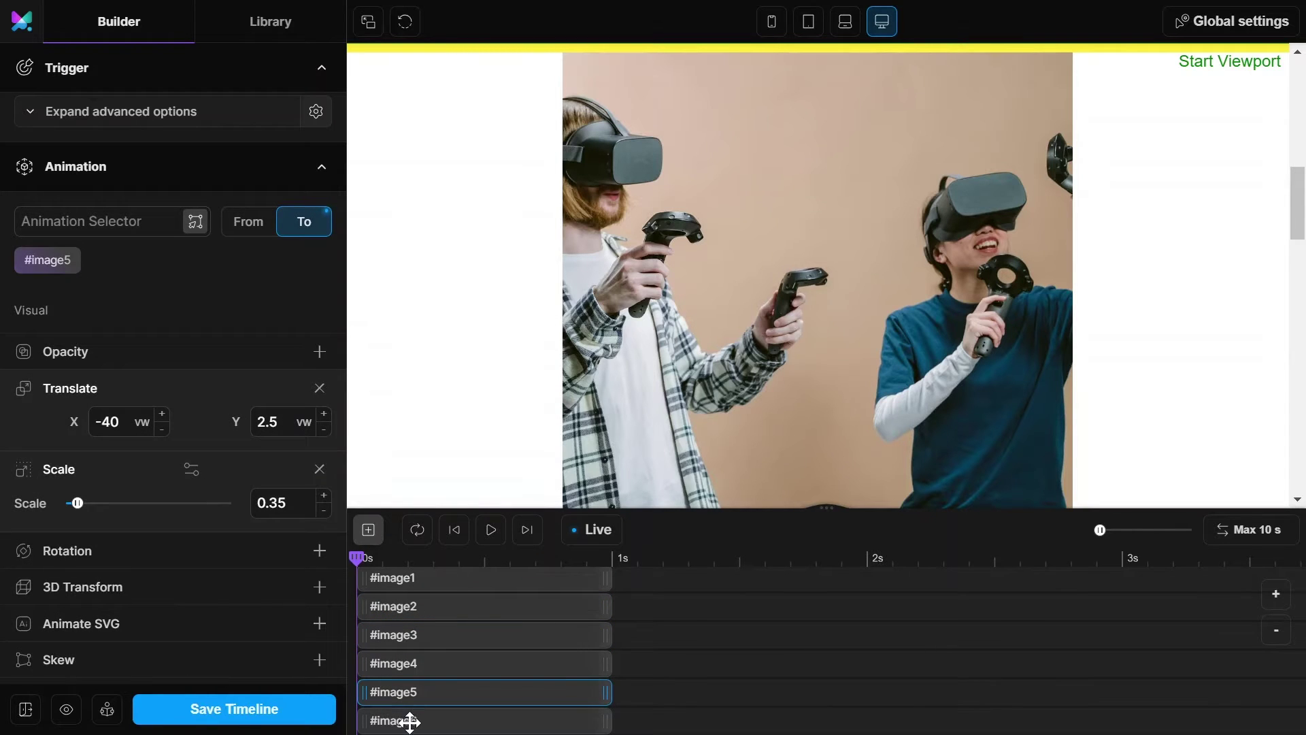
scroll(407, 714, "down", 2)
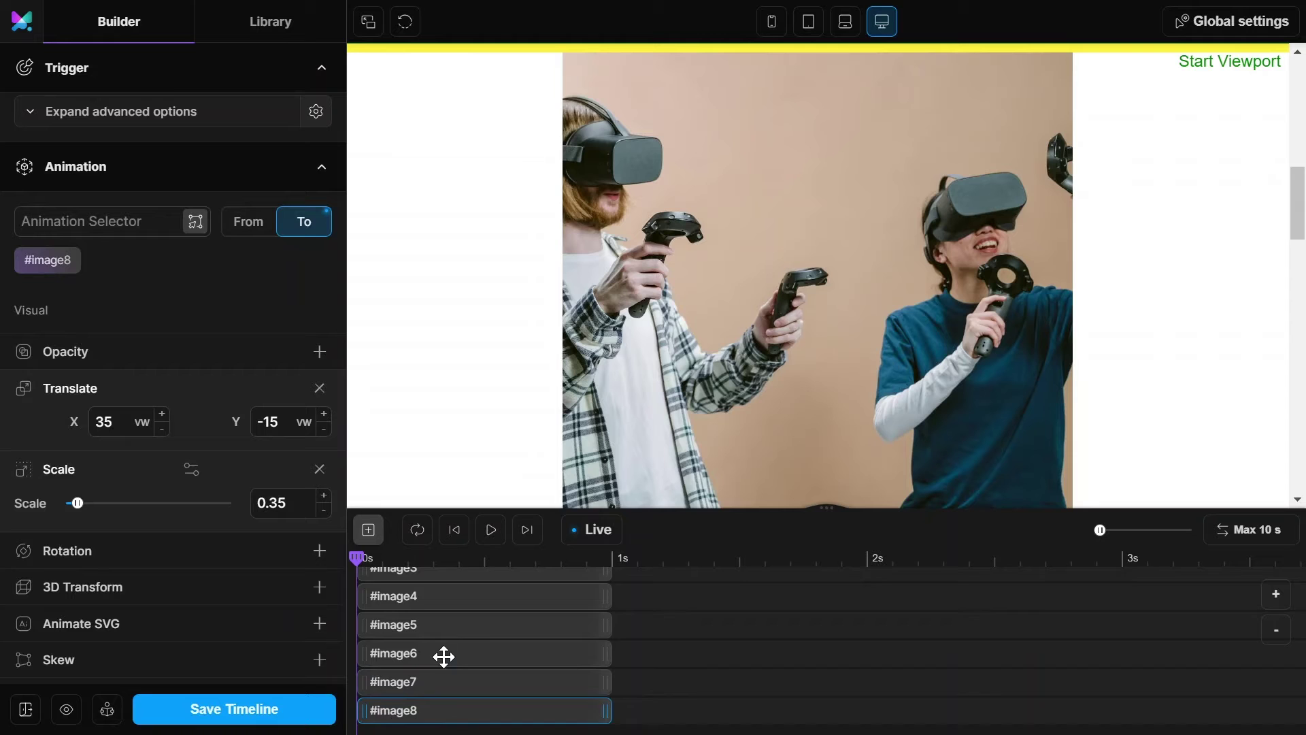
scroll(444, 655, "up", 3)
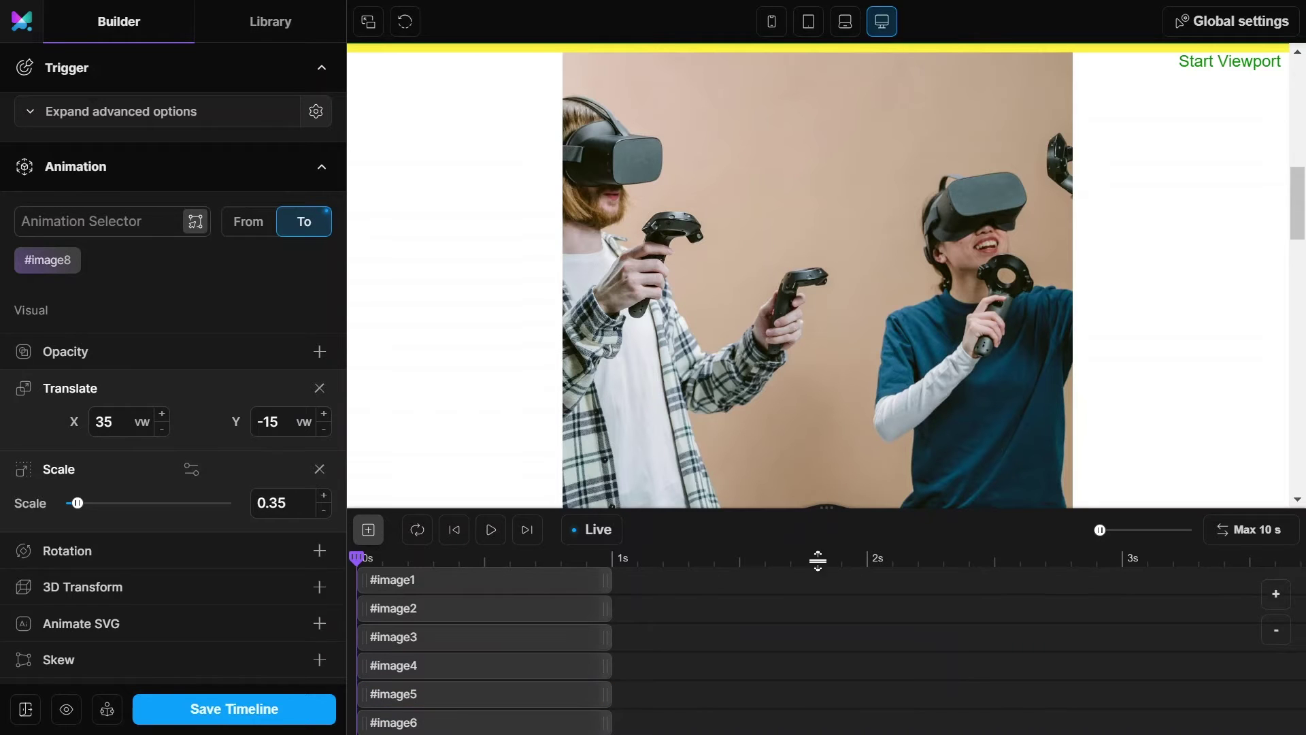
left_click_drag(818, 560, 818, 705)
Test the scatter-on-scroll effect in full-screen preview, then return to the editor.
left_click(369, 22)
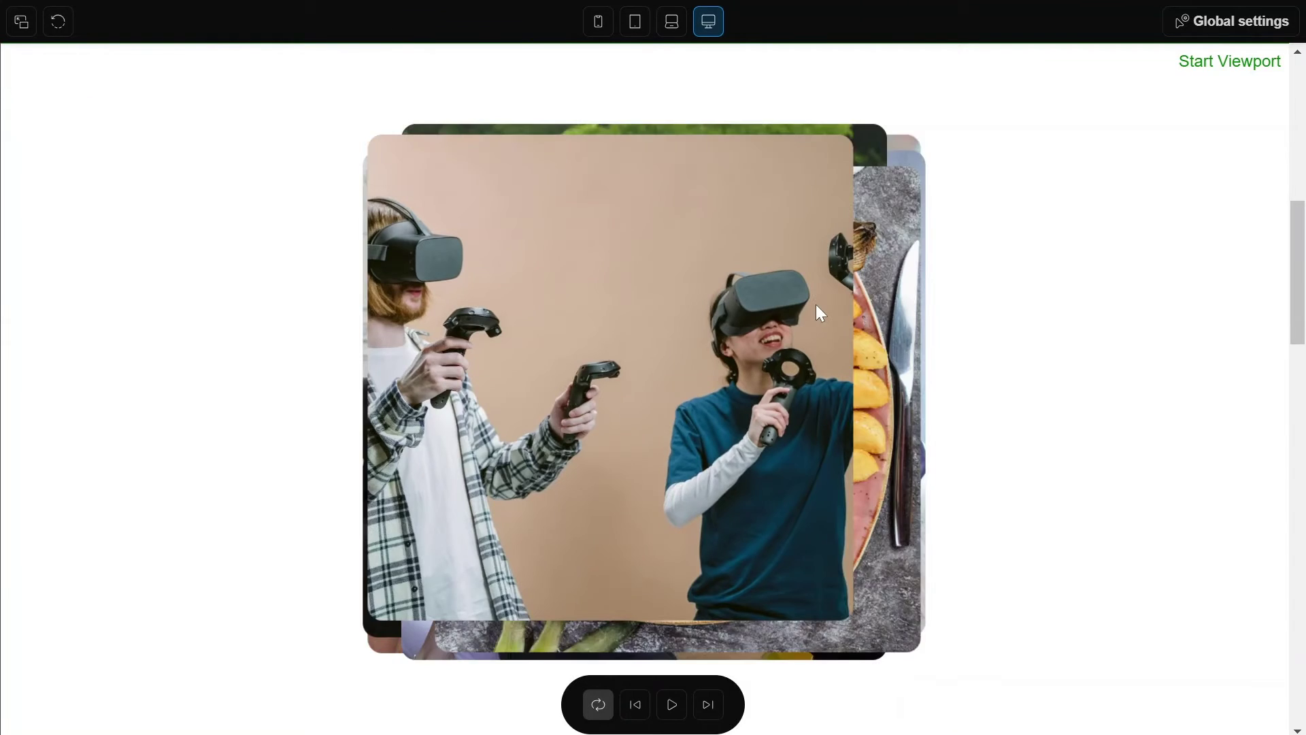
scroll(815, 304, "up", 3)
scroll(815, 304, "down", 5)
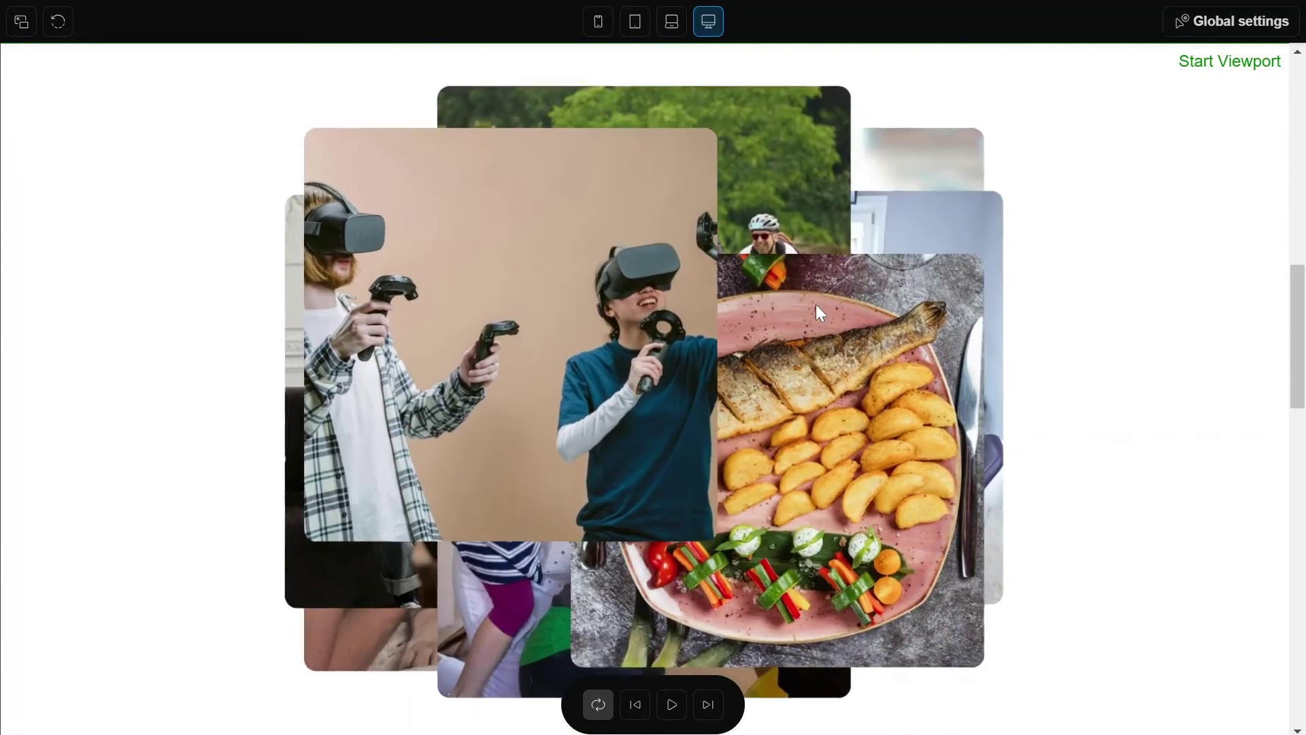
scroll(814, 305, "down", 5)
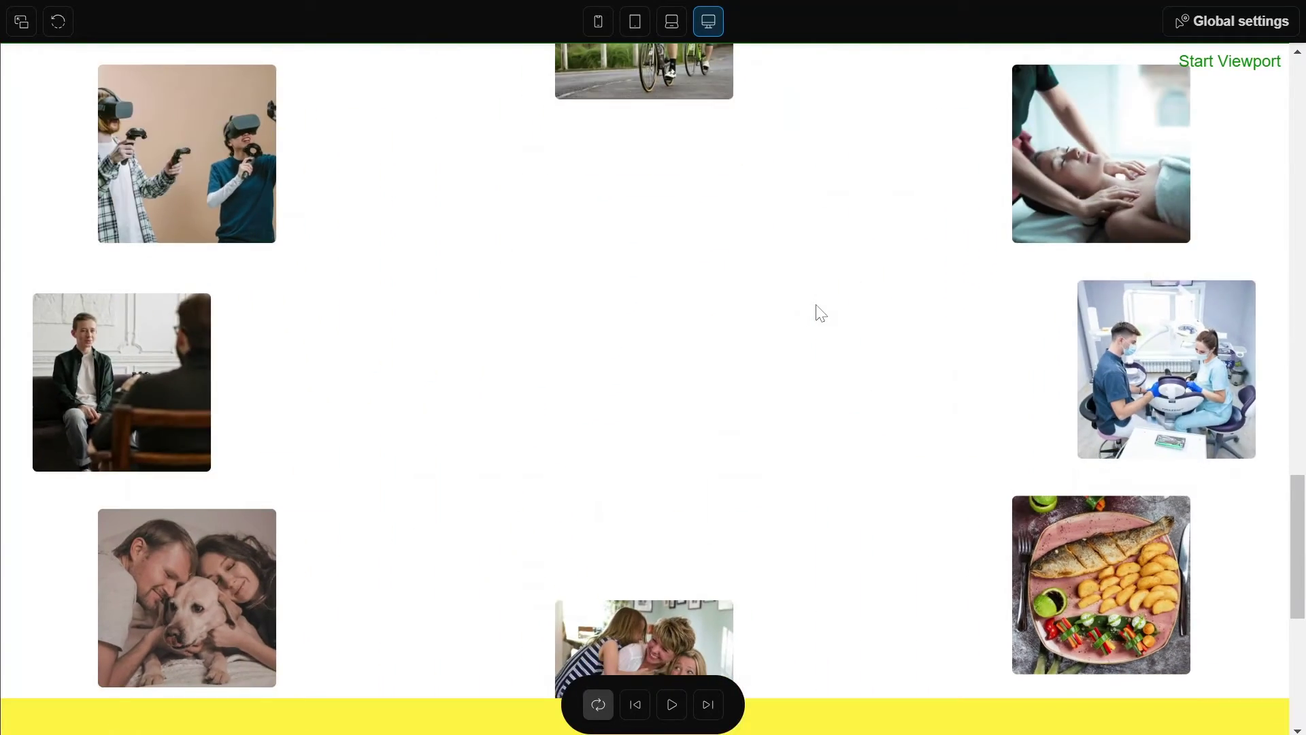
scroll(815, 312, "down", 5)
scroll(816, 313, "up", 5)
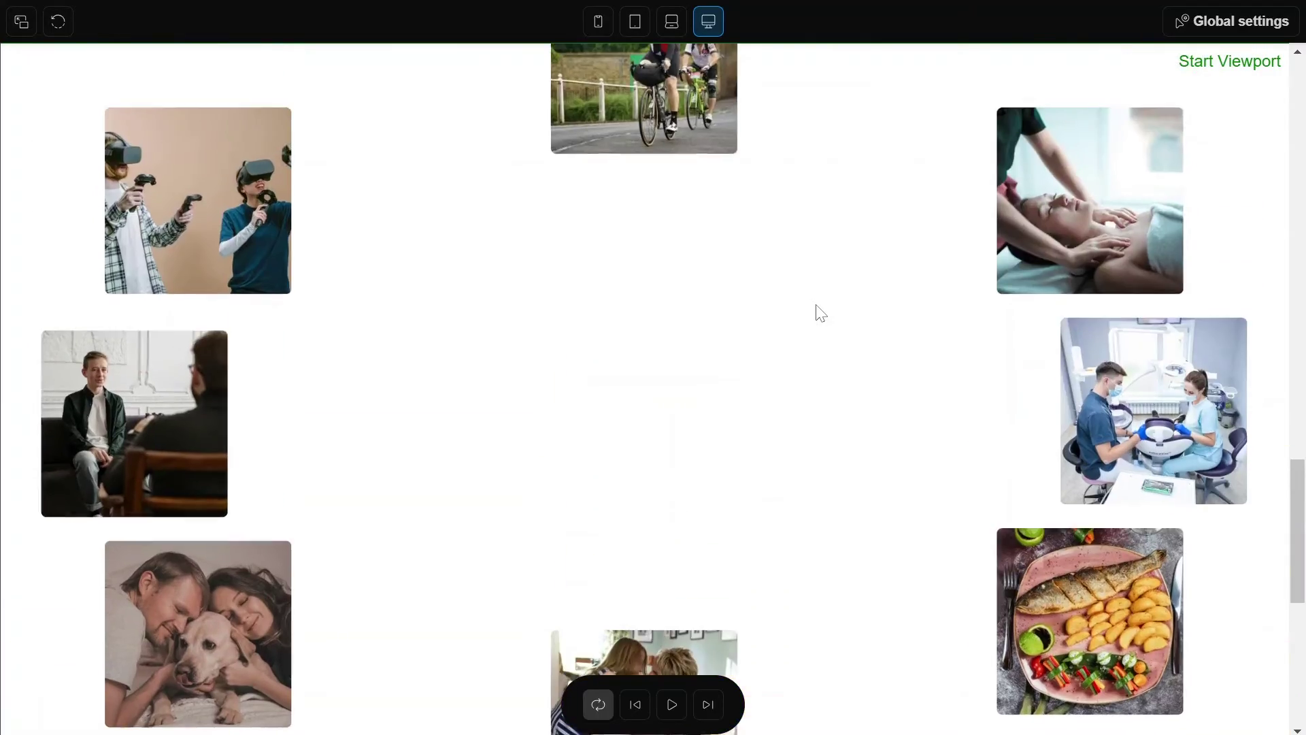
scroll(816, 313, "up", 5)
scroll(815, 304, "up", 5)
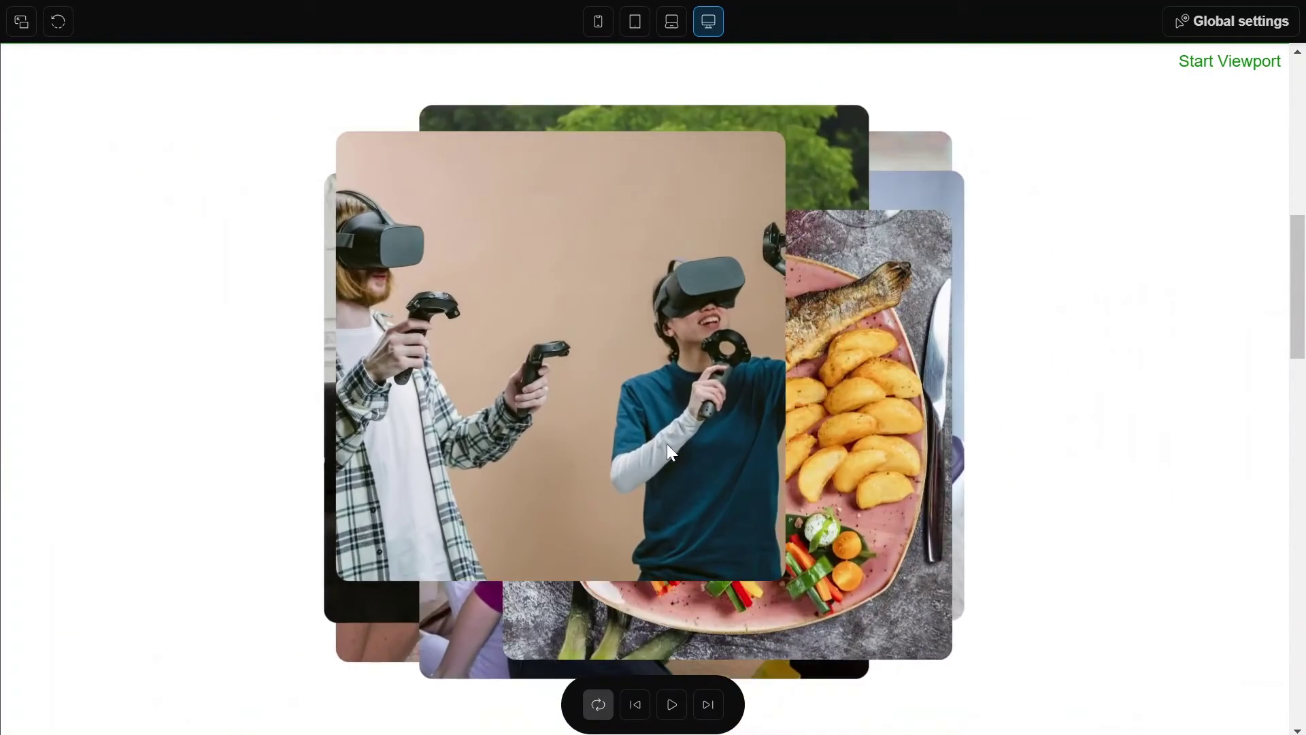
scroll(666, 443, "up", 5)
scroll(667, 445, "up", 2)
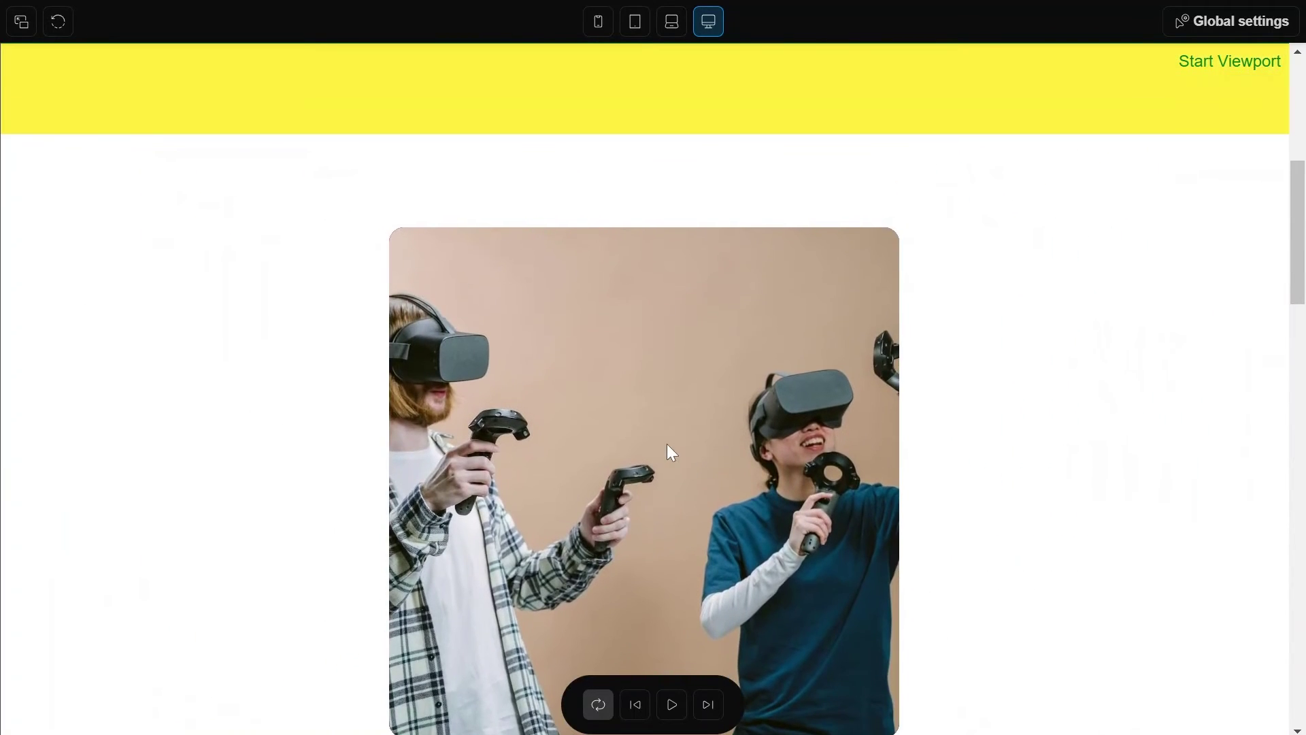
left_click(21, 23)
scroll(653, 476, "down", 3)
scroll(653, 477, "down", 2)
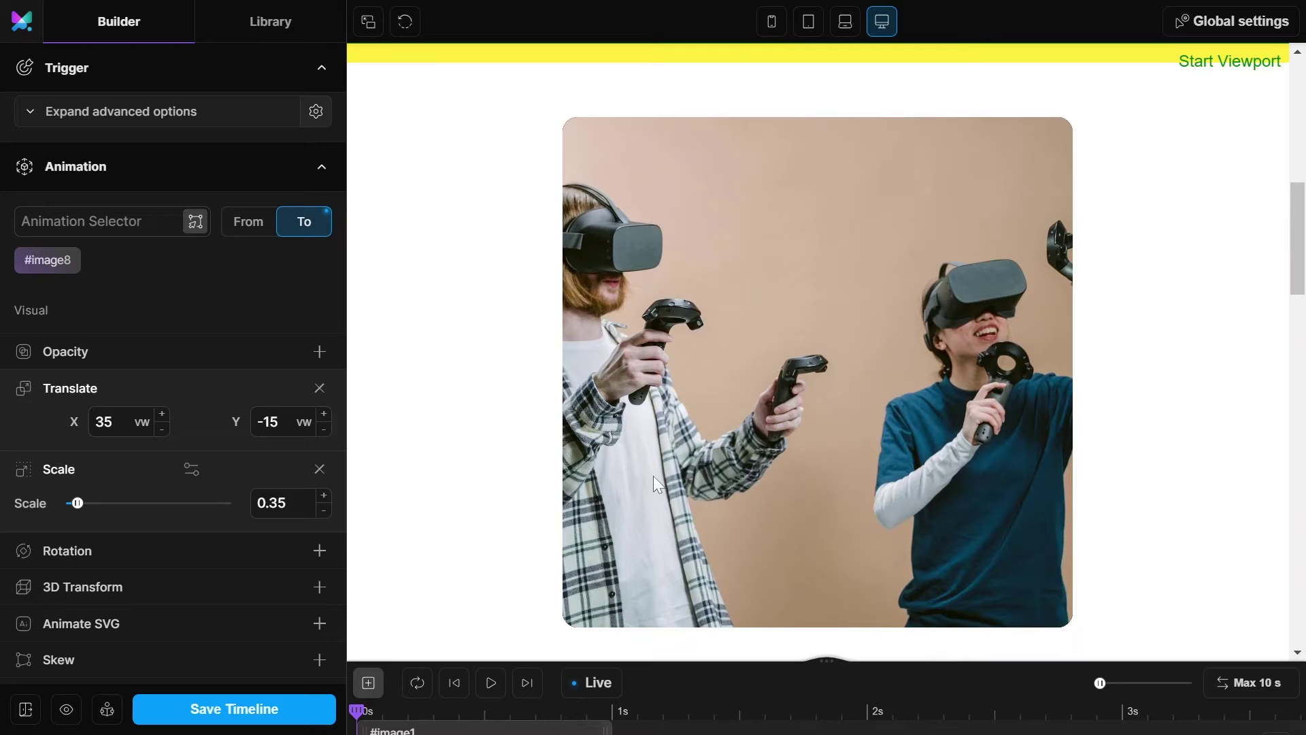
scroll(654, 476, "down", 1)
scroll(653, 476, "down", 1)
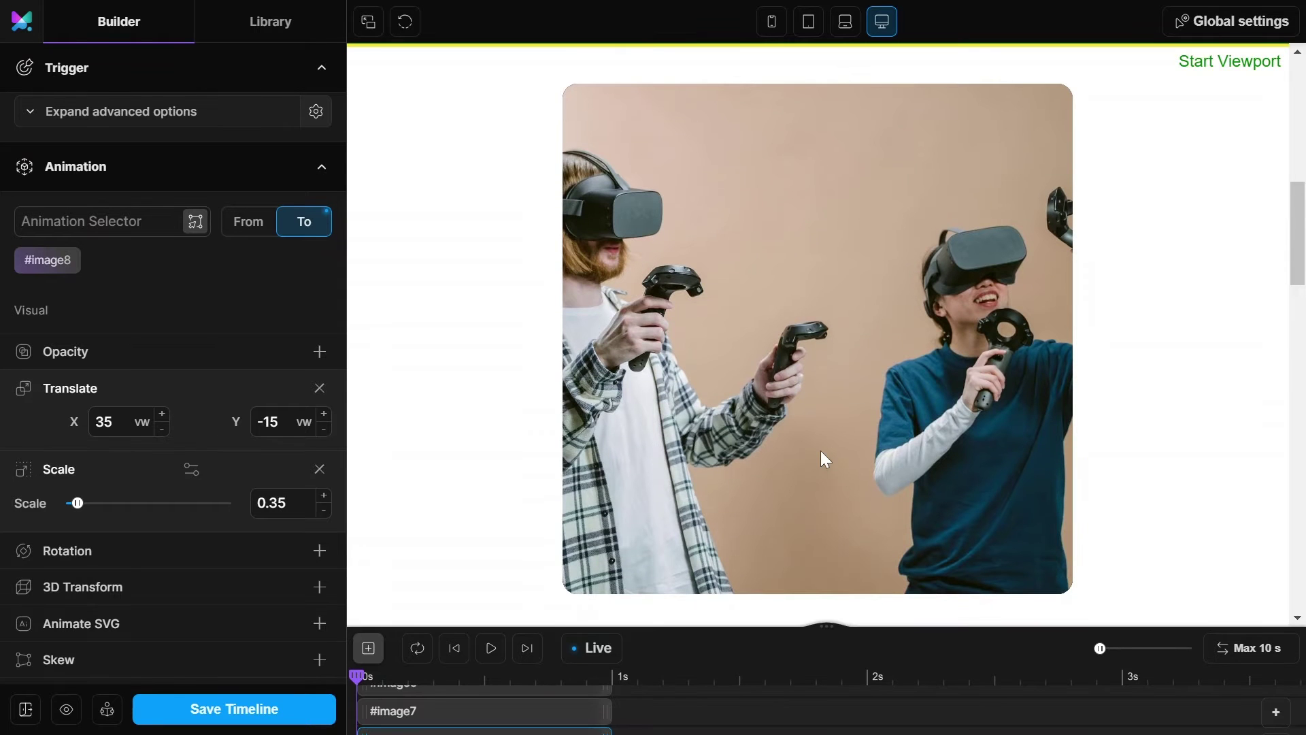
scroll(742, 426, "down", 3)
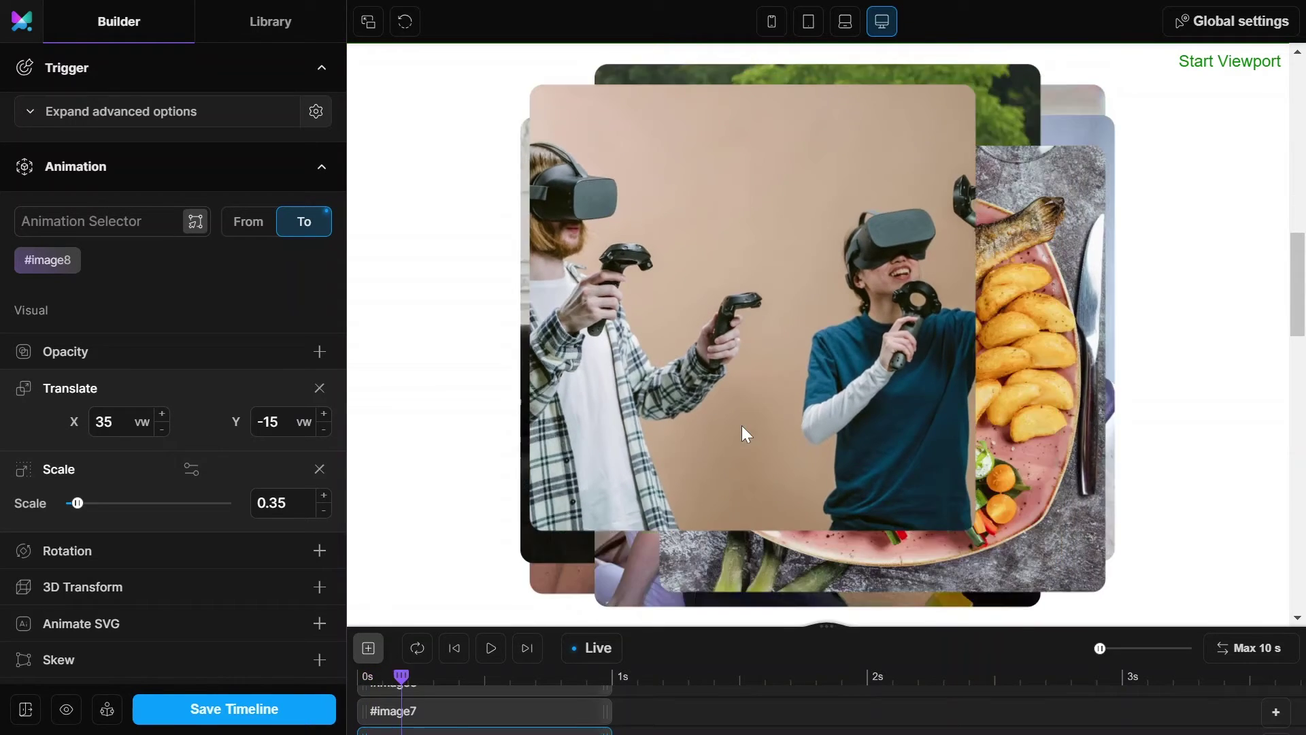
scroll(743, 426, "down", 3)
scroll(742, 425, "down", 3)
scroll(742, 426, "down", 2)
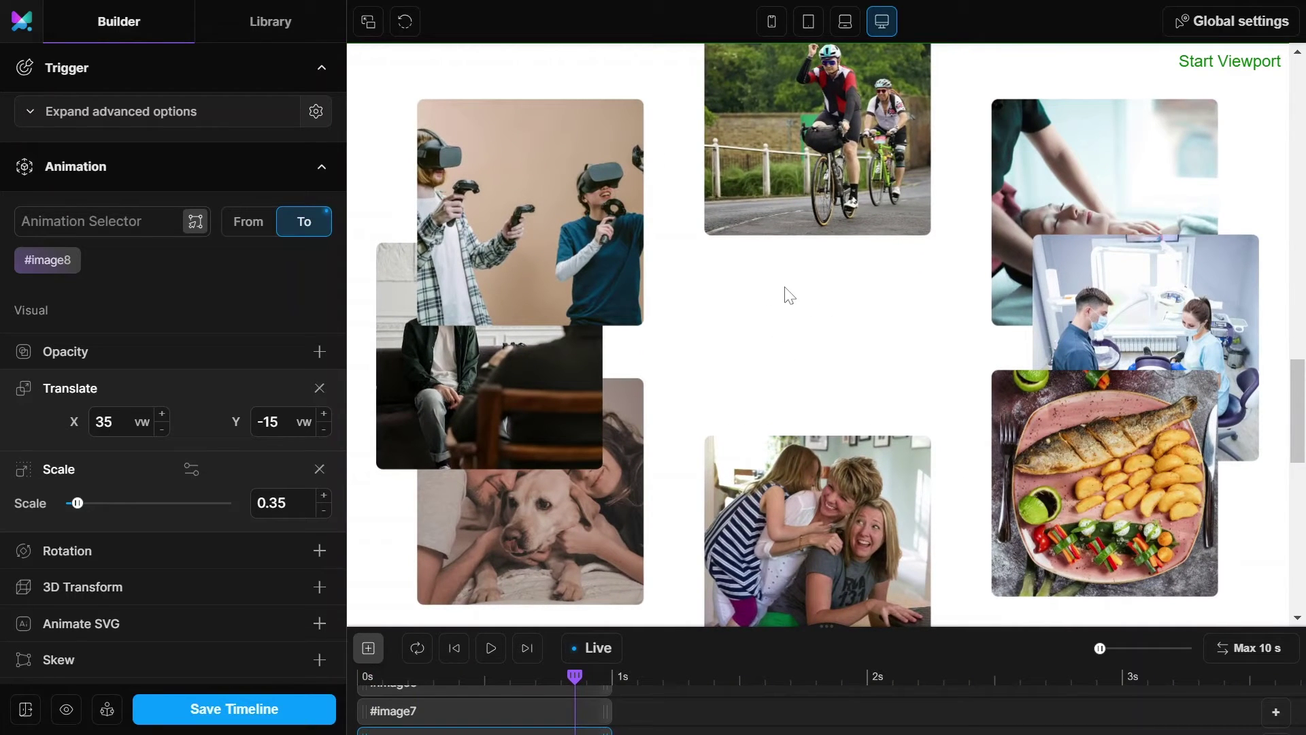
Add a new 0.5-second animation node after the image animations.
left_click(368, 648)
left_click(632, 719)
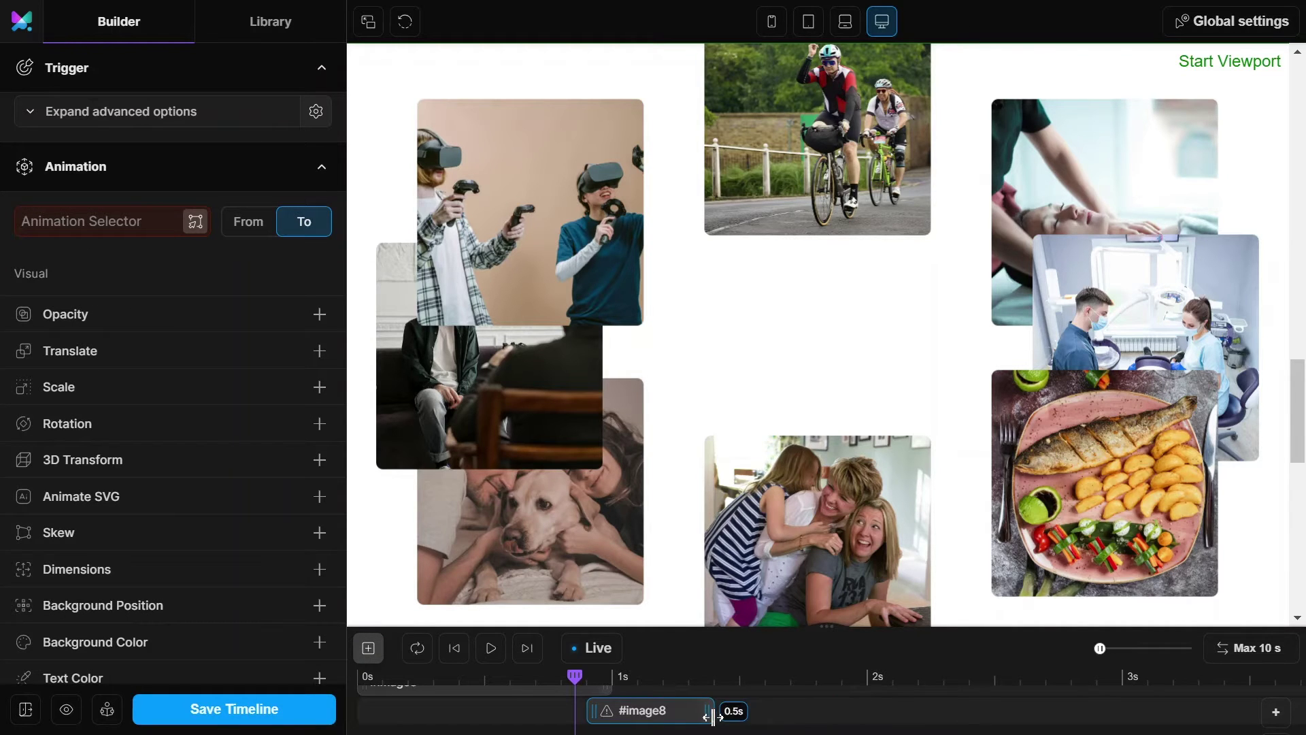
left_click_drag(715, 713, 710, 714)
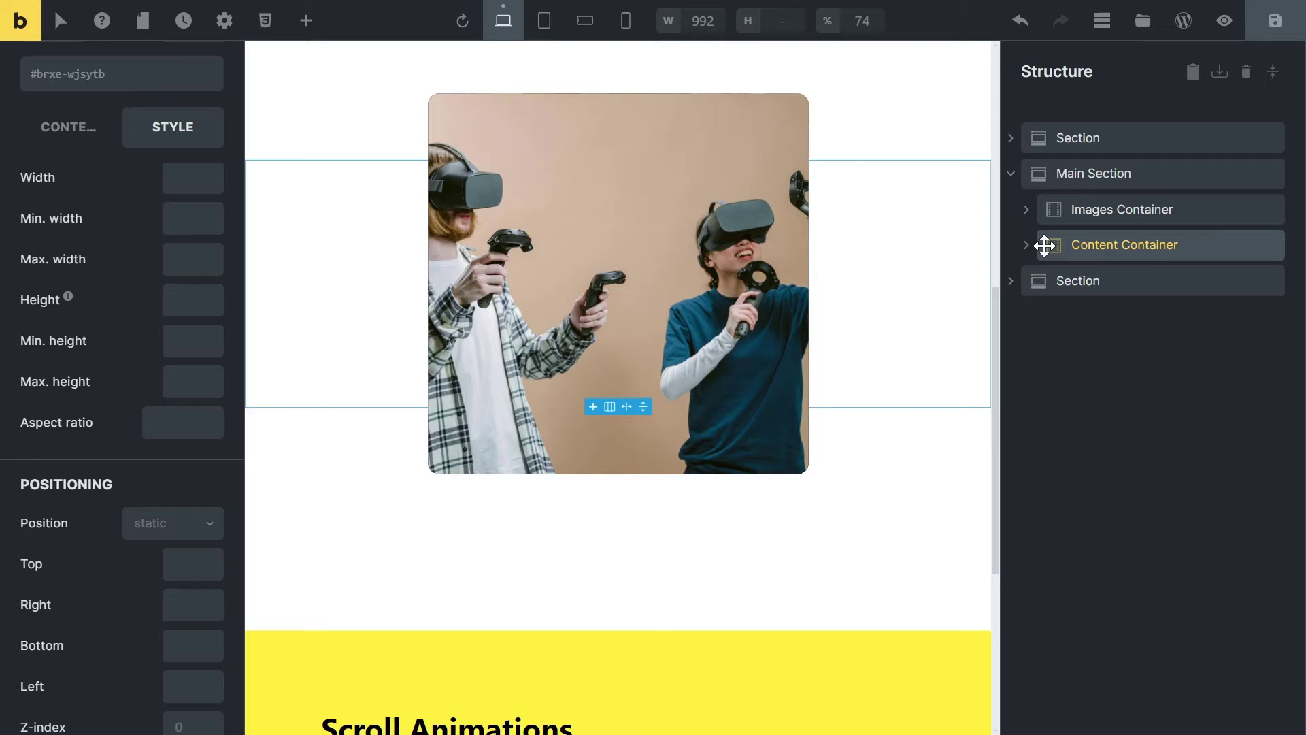
Copy the Heading element's ID from the Bricks Content Container.
left_click(1028, 246)
left_click(1123, 273)
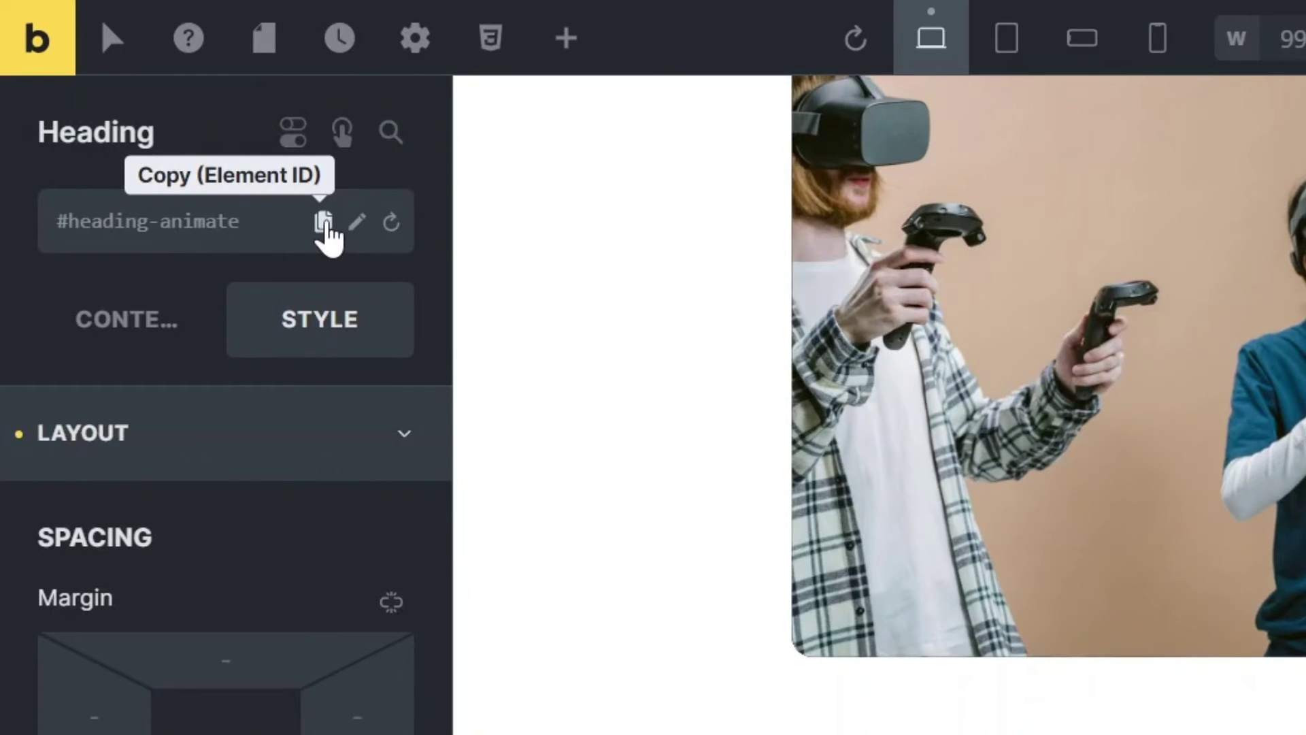
left_click(324, 222)
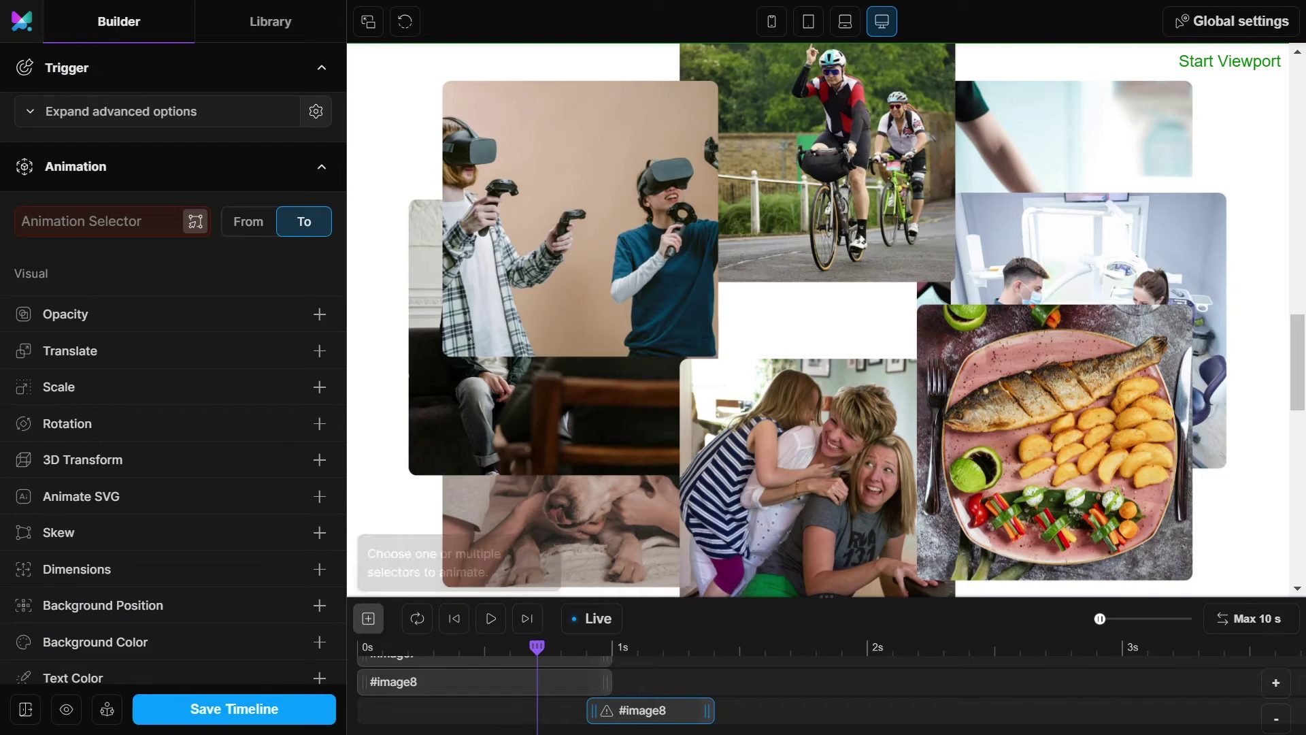
Target the new animation at #heading-animate and animate its opacity to 1.
left_click(97, 222)
key("ctrl+v")
key("Return")
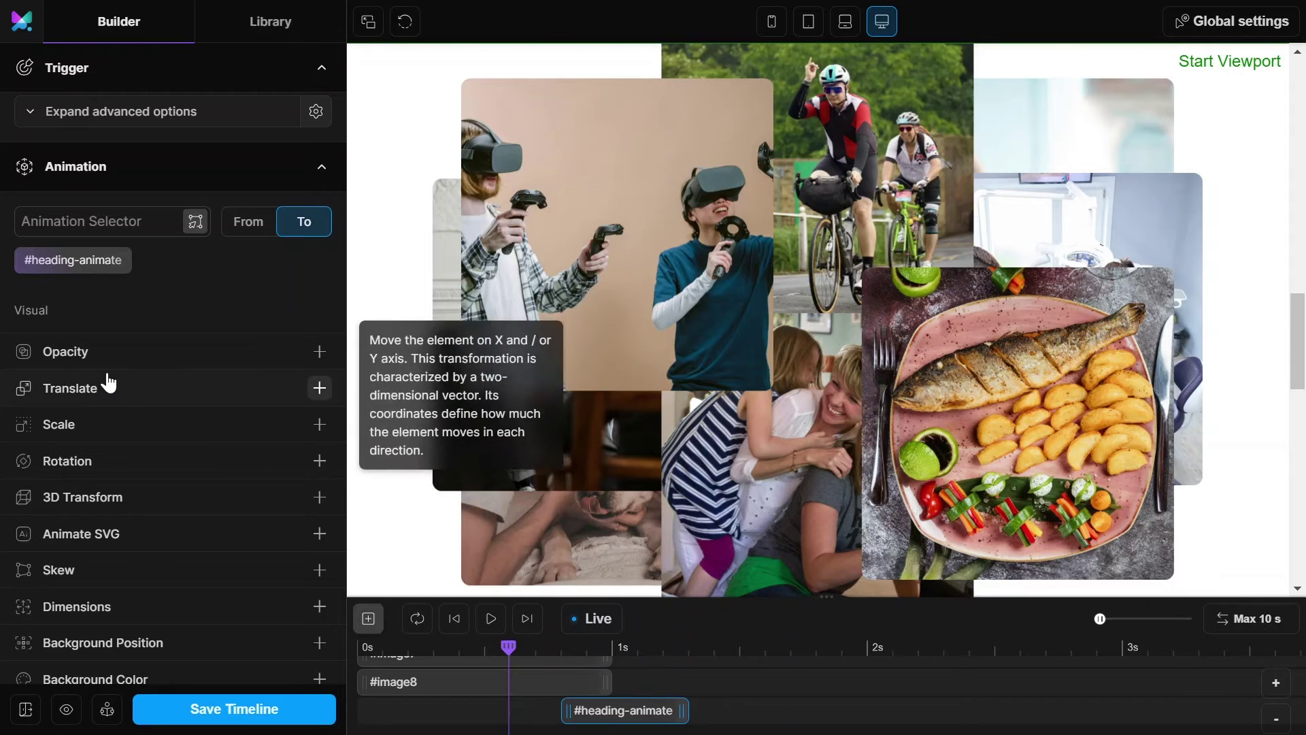
left_click(320, 352)
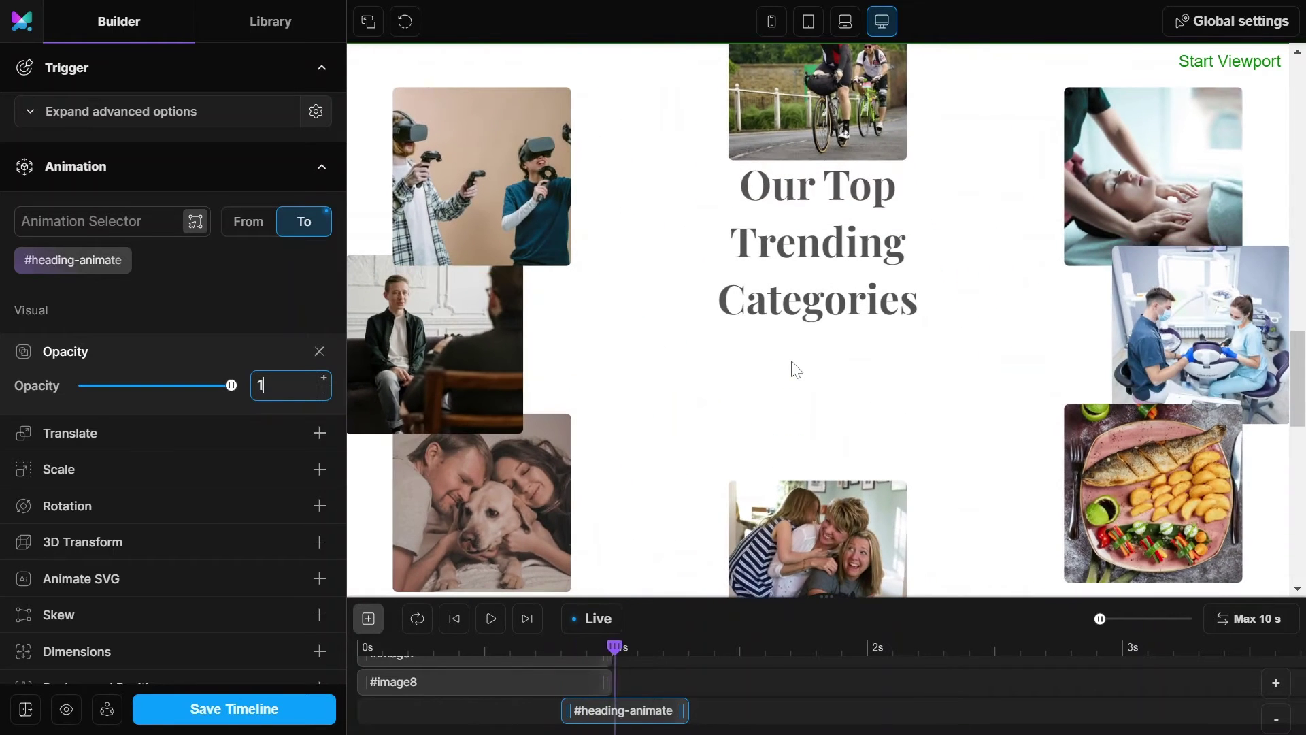
right_click(595, 711)
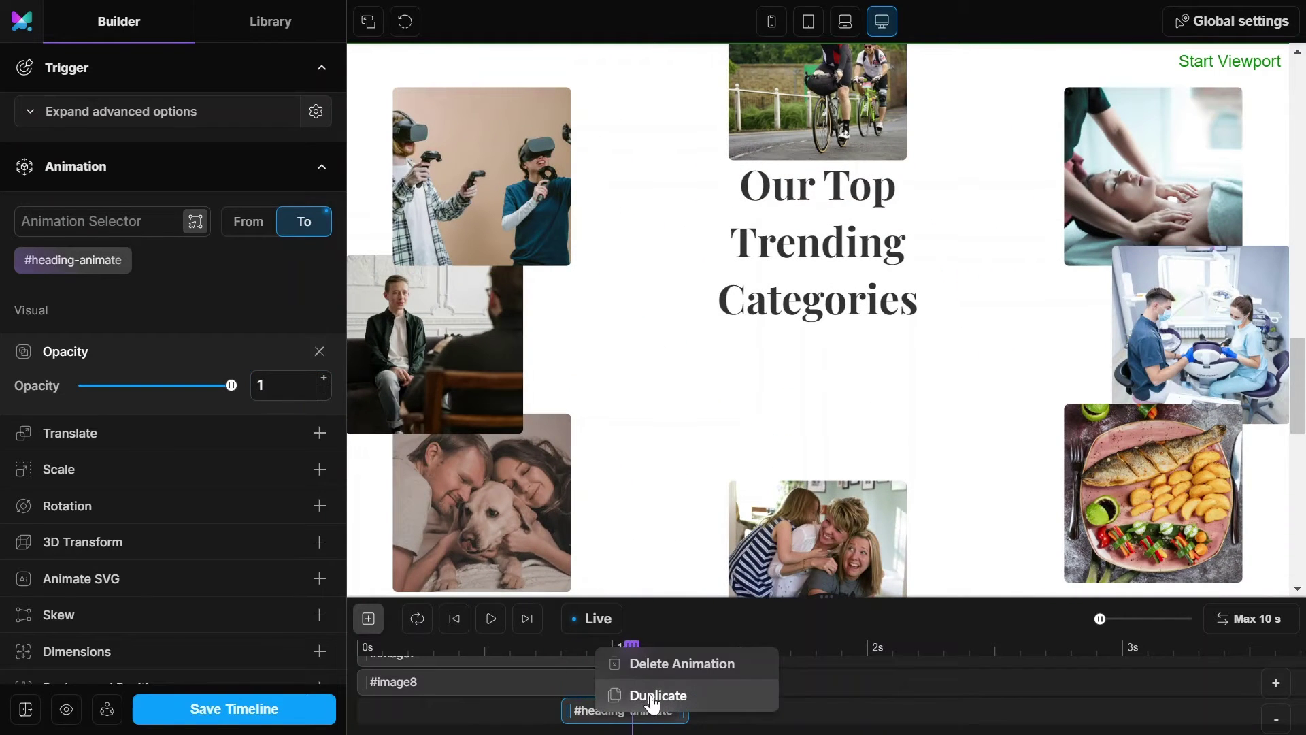
Duplicate the heading fade twice, with the first copy targeting #text-animate.
left_click(657, 696)
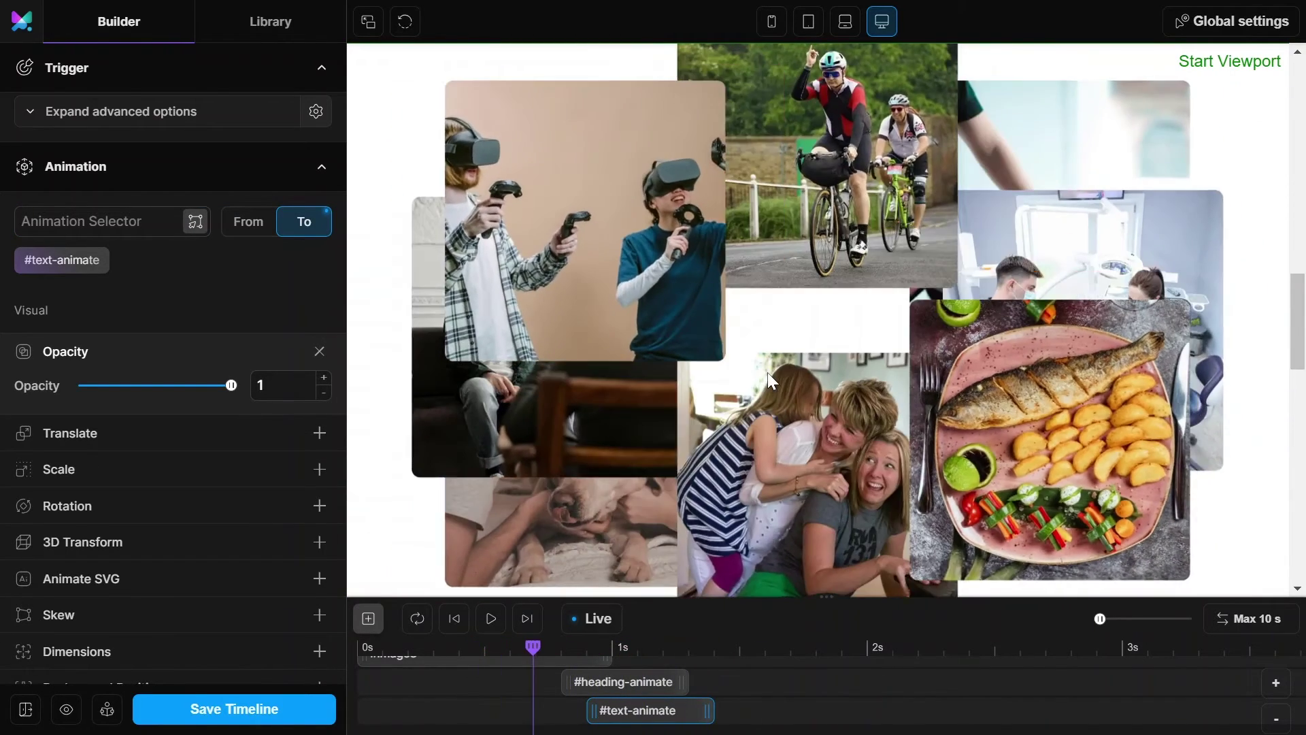
right_click(666, 713)
left_click(704, 699)
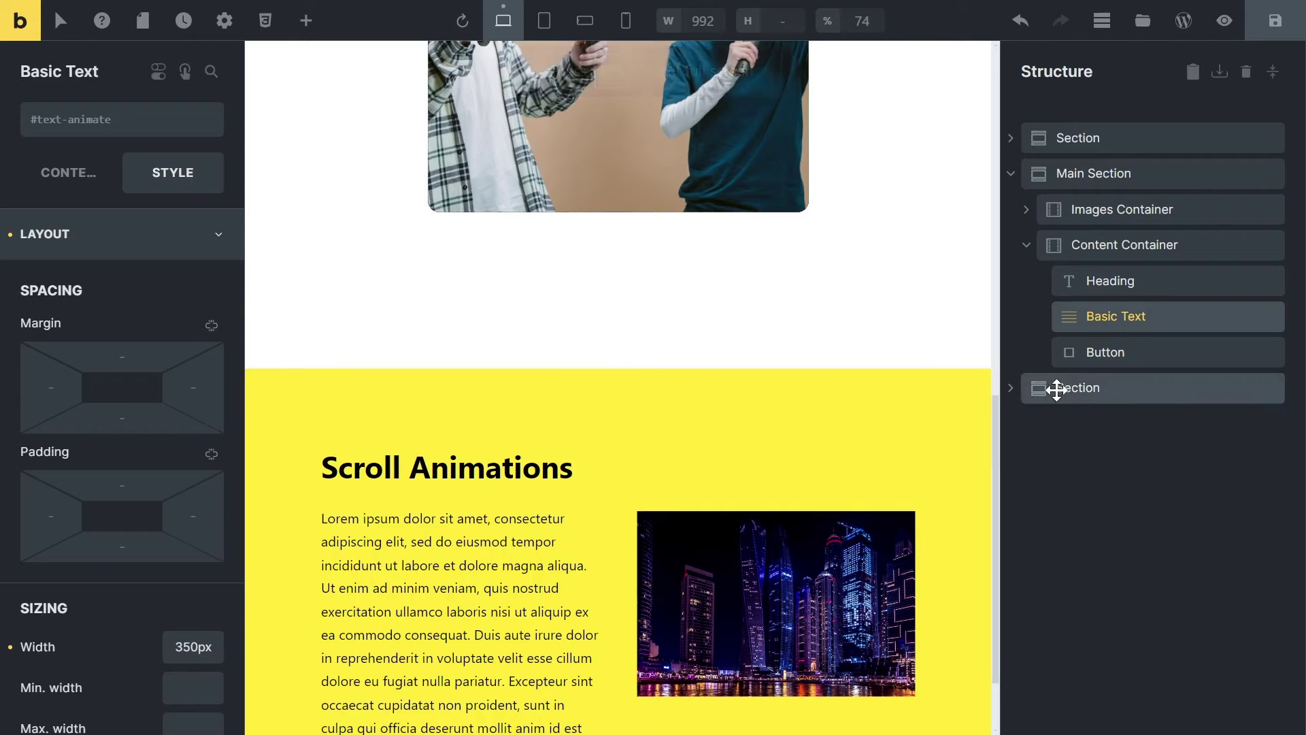
Retarget the second copy to #button-animate, copied from the Bricks Button element.
left_click(1106, 351)
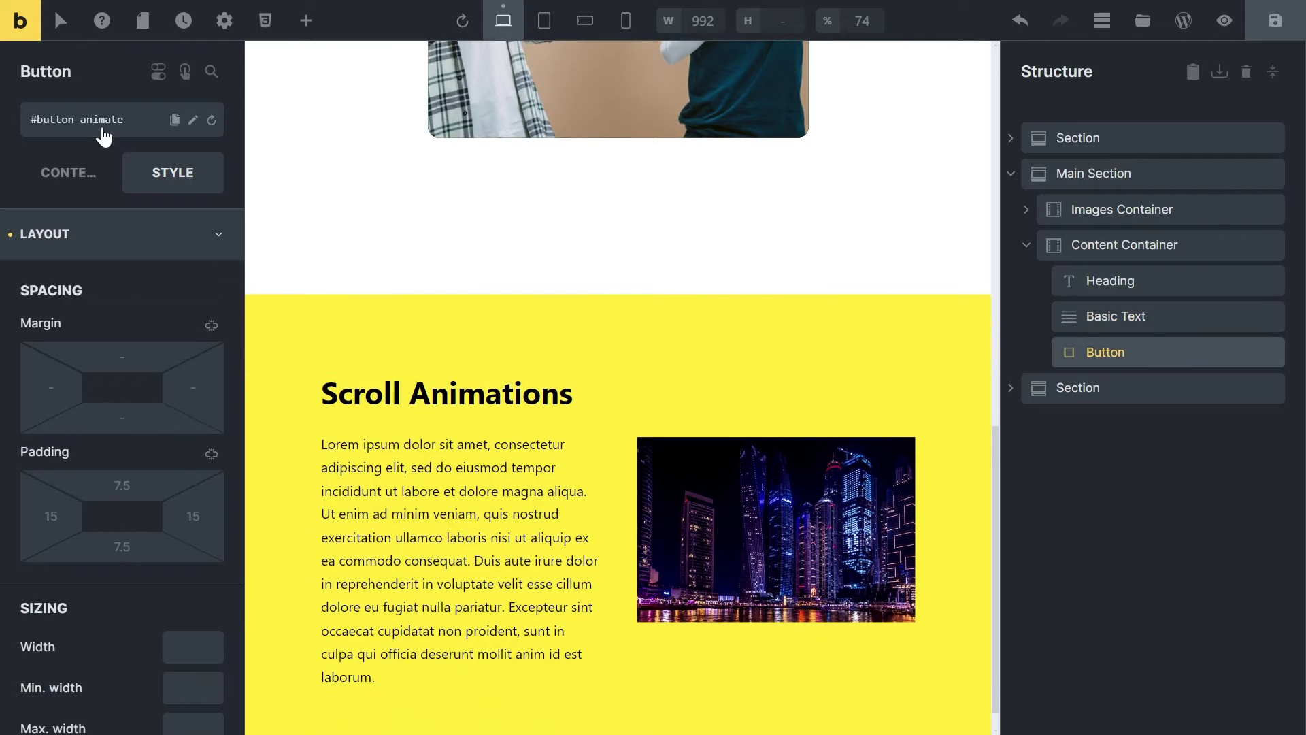
left_click(175, 120)
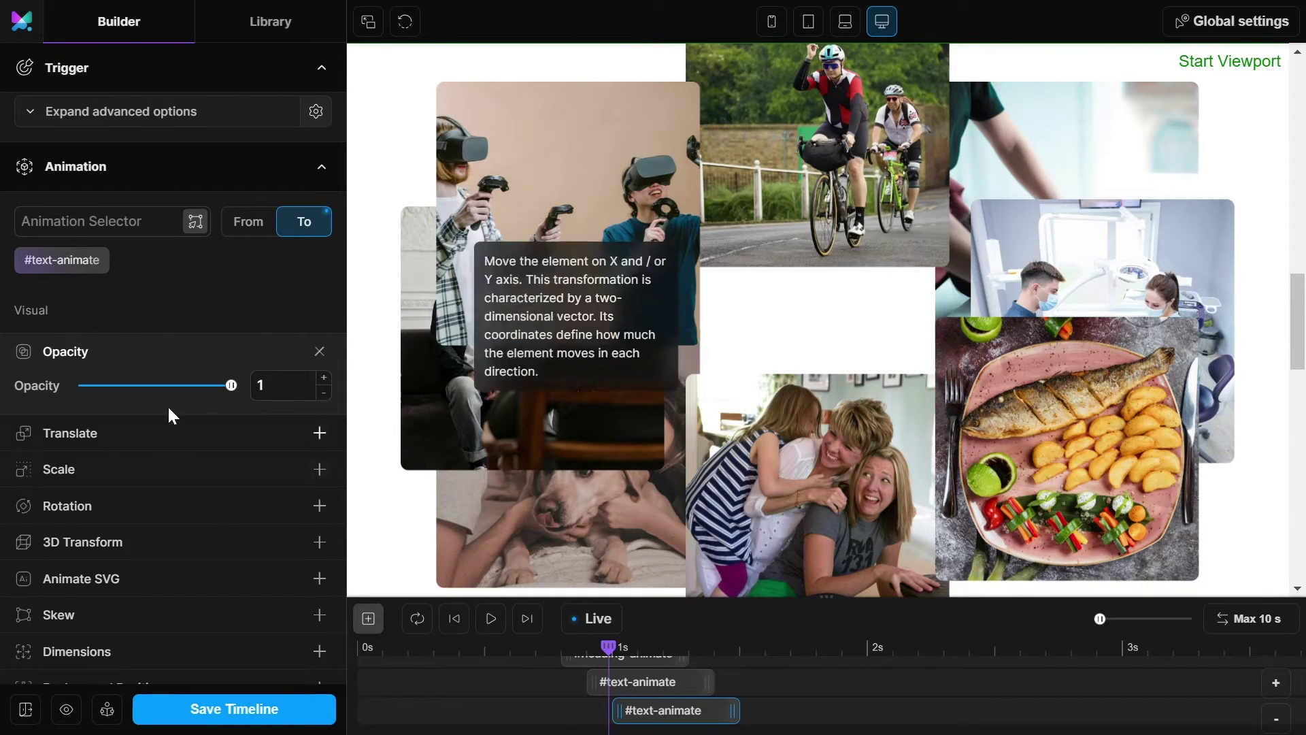
left_click(96, 262)
type("button")
key("Return")
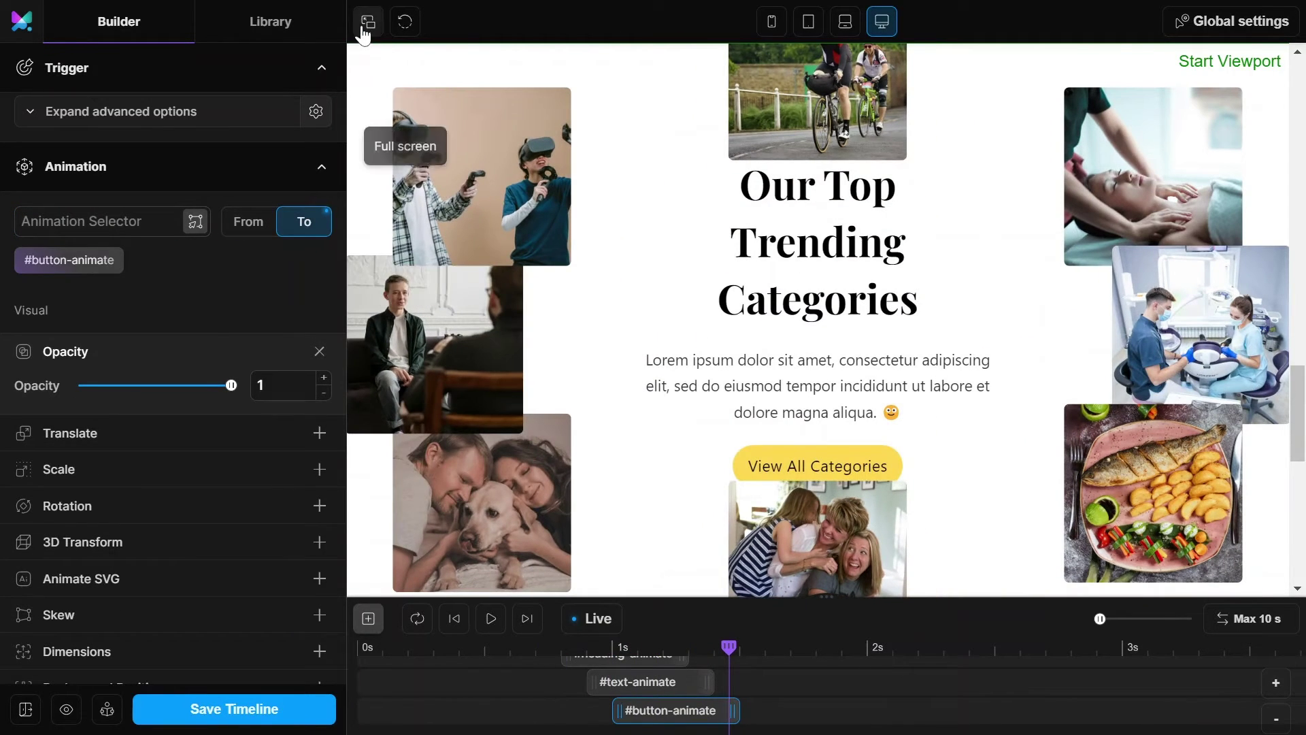
left_click(367, 23)
scroll(632, 299, "down", 5)
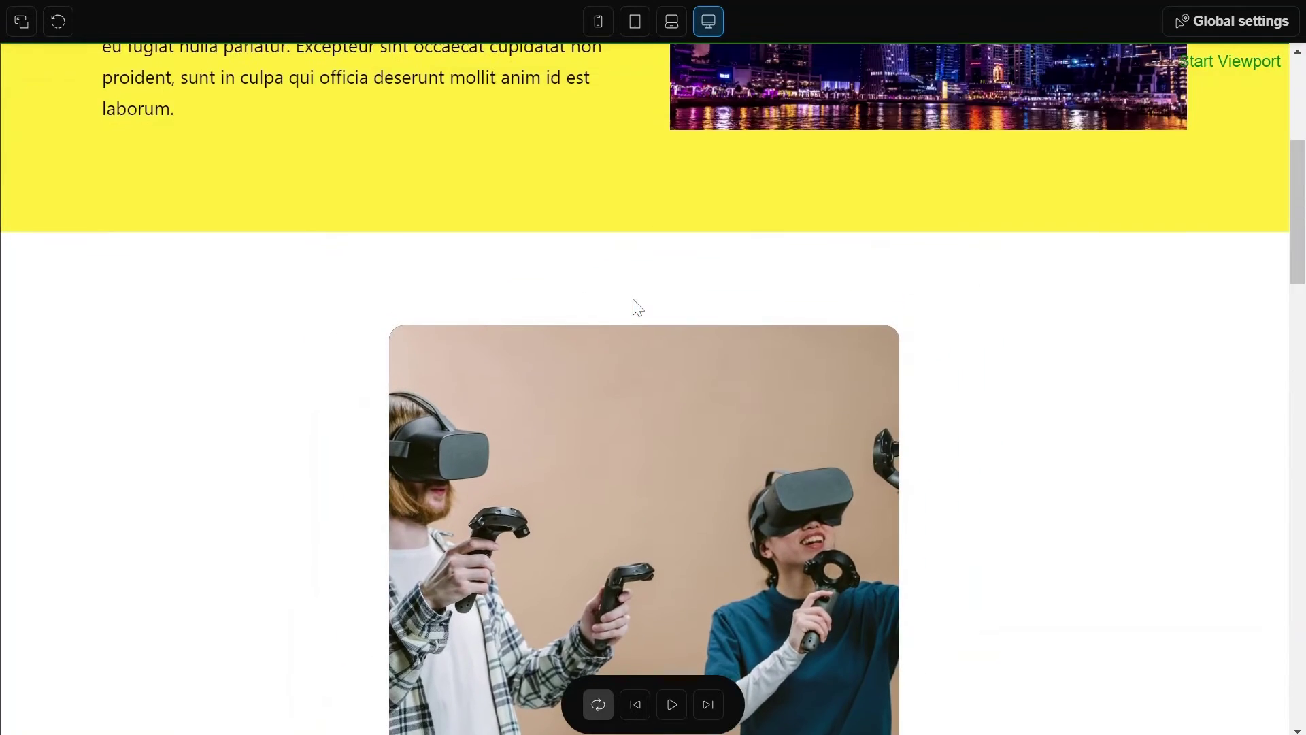
scroll(633, 299, "down", 5)
scroll(632, 299, "down", 3)
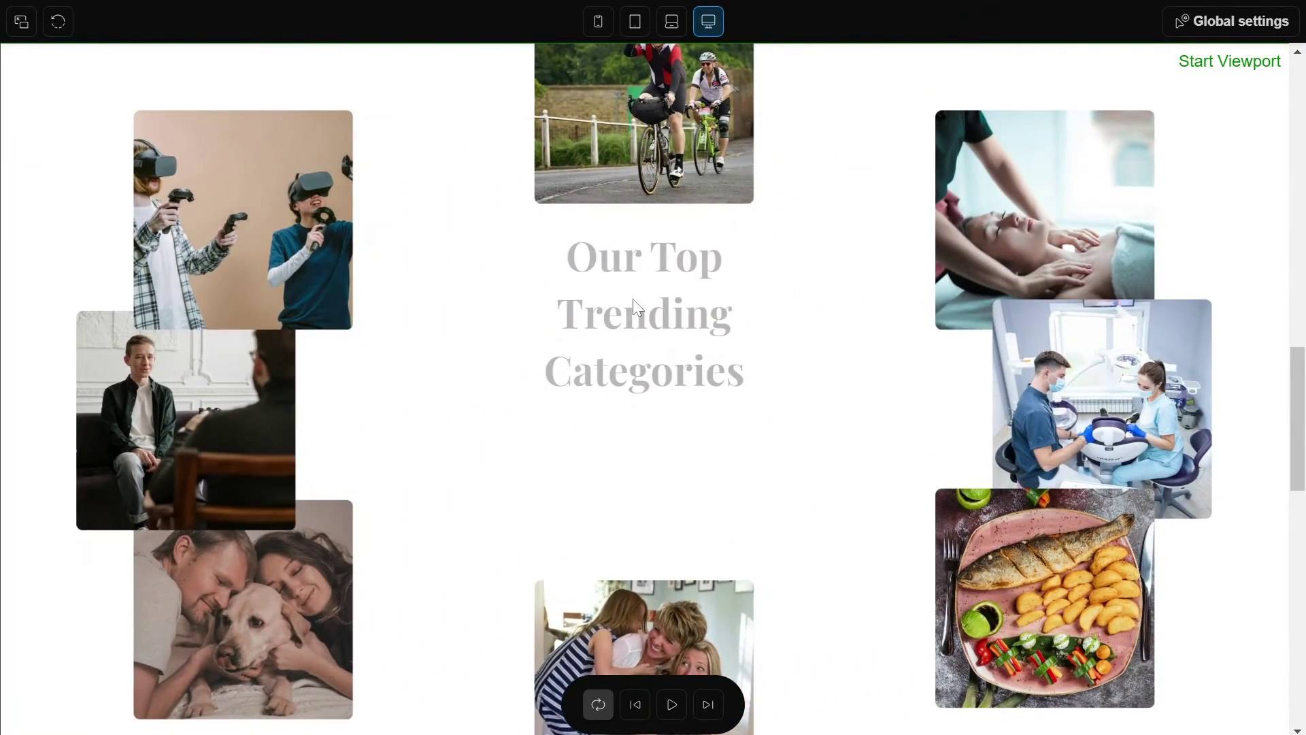
scroll(633, 300, "down", 2)
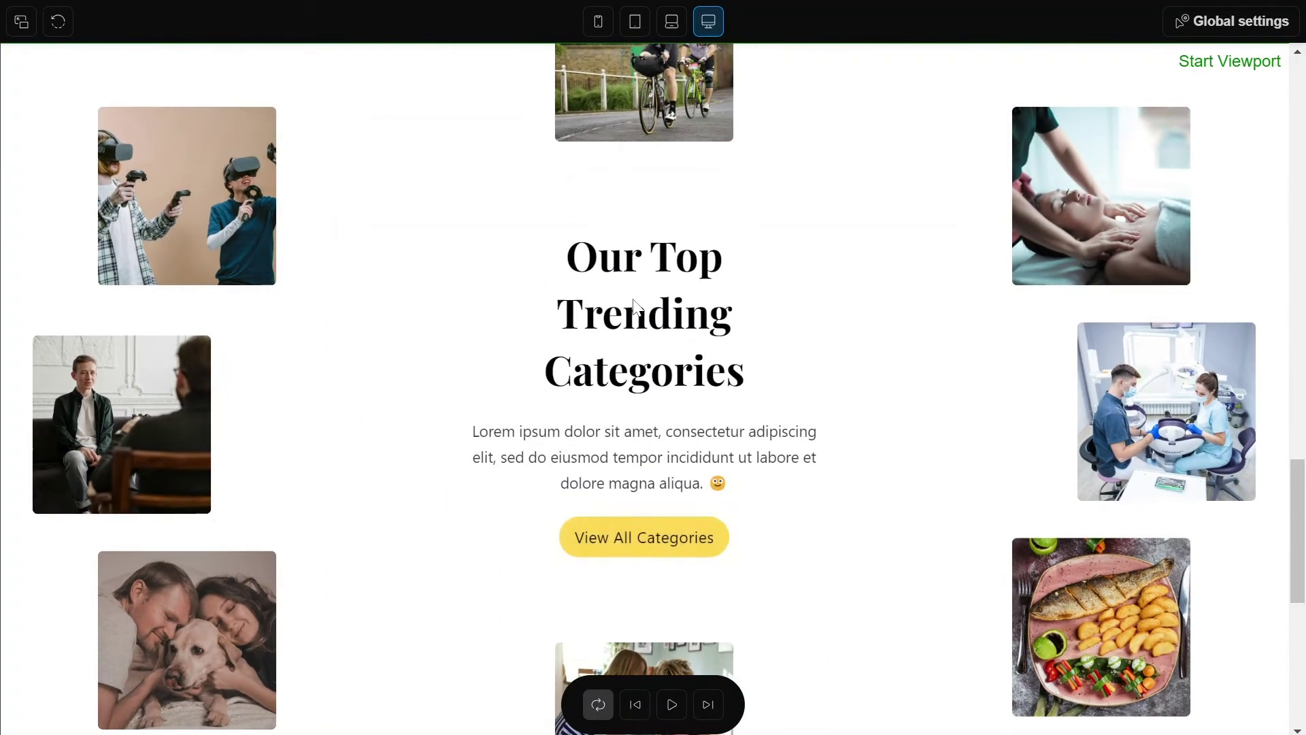
scroll(632, 299, "down", 5)
scroll(632, 299, "down", 4)
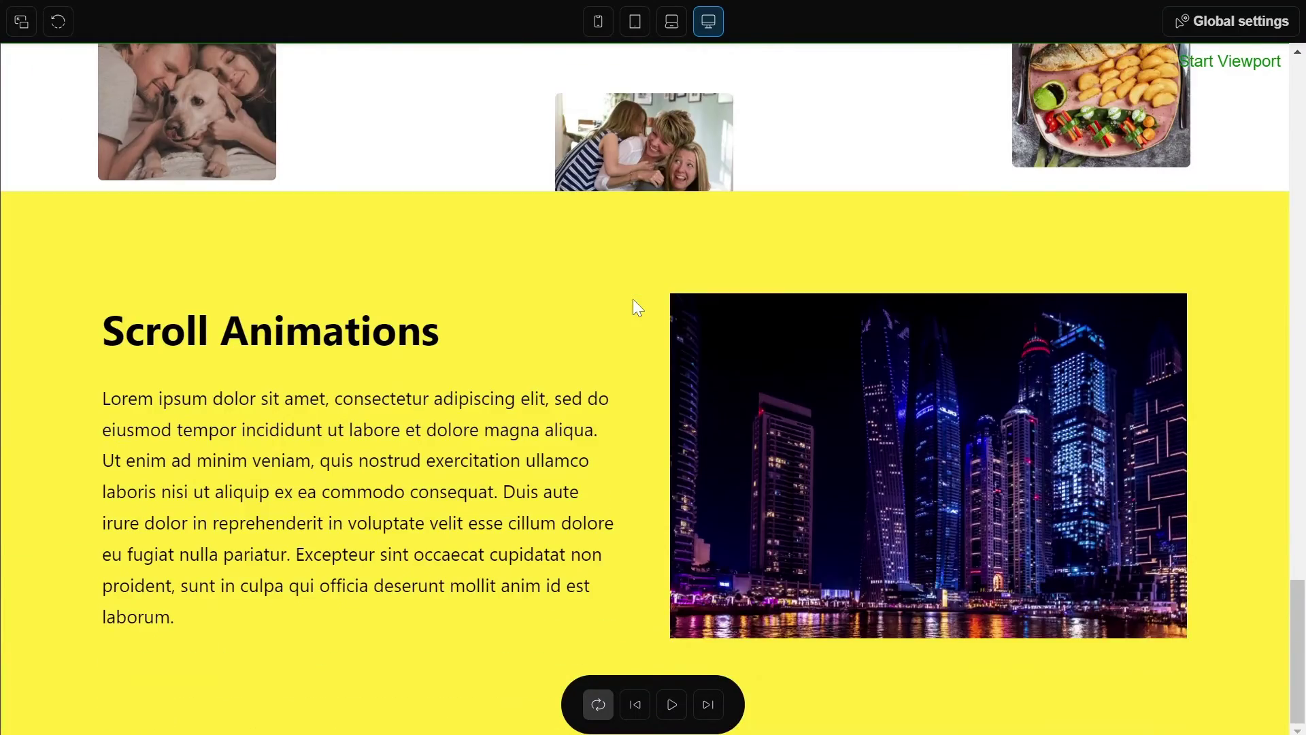
scroll(633, 299, "up", 6)
scroll(633, 299, "up", 3)
scroll(633, 300, "up", 2)
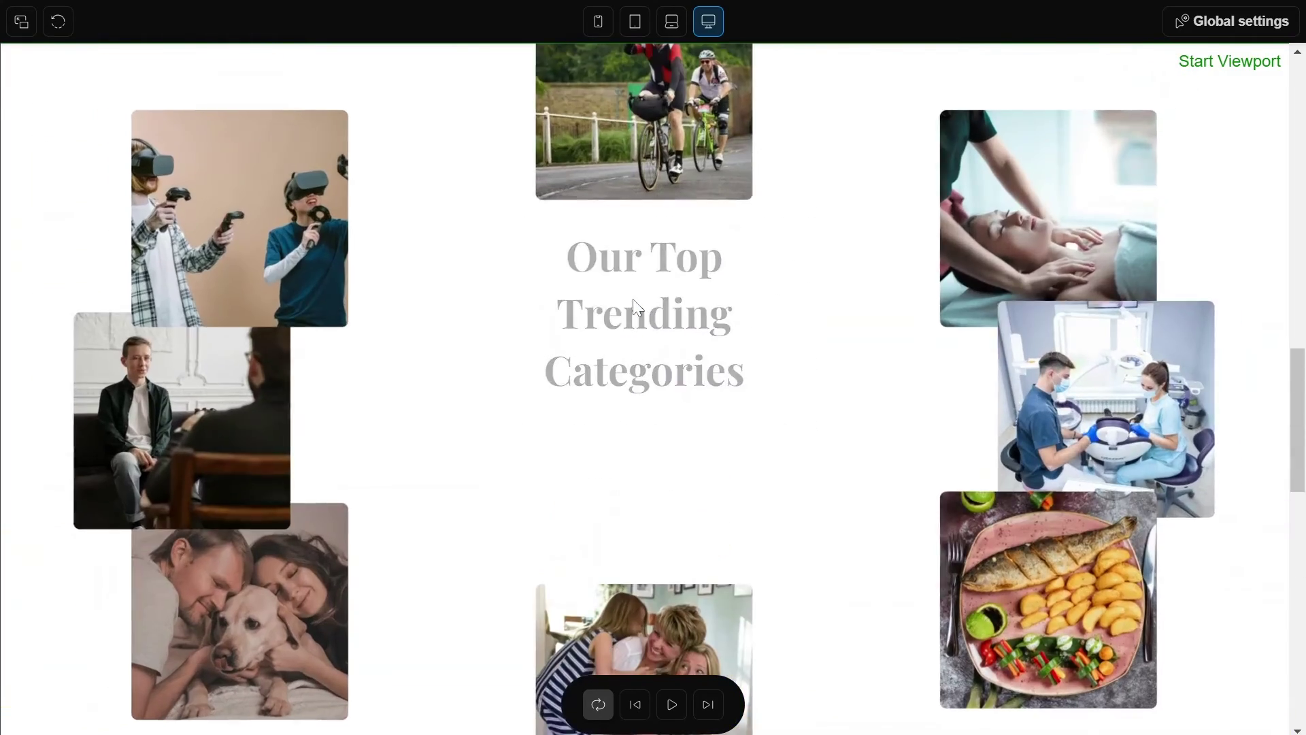
scroll(634, 298, "up", 5)
scroll(633, 307, "up", 4)
scroll(633, 307, "up", 4)
scroll(633, 307, "up", 4)
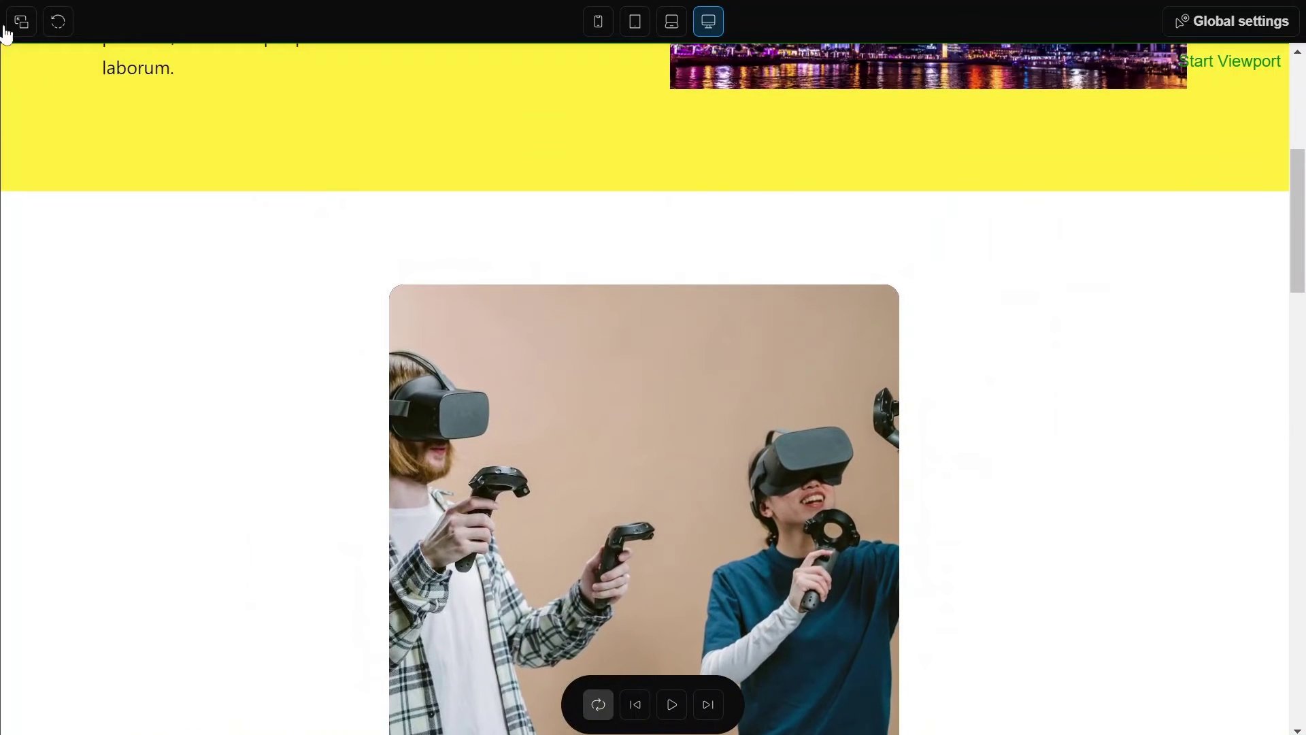
left_click(18, 23)
scroll(605, 282, "down", 4)
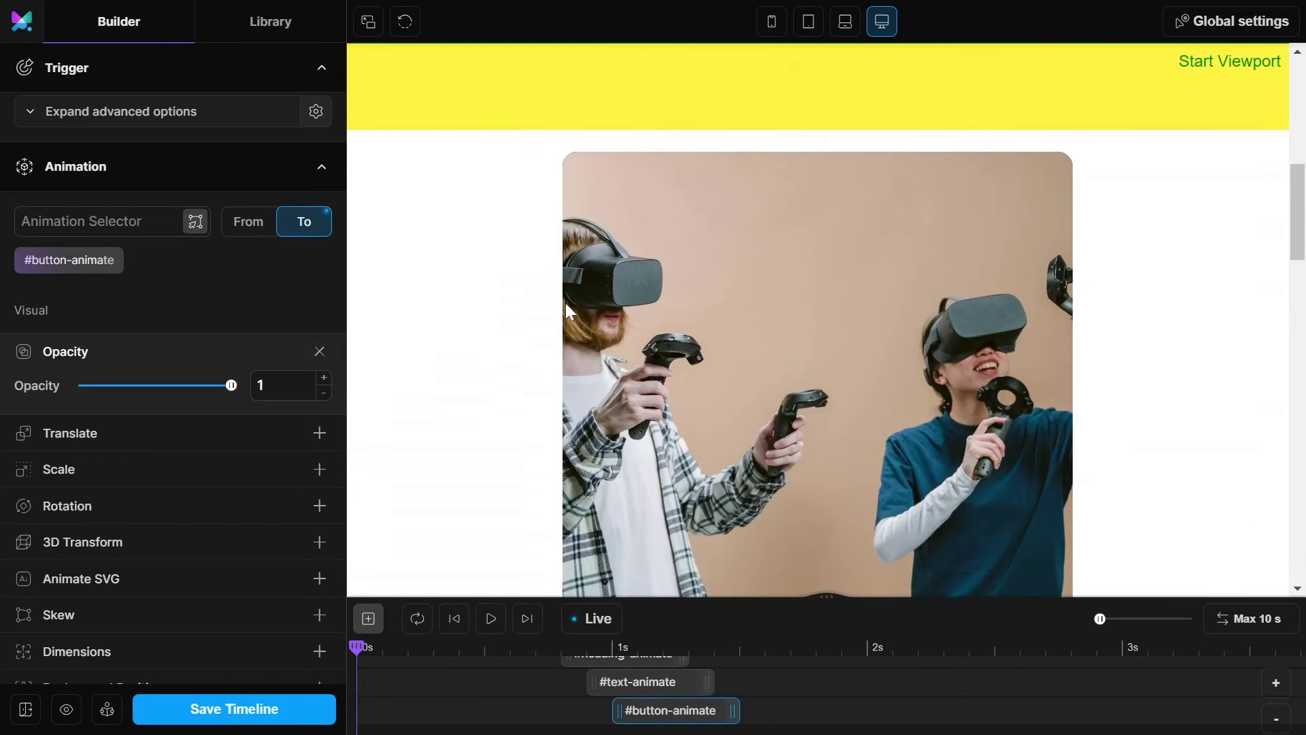
Save the timeline, check its playback at mobile width, and return to desktop preview.
left_click(241, 704)
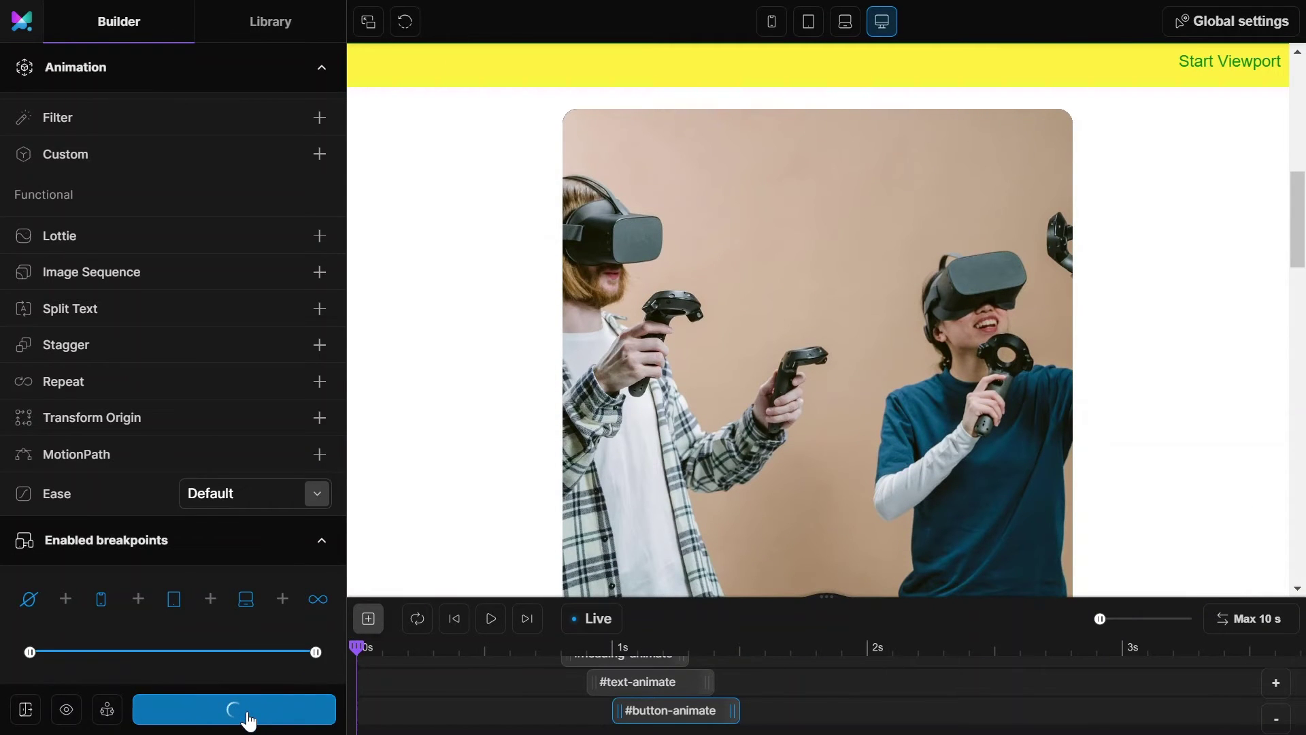
left_click(771, 22)
scroll(761, 427, "down", 3)
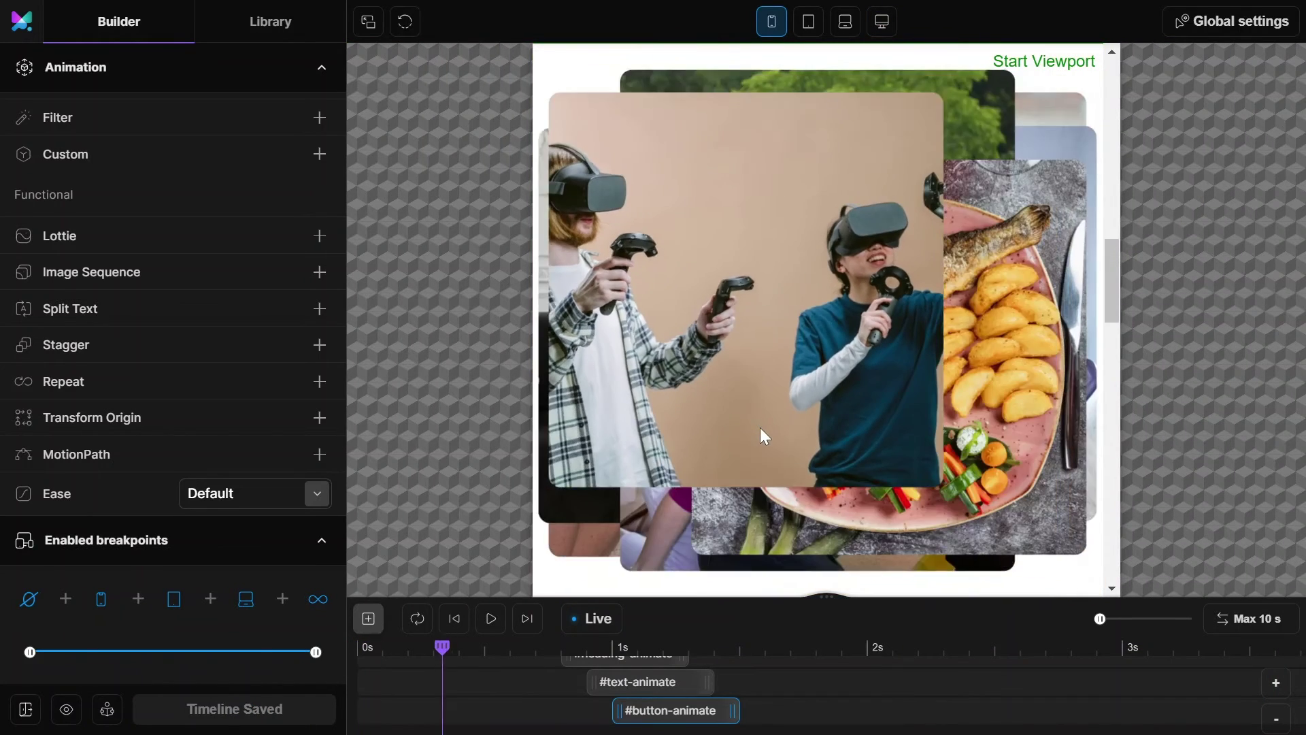
scroll(760, 428, "up", 5)
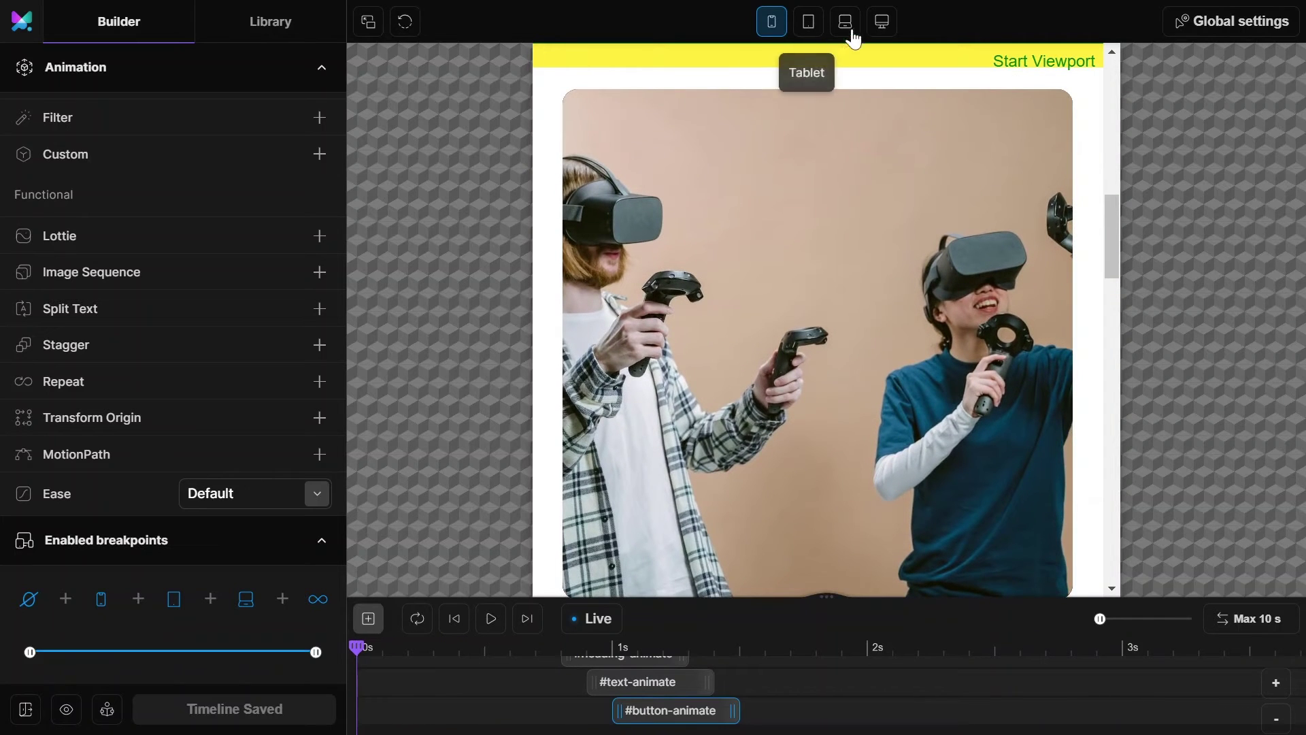
left_click(882, 21)
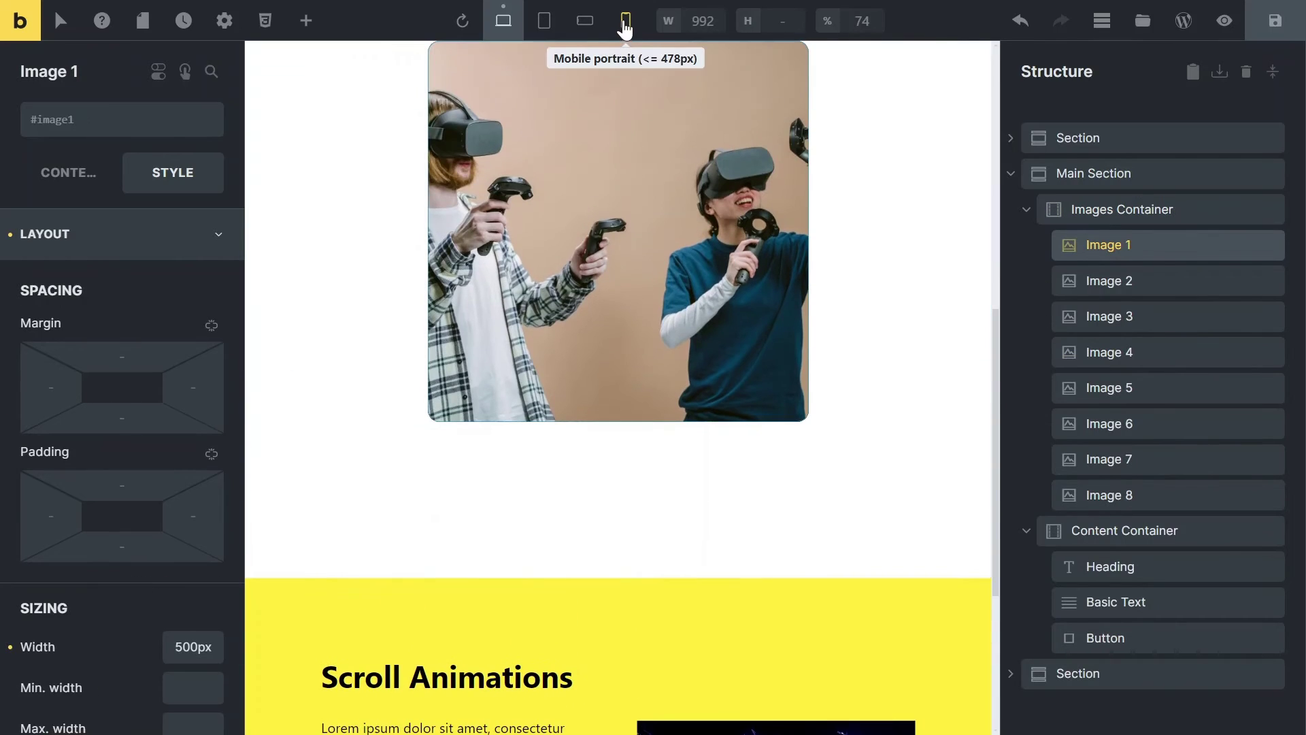
At the mobile portrait breakpoint, size Image 2 to 350px by 350px.
left_click(625, 25)
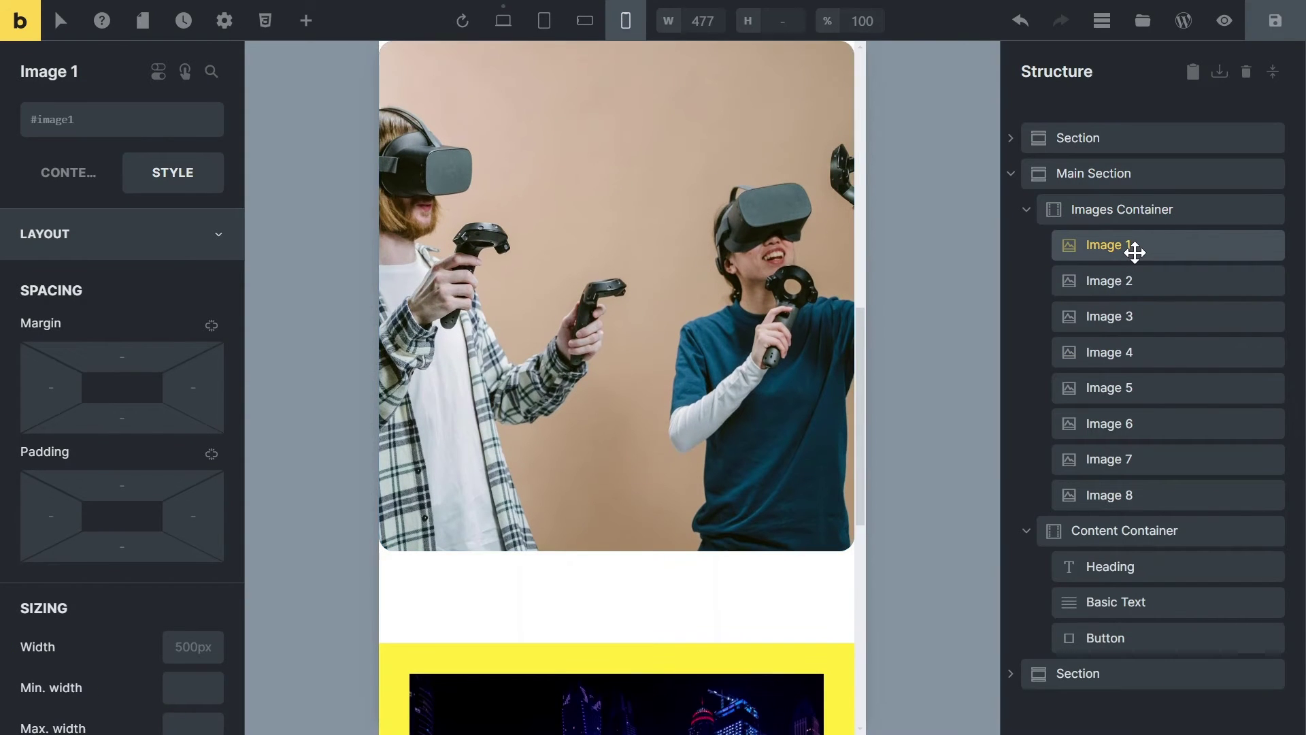
scroll(123, 294, "down", 3)
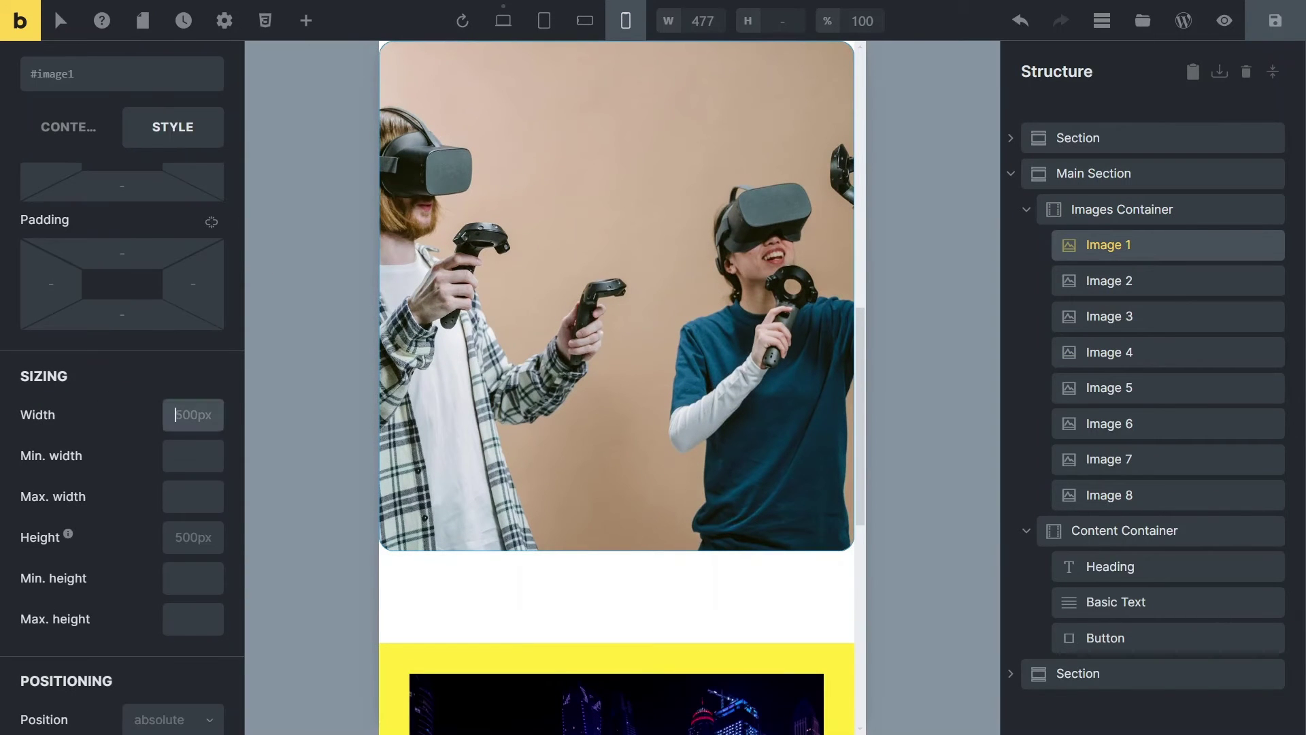
type("350px350px")
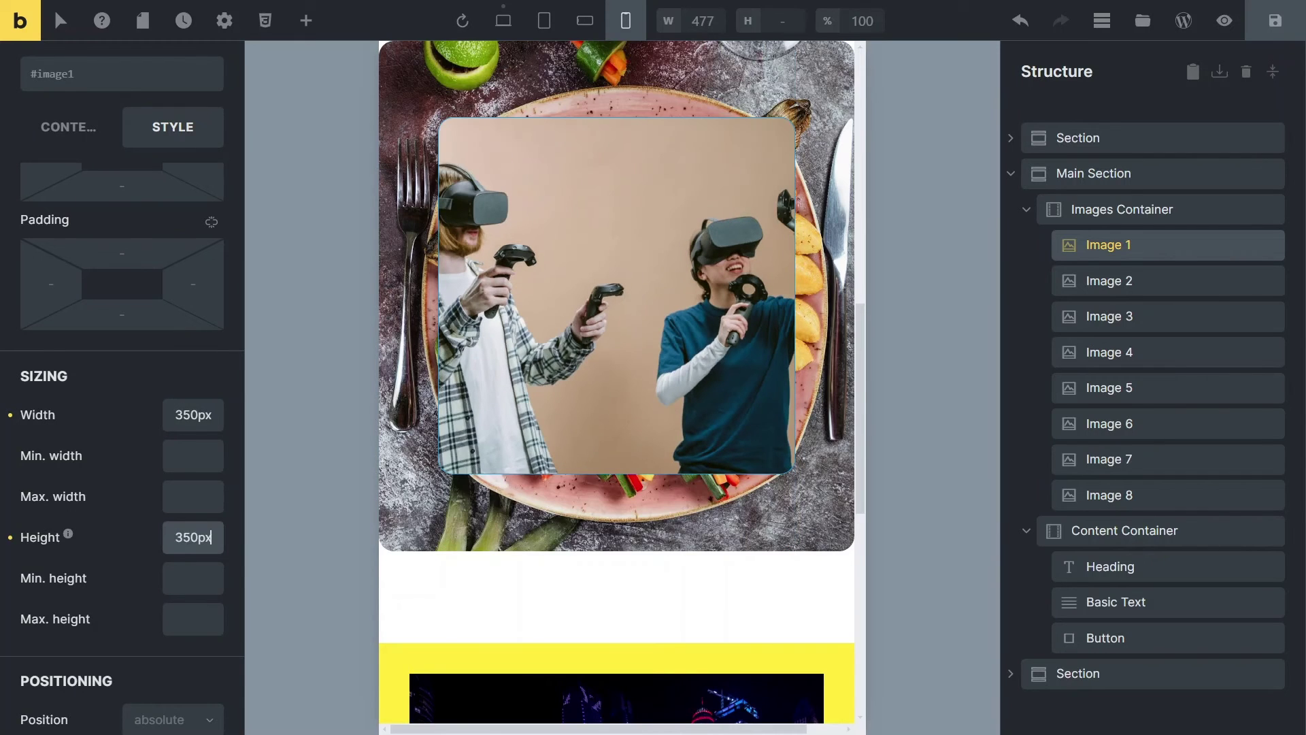
left_click(1109, 281)
scroll(166, 459, "down", 2)
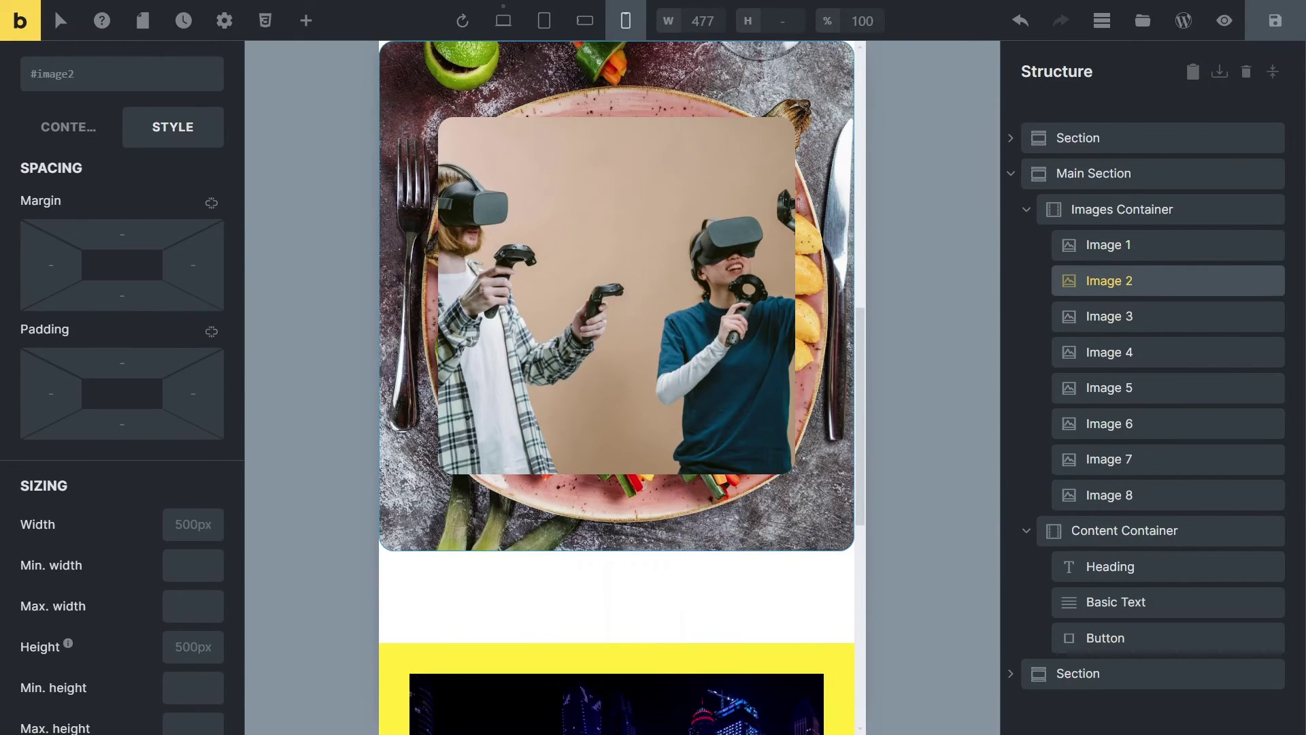
left_click(193, 523)
type("350px")
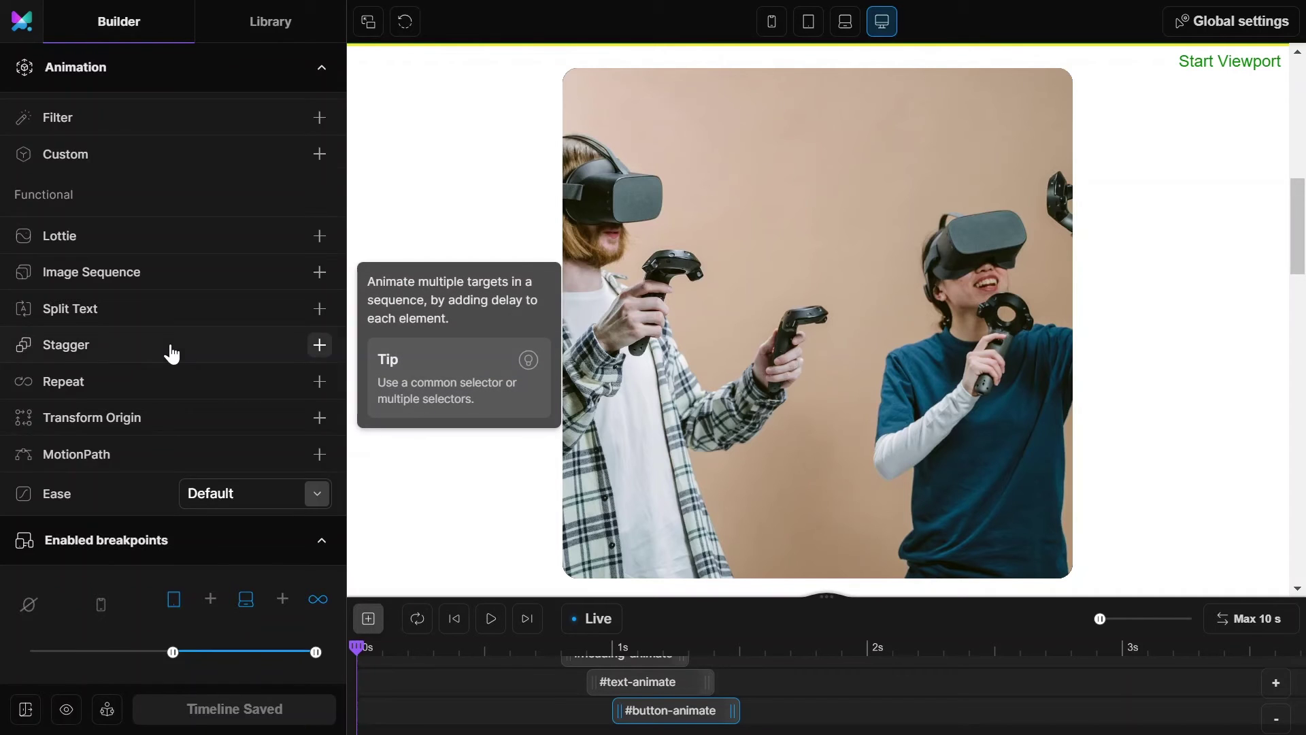
scroll(172, 352, "up", 5)
scroll(173, 352, "up", 5)
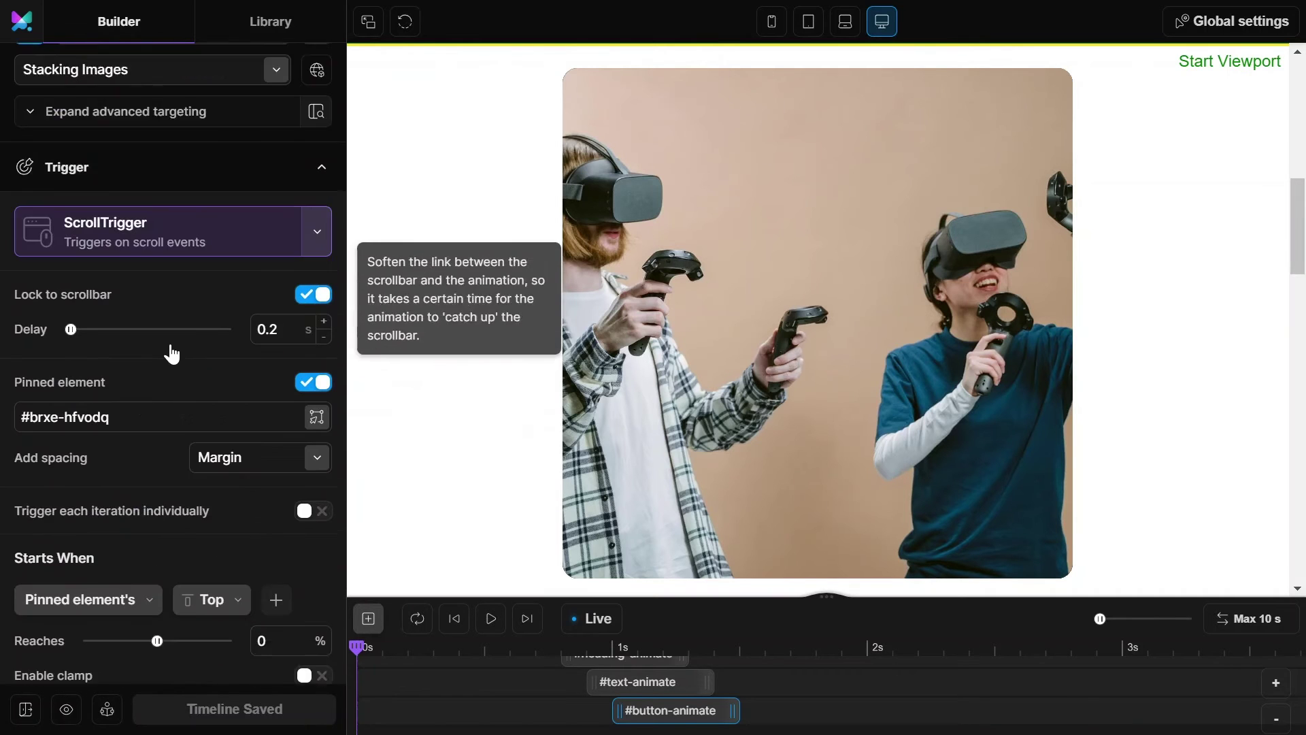
scroll(172, 352, "up", 3)
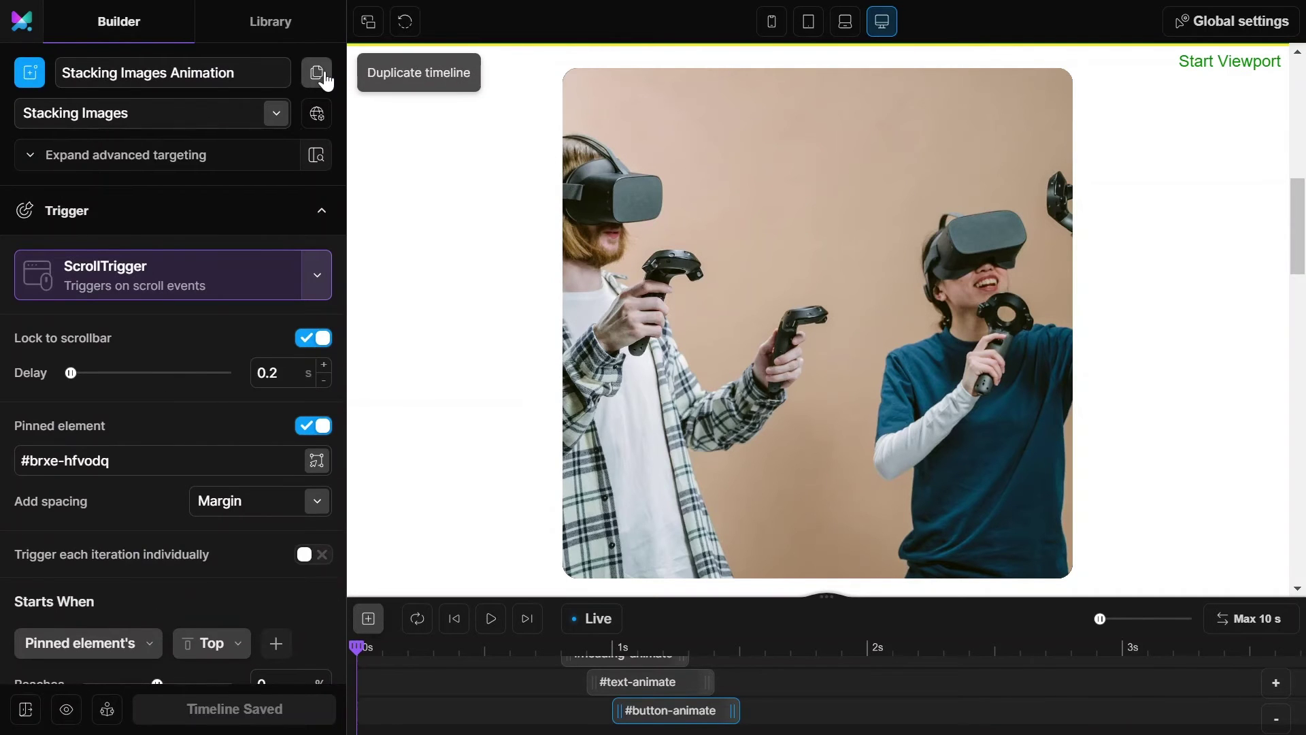
Duplicate the timeline as 'Stacking Images Animation Mobile' and preview at mobile width.
left_click(369, 22)
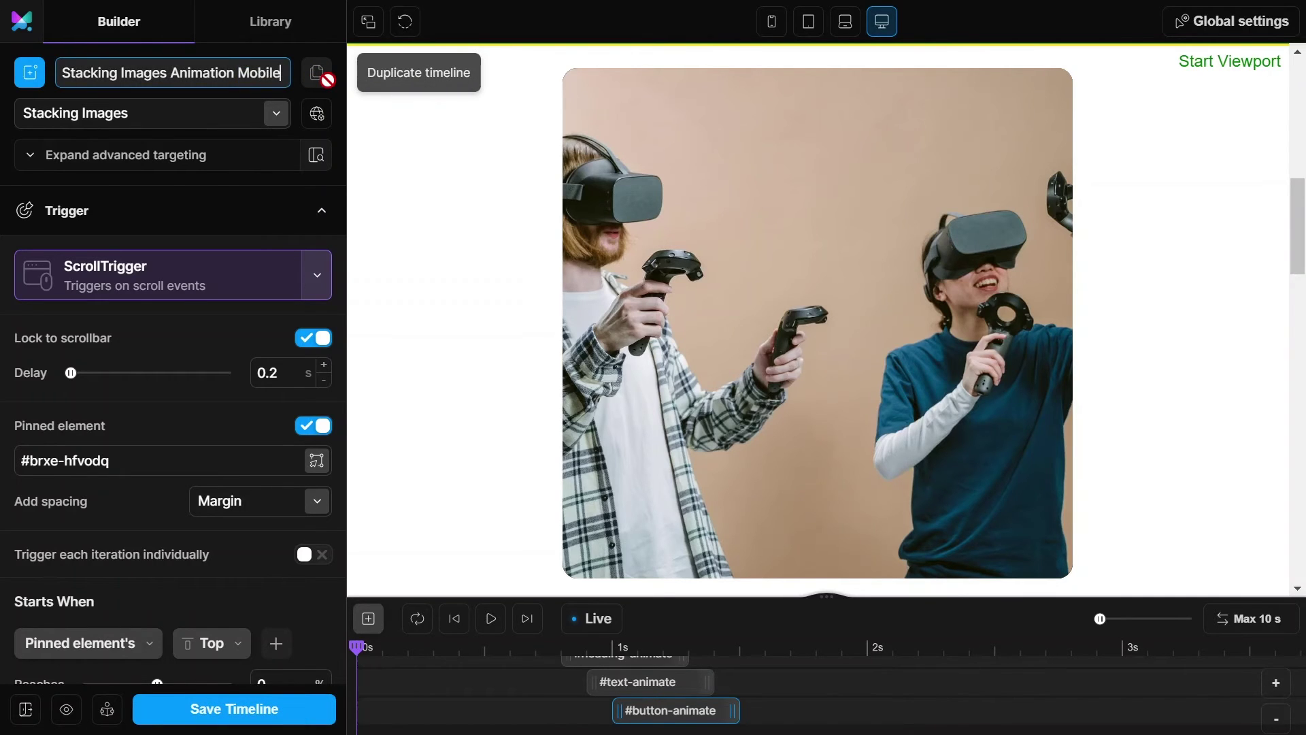
scroll(153, 409, "down", 5)
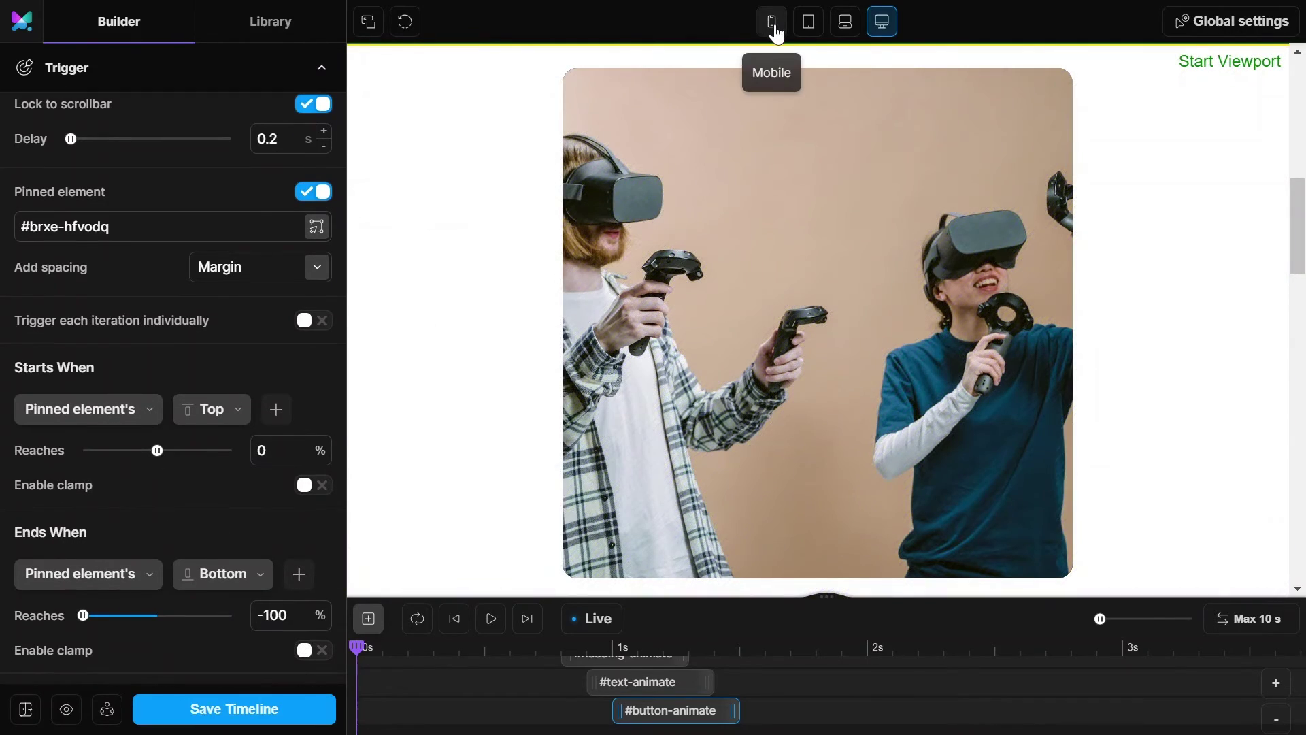
left_click(771, 21)
scroll(153, 408, "down", 10)
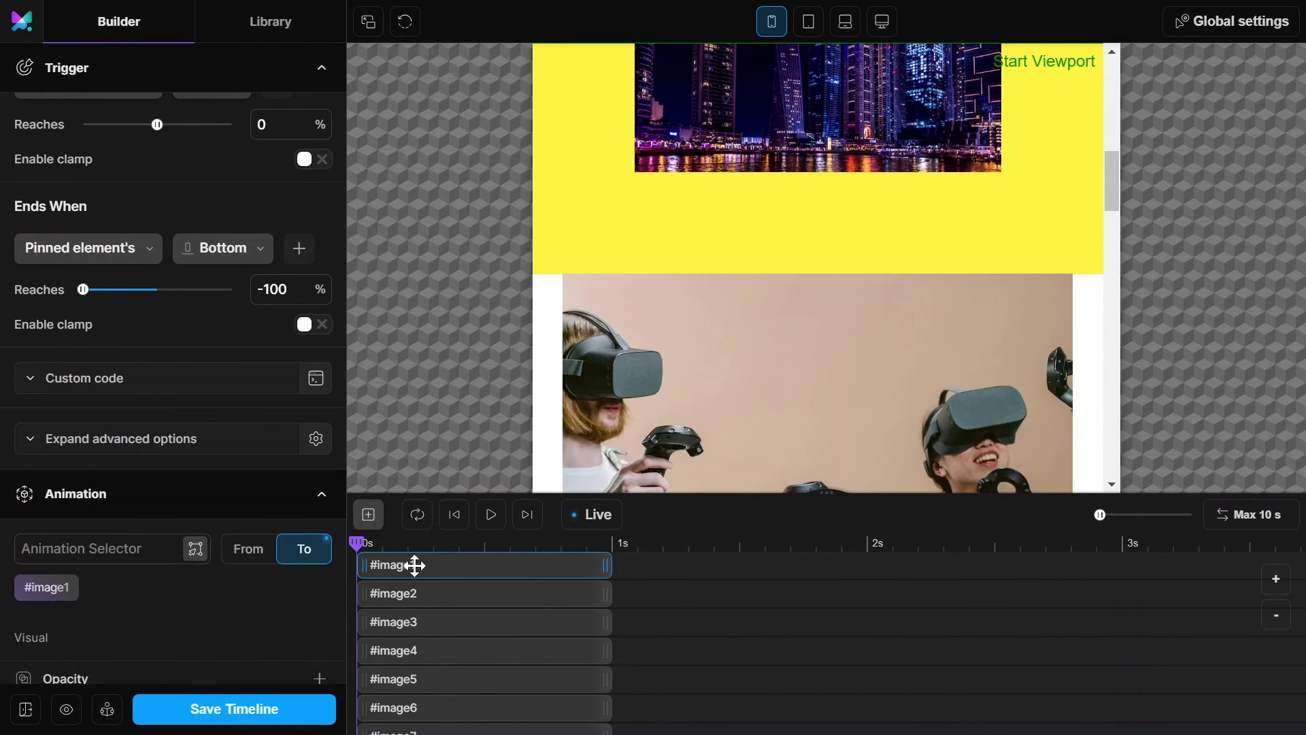
scroll(115, 306, "down", 5)
scroll(115, 355, "down", 3)
Change #image1's X offset and set #image1 and #image2 to scale 0.3.
left_click(106, 377)
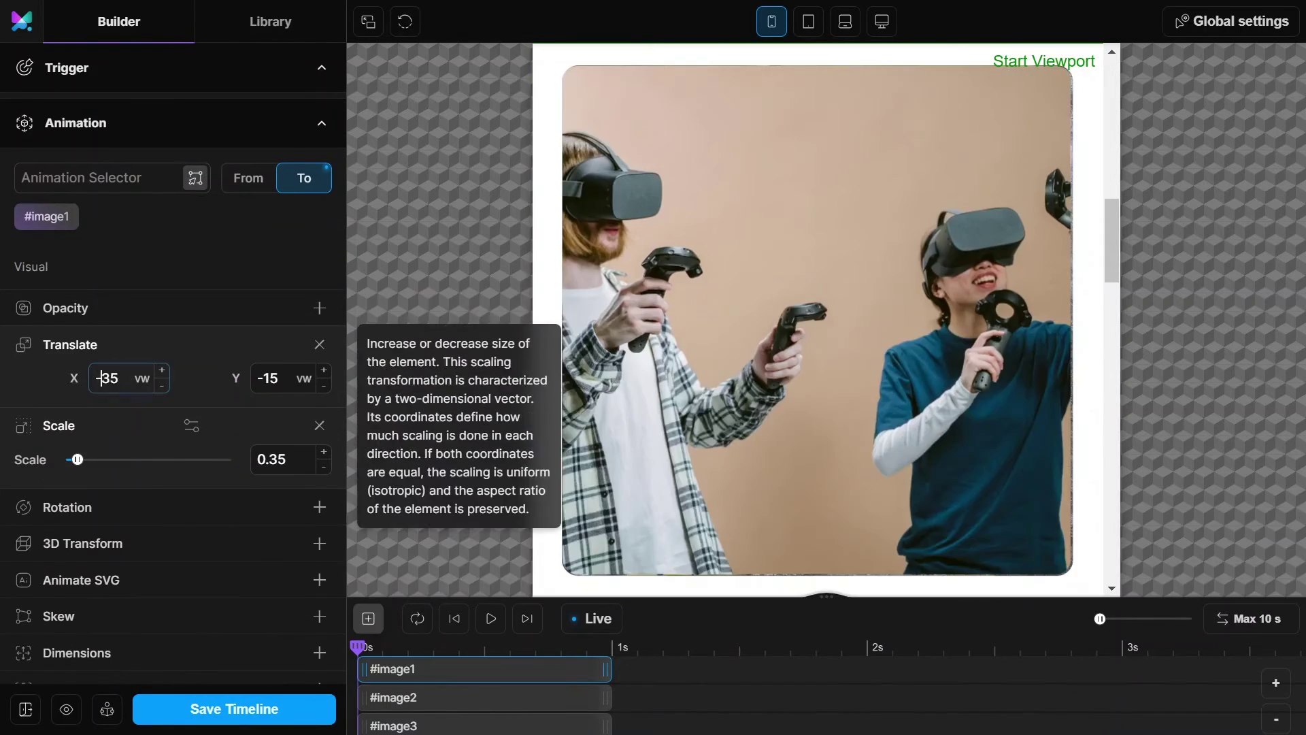
type("40")
key("Tab")
type("-30")
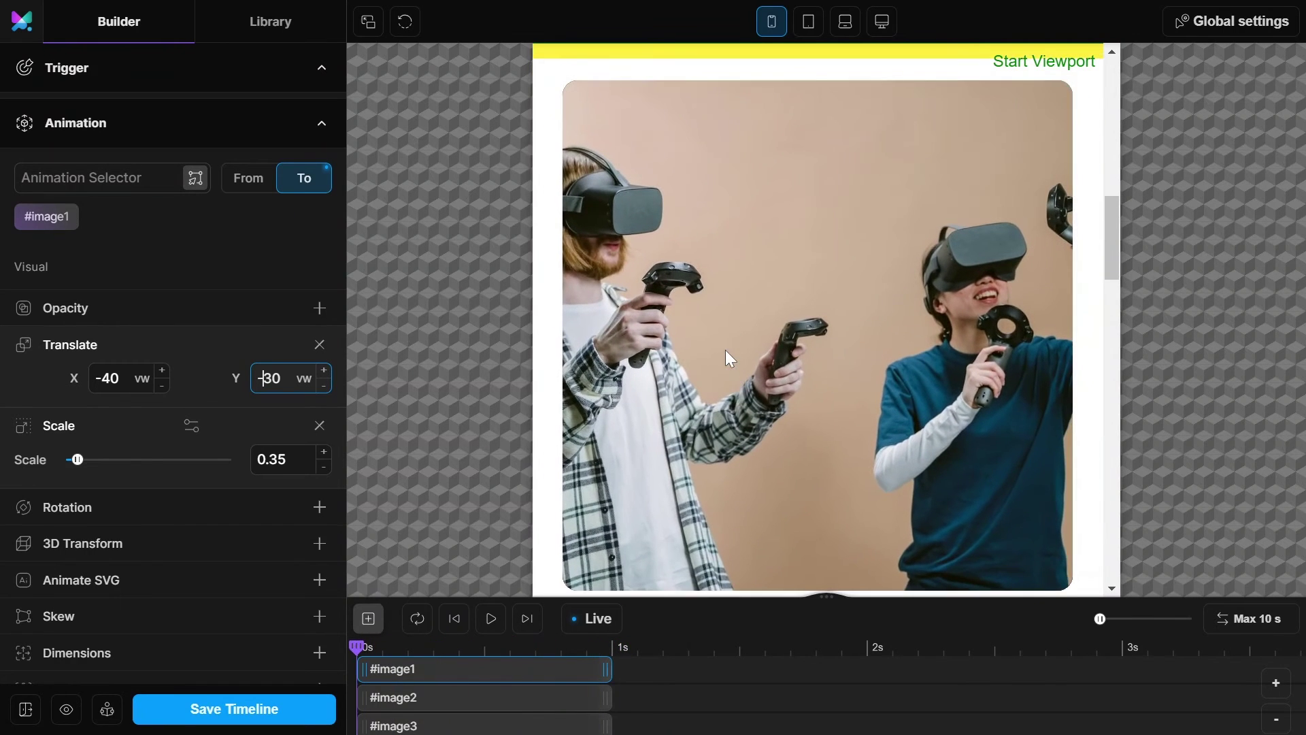
left_click(281, 459)
type("0.3")
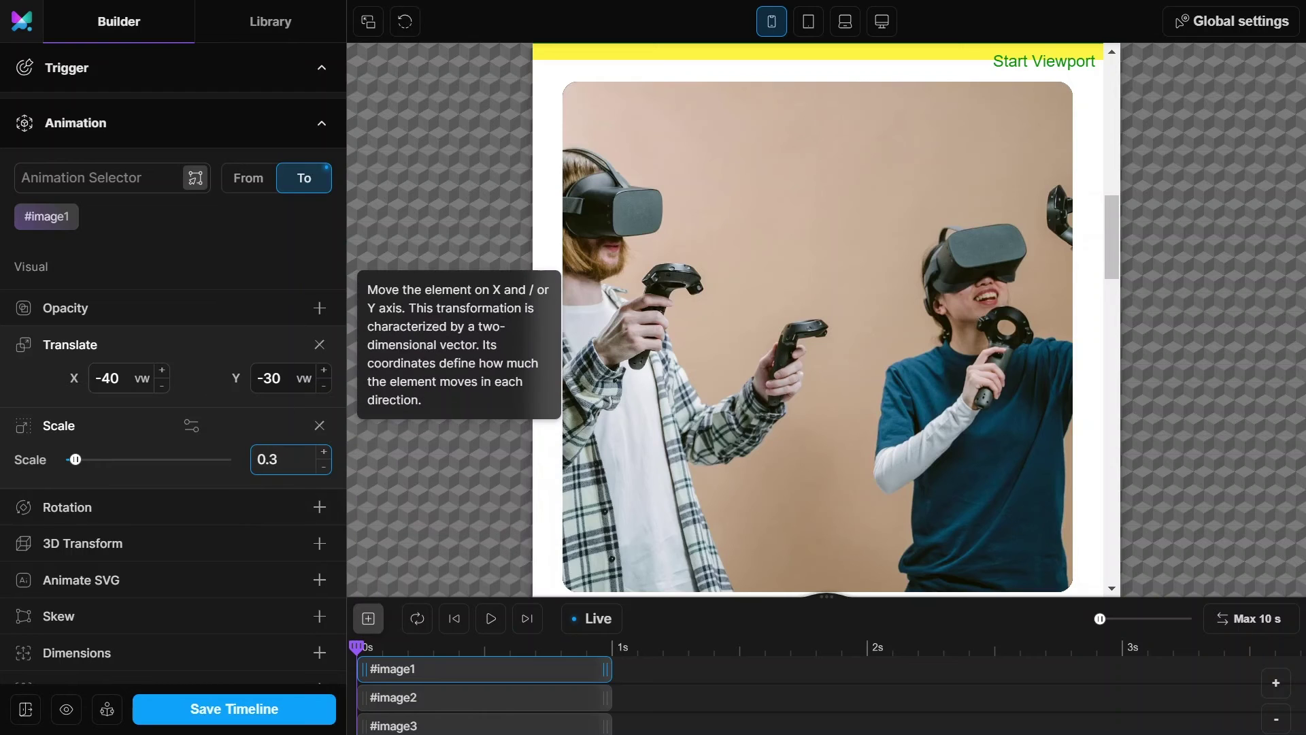
left_click(404, 696)
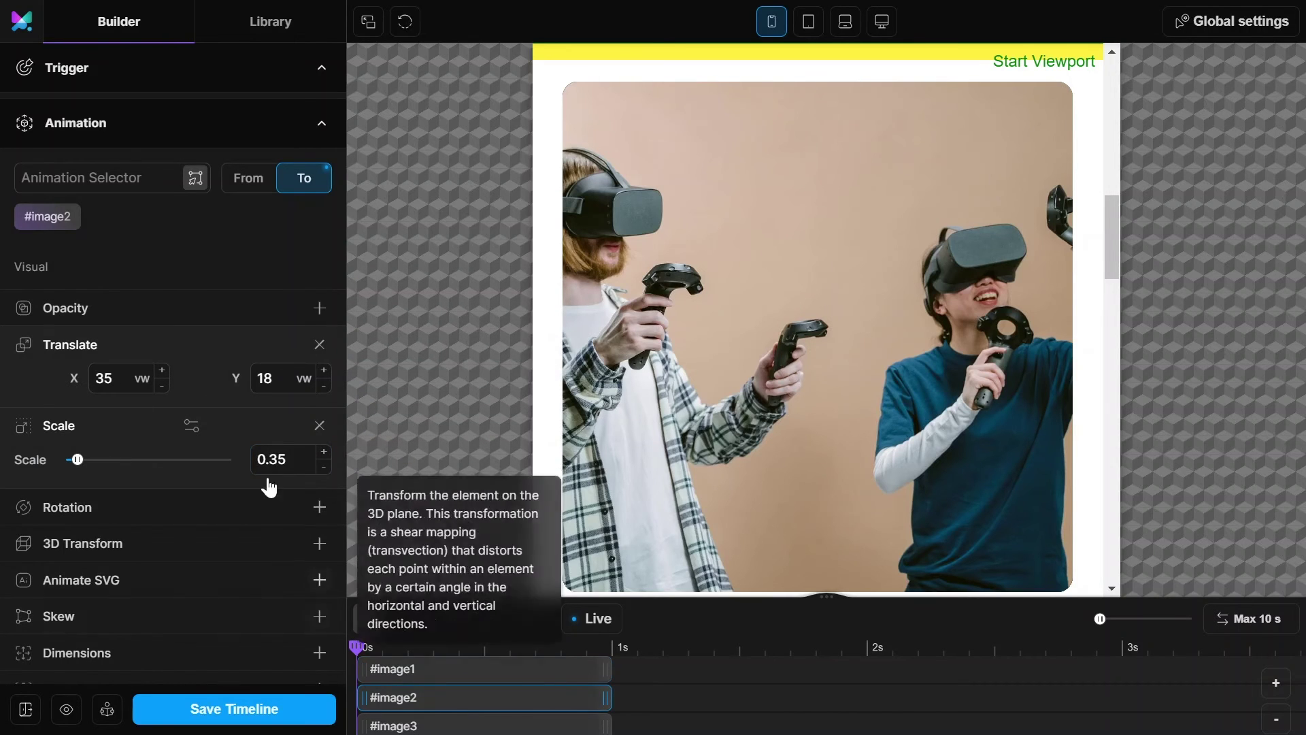
left_click(284, 460)
key("BackSpace")
type("7")
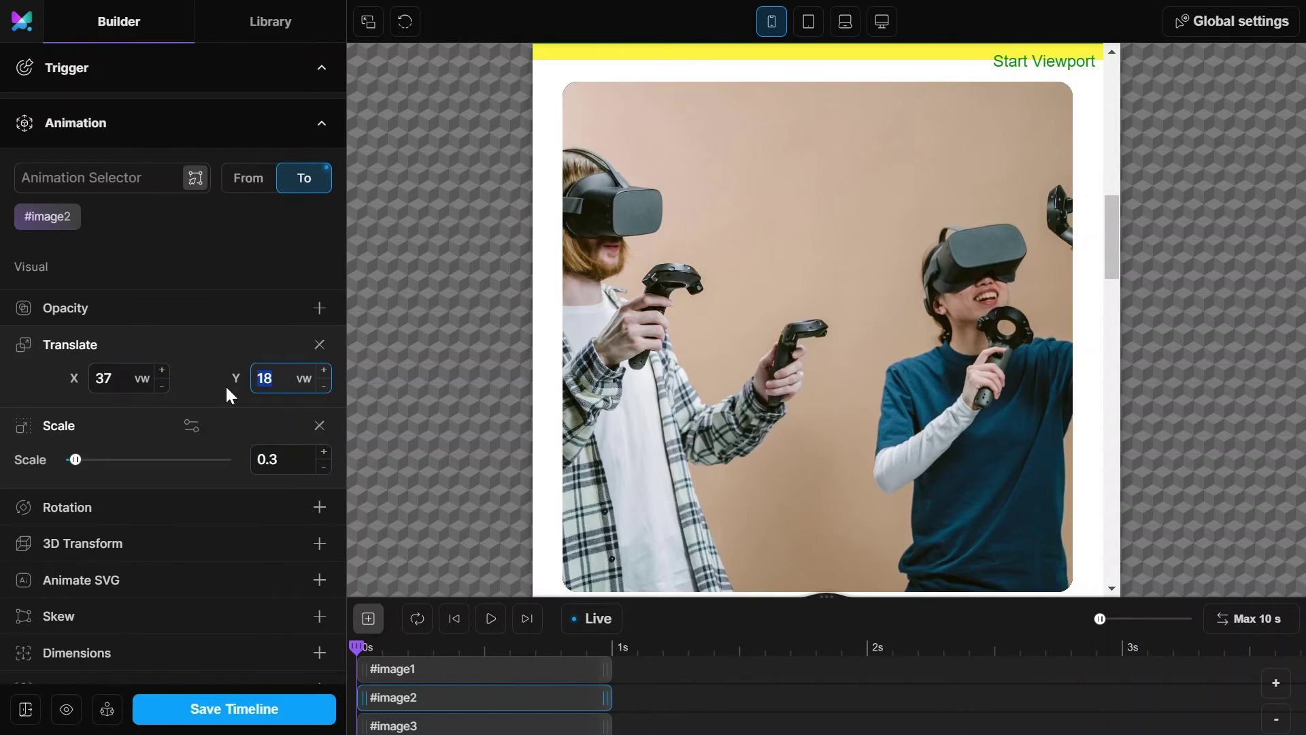
type("35")
Adjust the #image3 through #image8 animations, then enlarge the preview and play it.
left_click(401, 726)
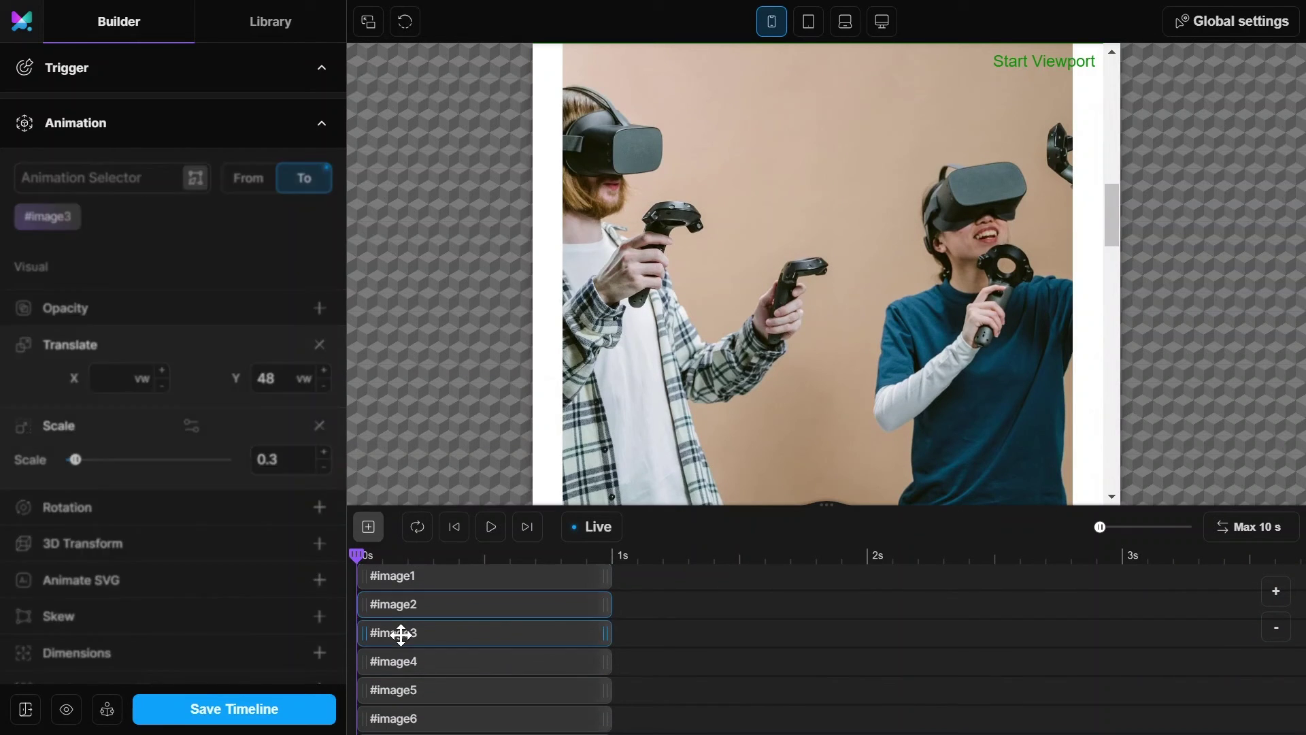
left_click(405, 680)
scroll(405, 674, "down", 1)
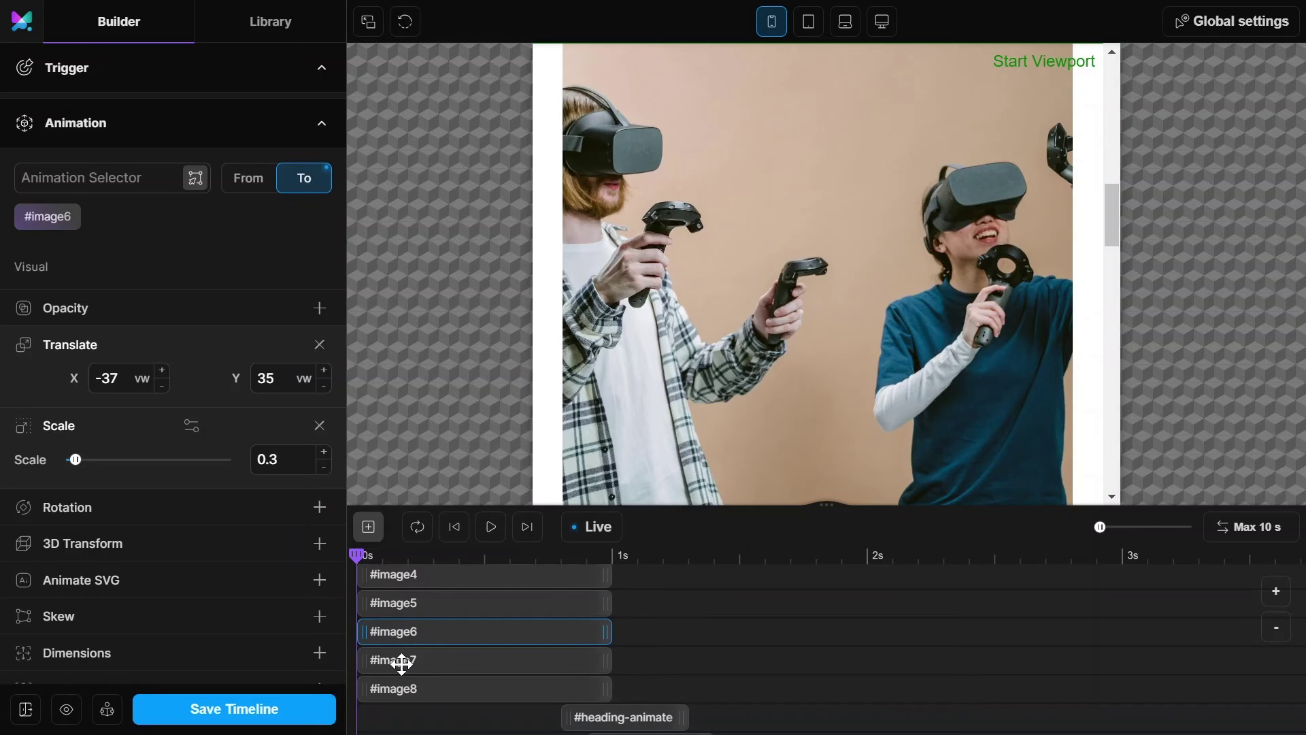
left_click(400, 691)
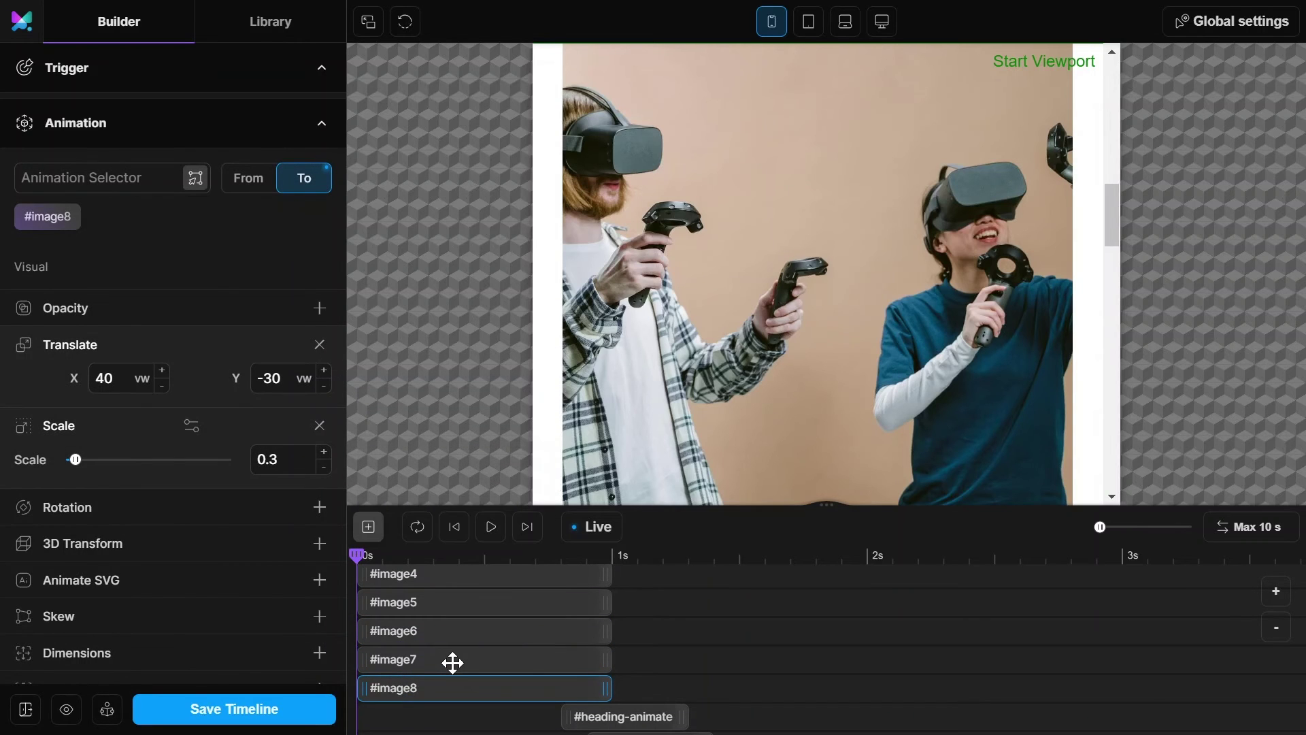
left_click_drag(827, 504, 827, 669)
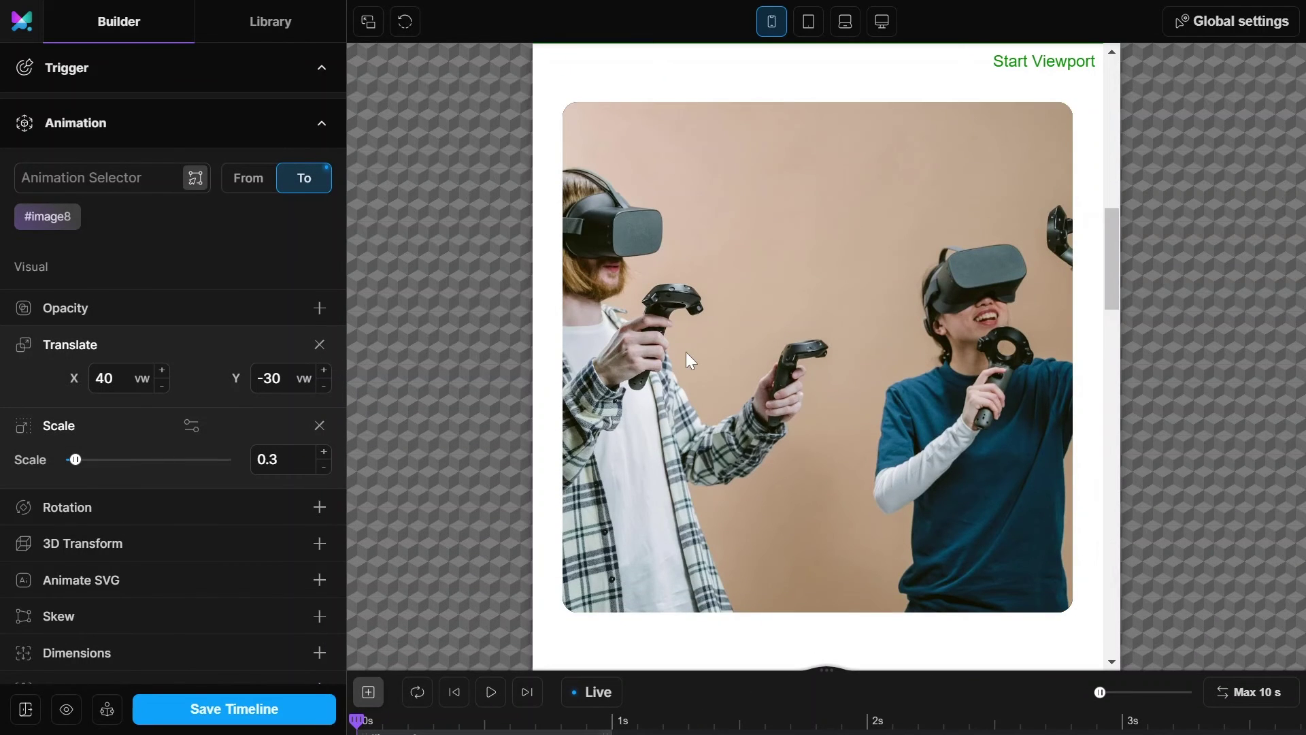
key("space")
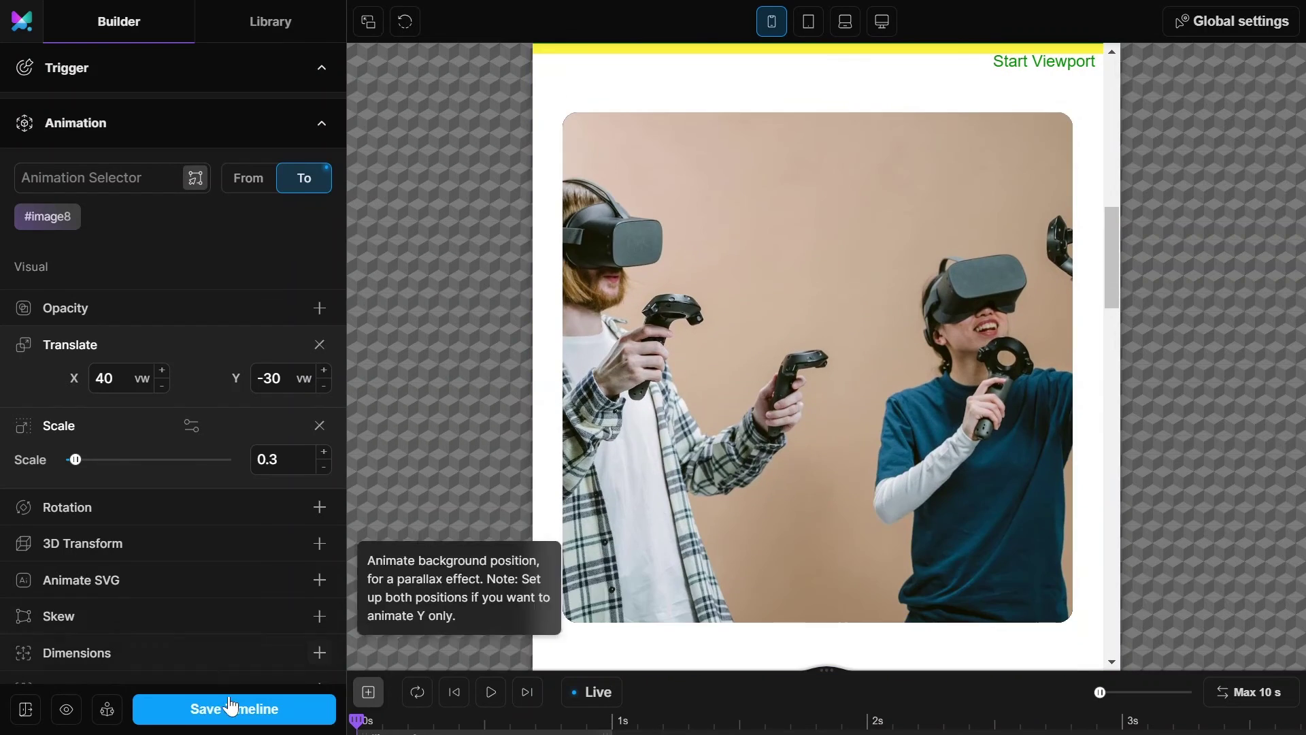
Save the mobile timeline and preview the Trending Categories gallery on the live page.
left_click(233, 709)
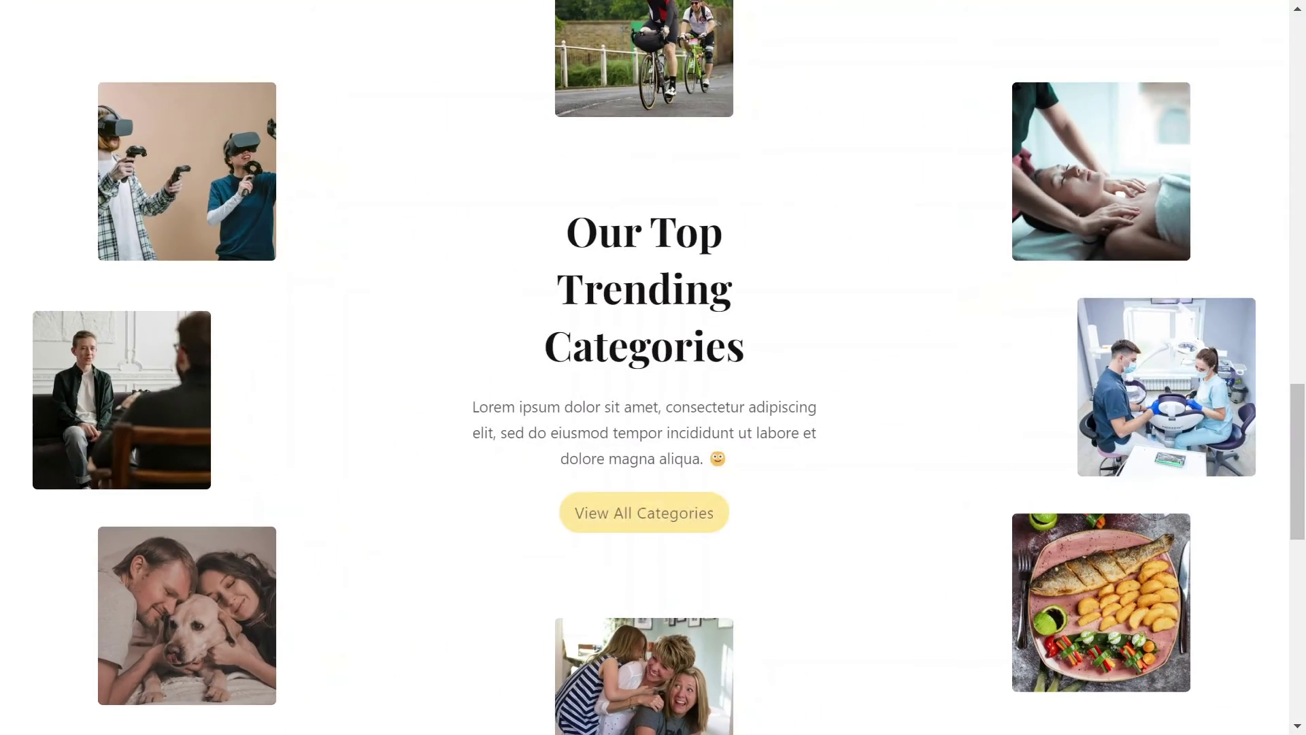
scroll(658, 513, "down", 3)
scroll(658, 513, "down", 3)
scroll(659, 513, "up", 4)
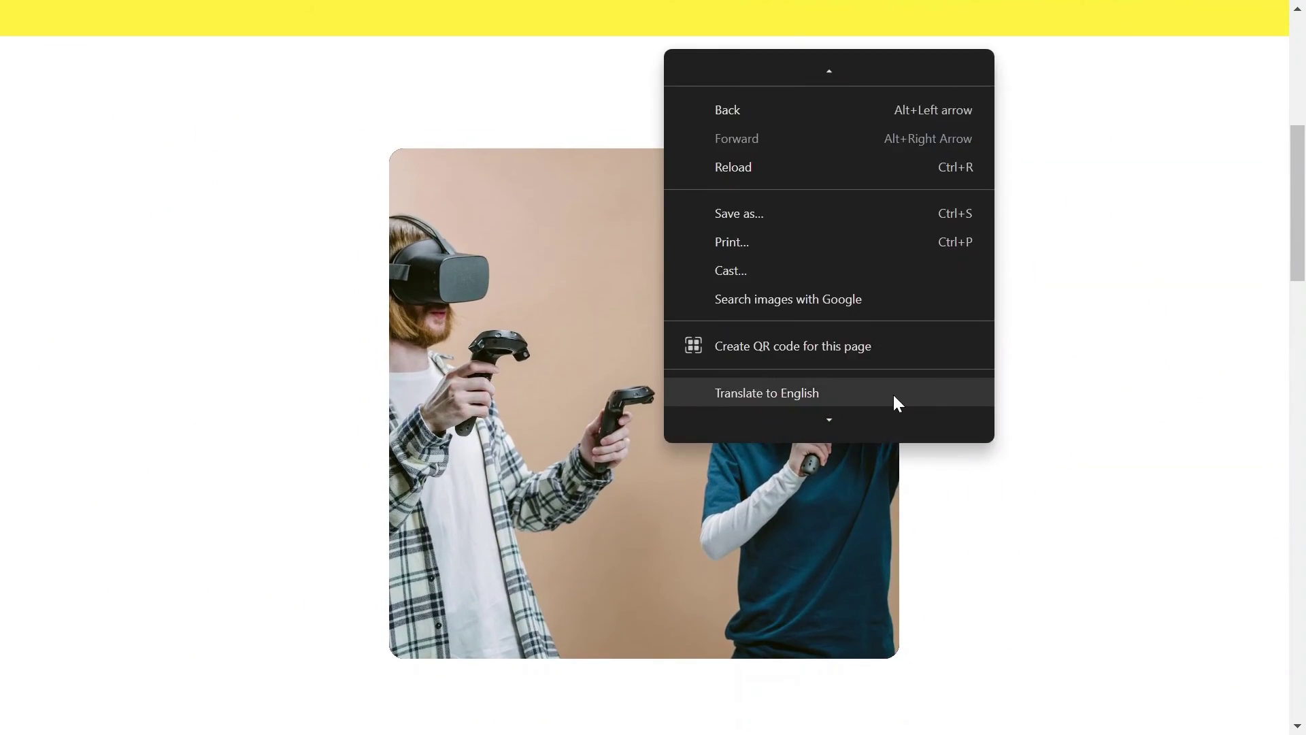
scroll(892, 393, "down", 2)
Preview the stacking-images animation at 475px responsive width in Chrome DevTools, then close DevTools.
left_click(742, 421)
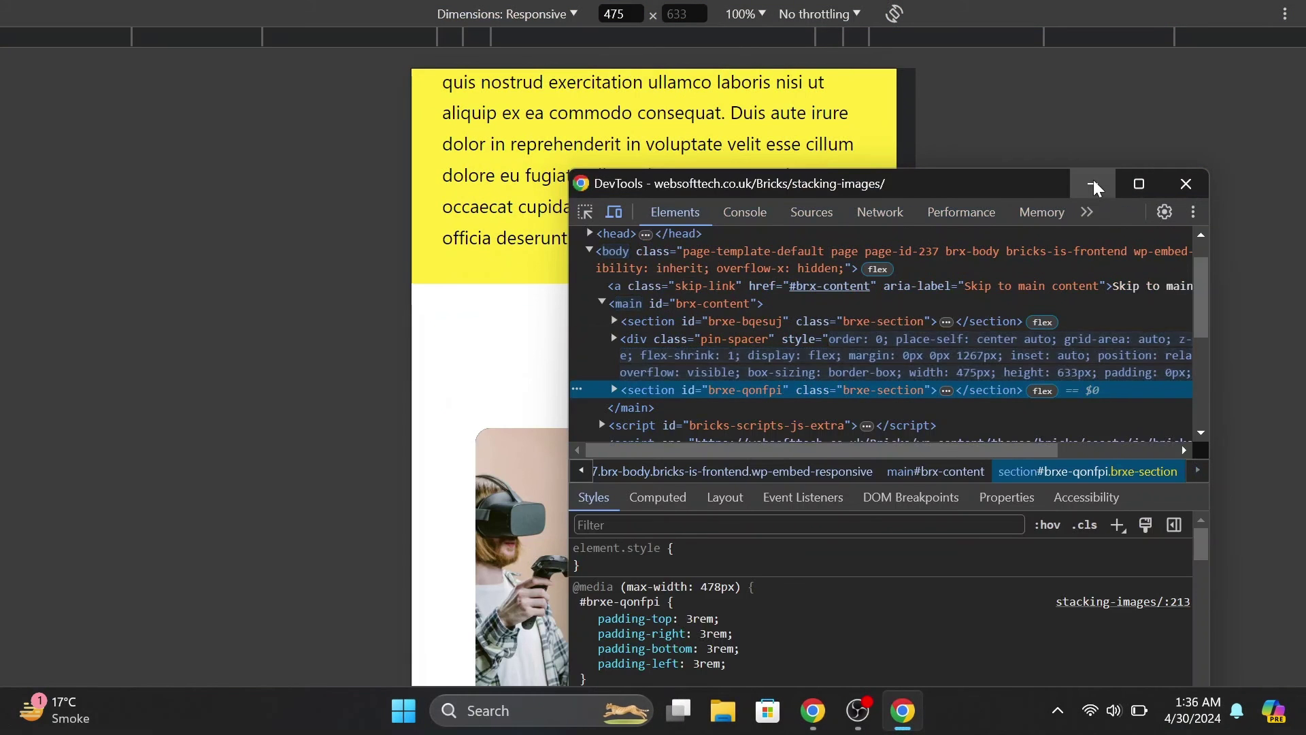
left_click(1095, 184)
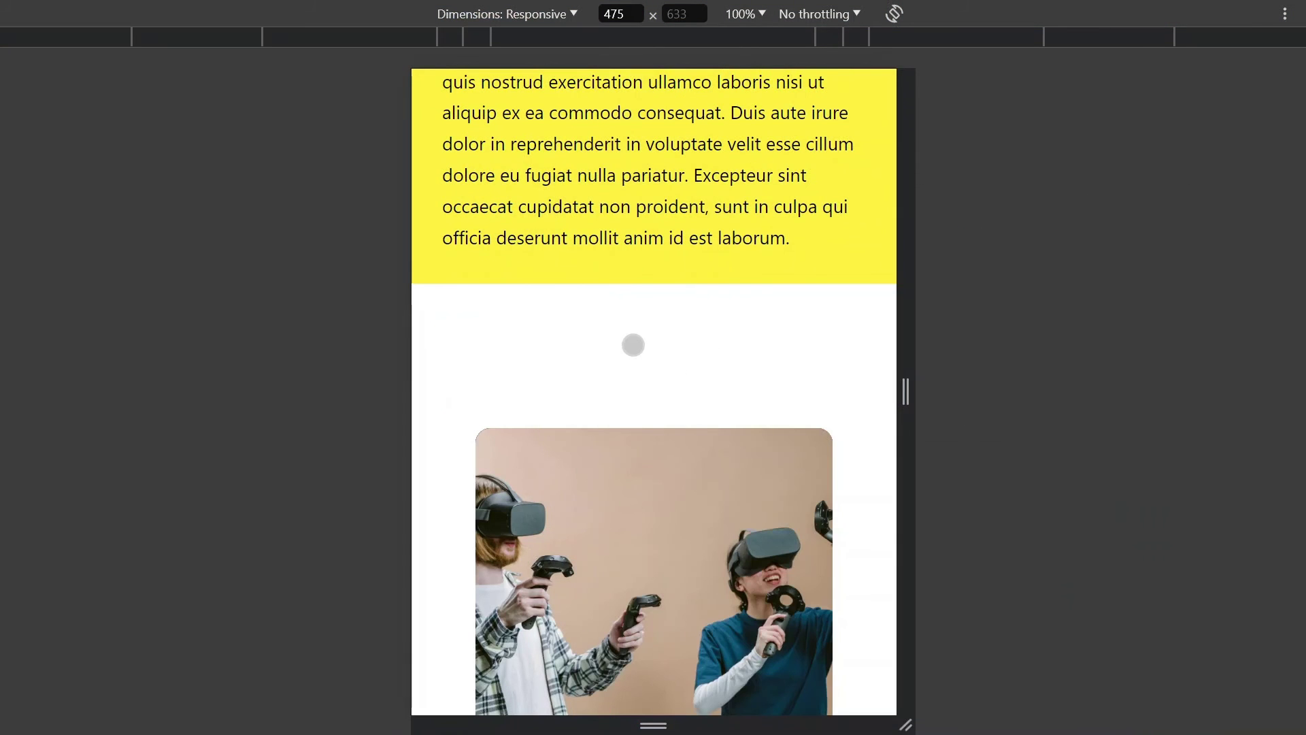
scroll(843, 417, "down", 3)
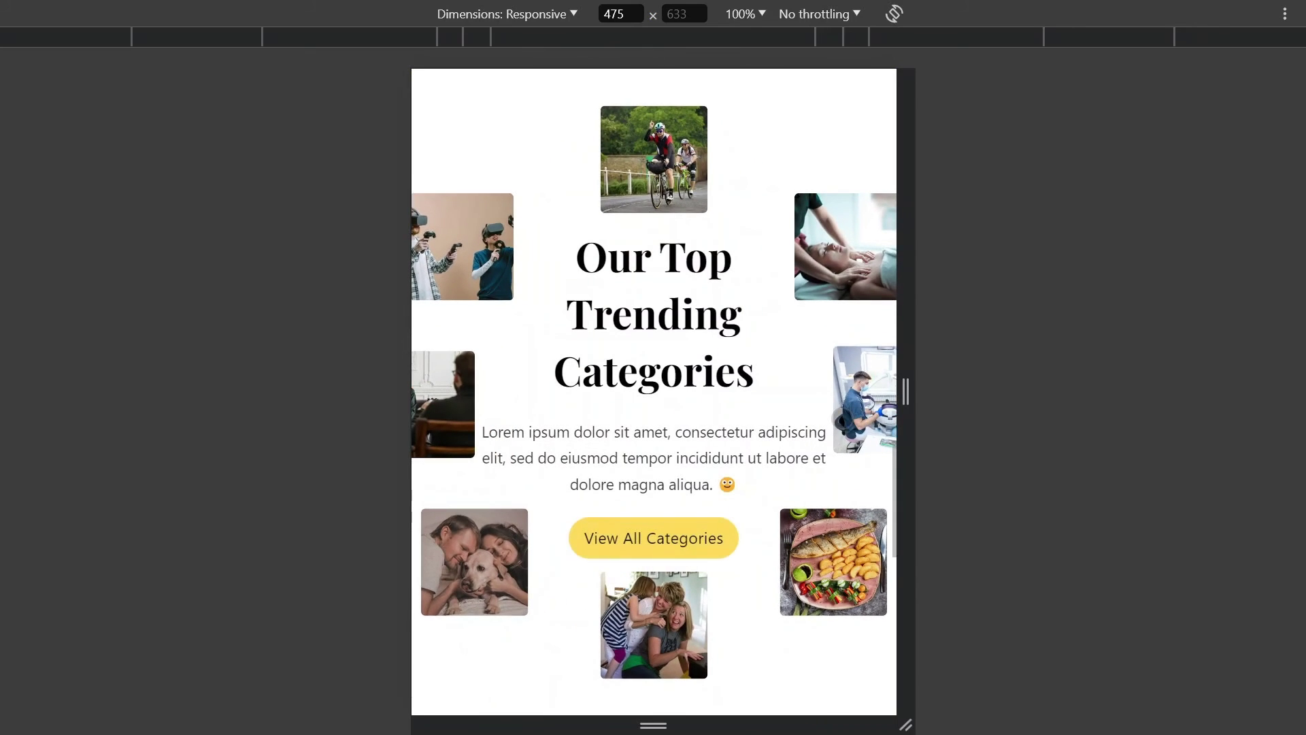
scroll(691, 642, "down", 3)
scroll(691, 643, "down", 3)
scroll(691, 642, "up", 4)
scroll(690, 642, "up", 3)
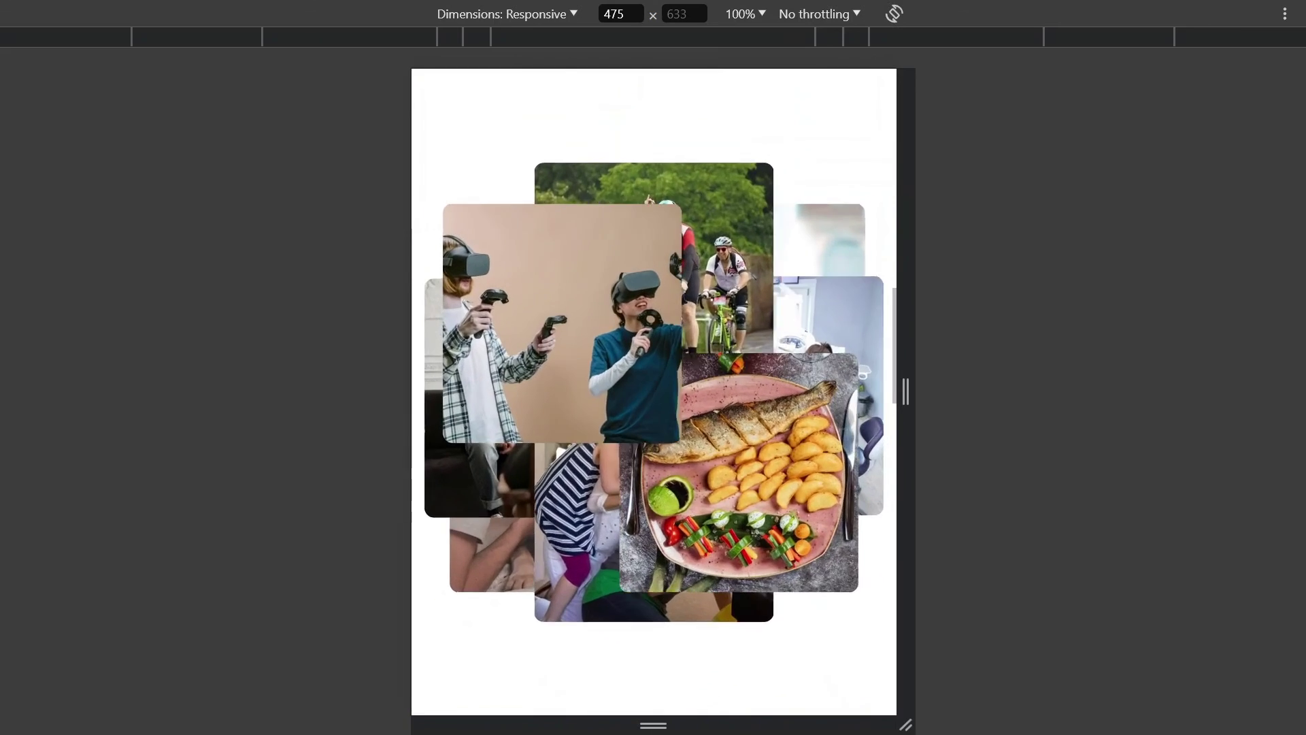
scroll(848, 419, "up", 3)
scroll(847, 419, "up", 3)
scroll(847, 418, "down", 4)
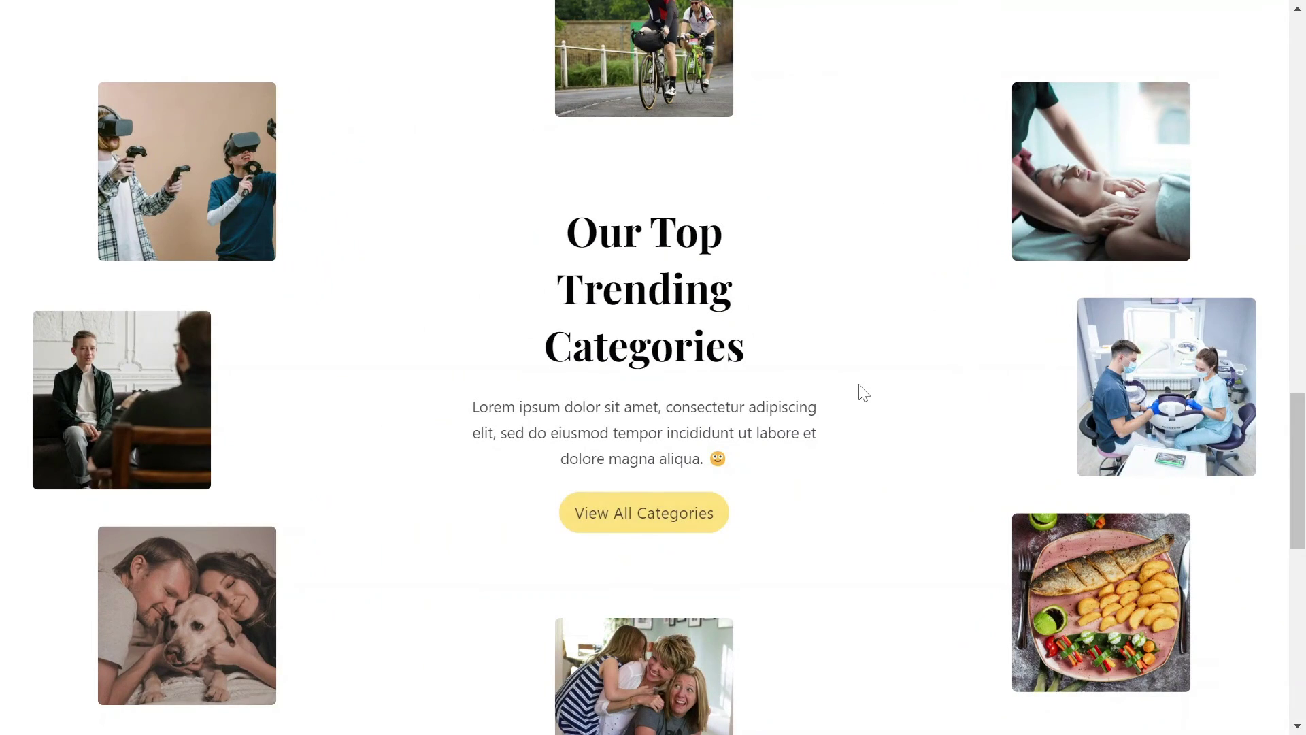
scroll(862, 393, "down", 2)
scroll(862, 392, "down", 3)
scroll(861, 392, "down", 3)
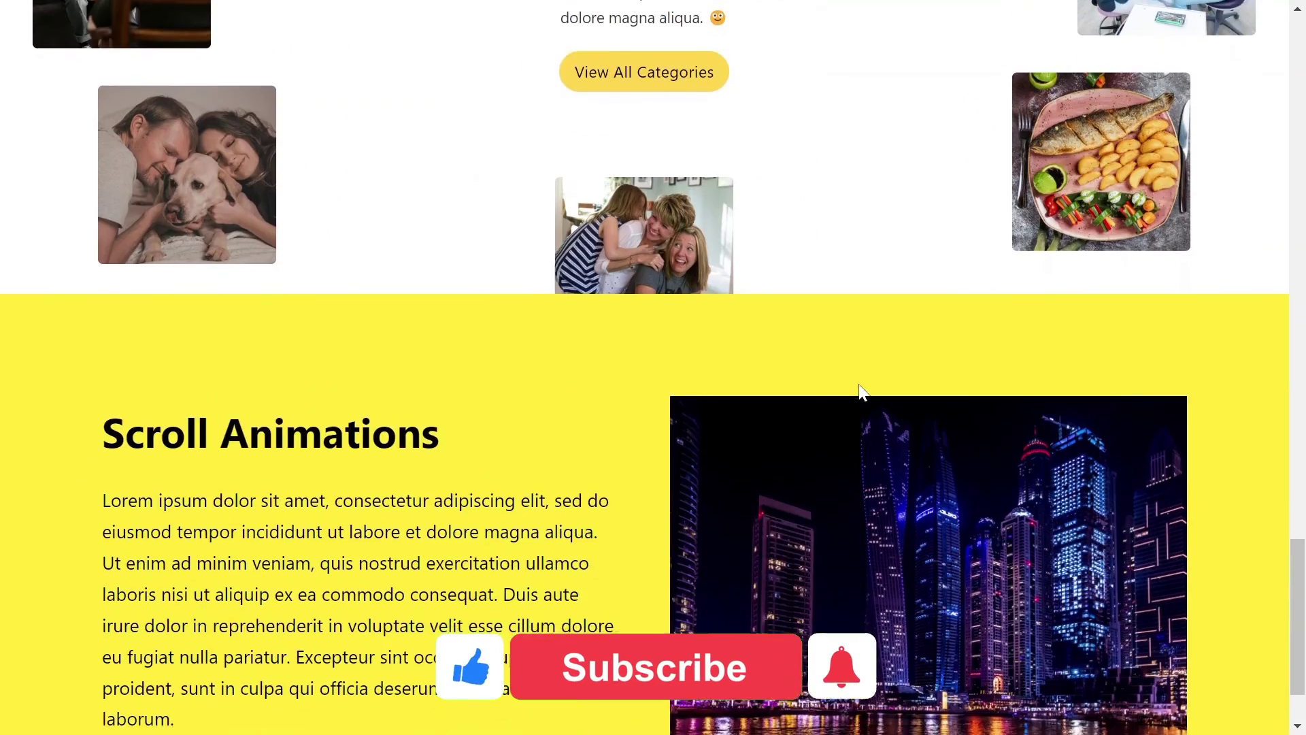
scroll(862, 392, "down", 2)
scroll(863, 392, "up", 3)
scroll(862, 392, "up", 2)
scroll(862, 392, "up", 1)
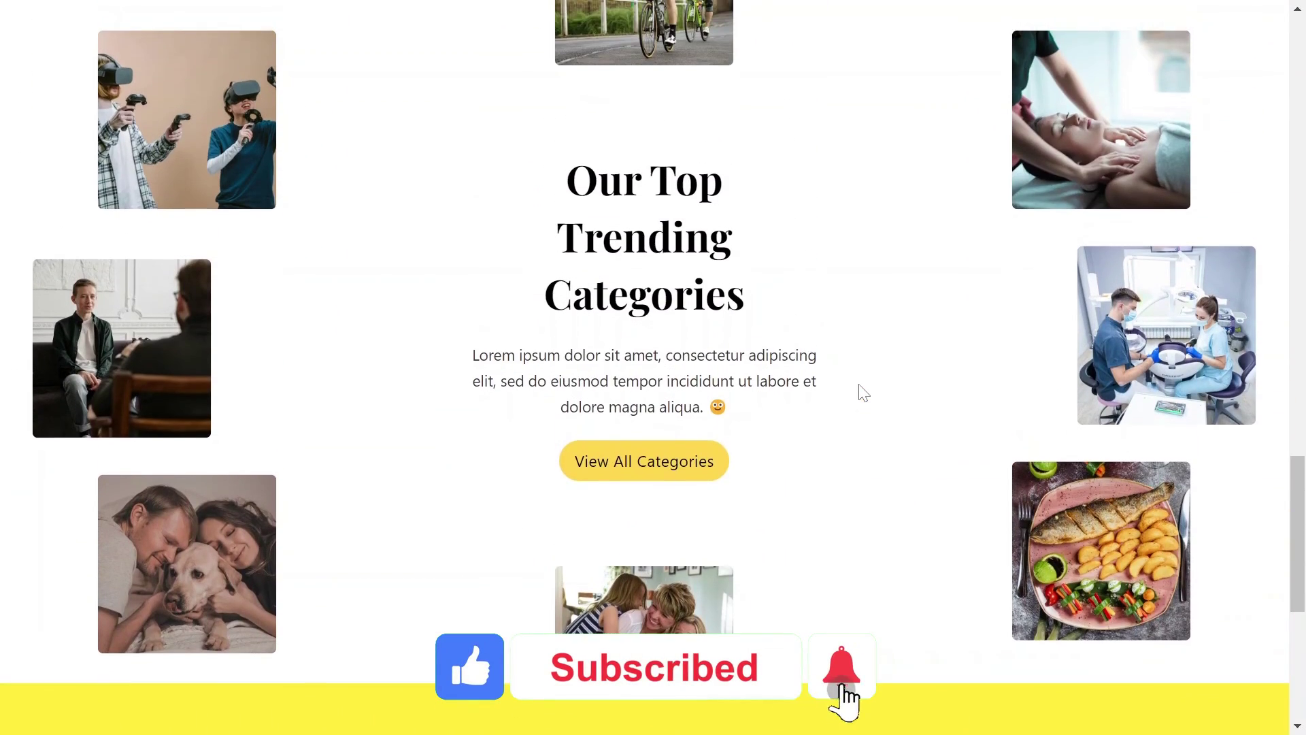
scroll(862, 393, "up", 1)
scroll(863, 392, "up", 1)
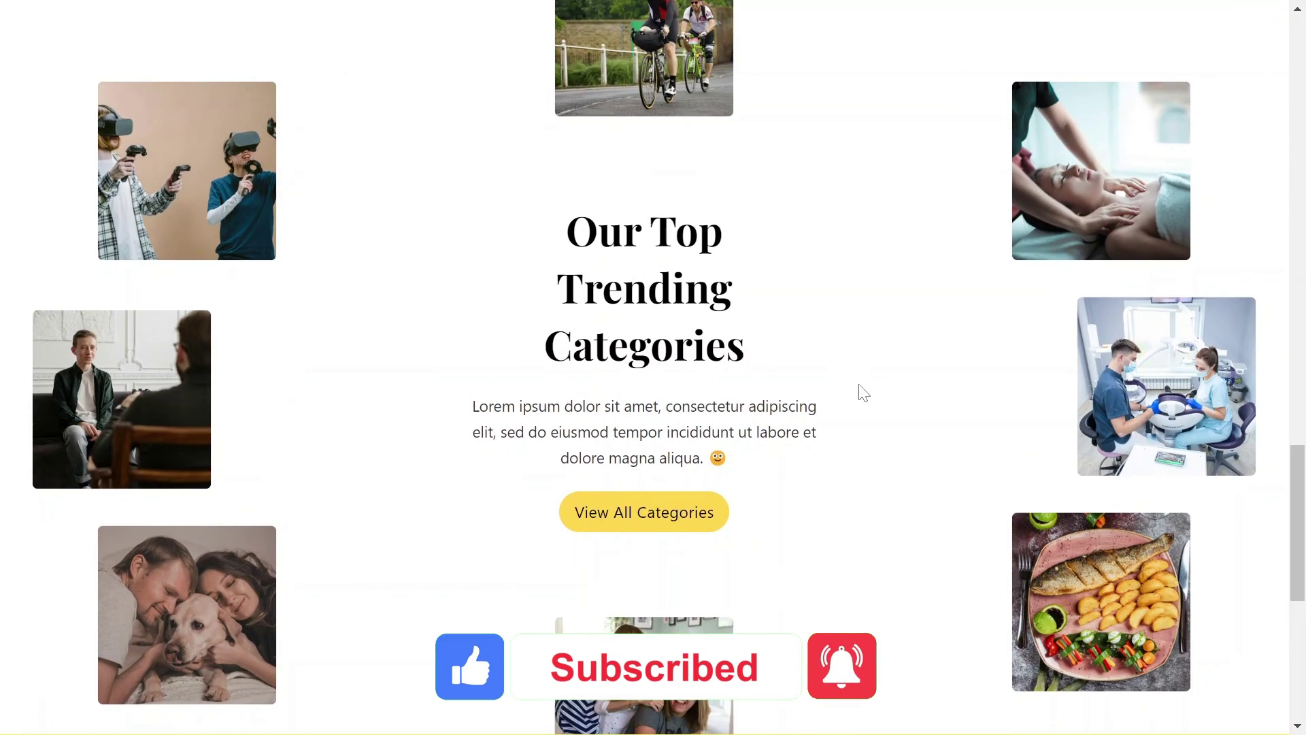